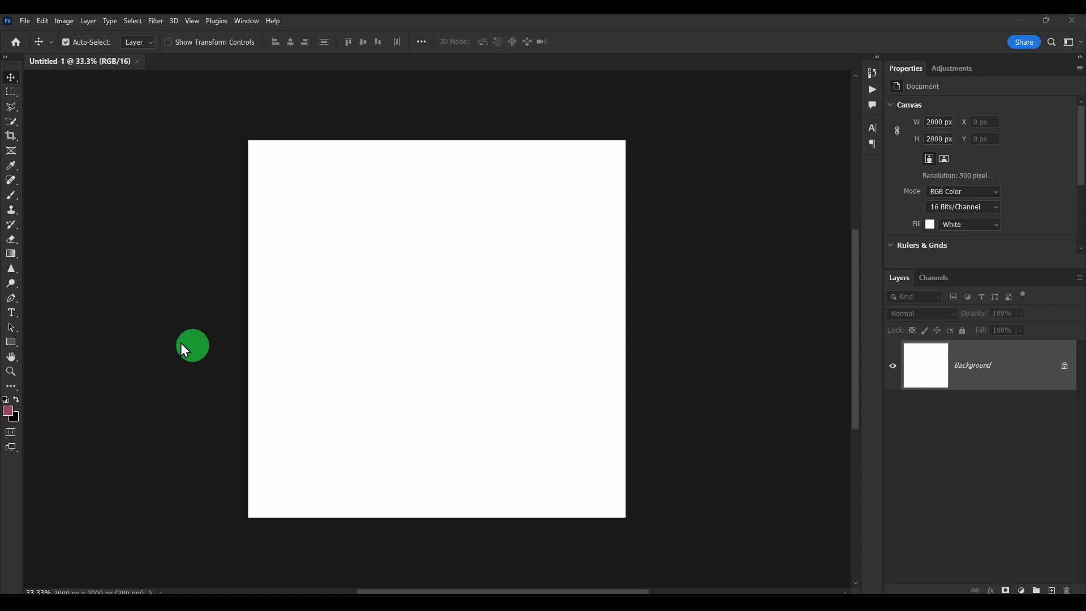
# Add the text "HELLO" to the upper part of the canvas with the horizontal Type tool
pyautogui.click(22, 313)
pyautogui.click(332, 266)
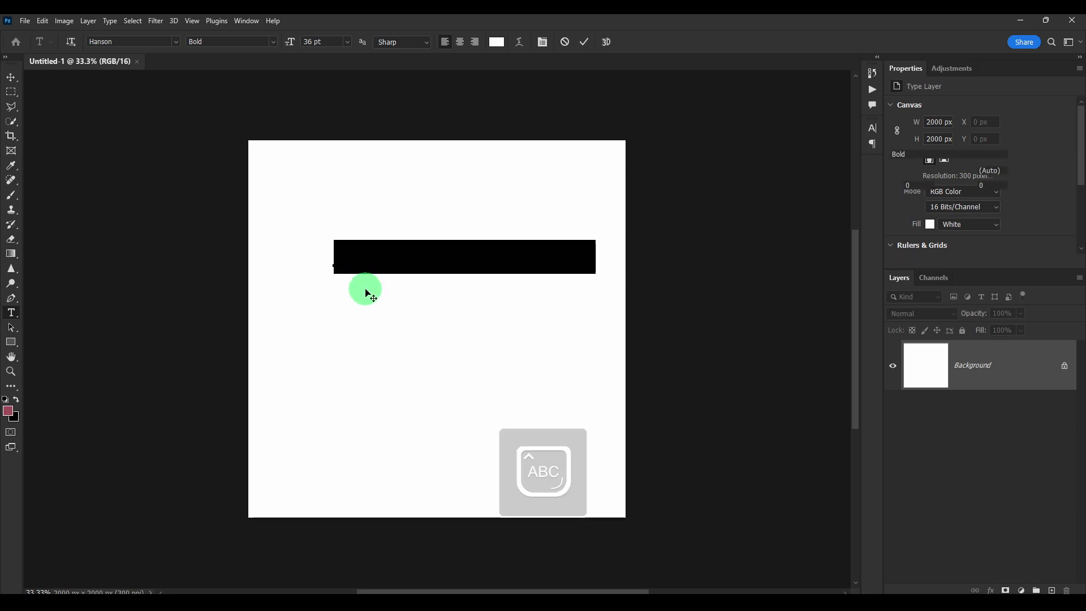
pyautogui.press('BackSpace')
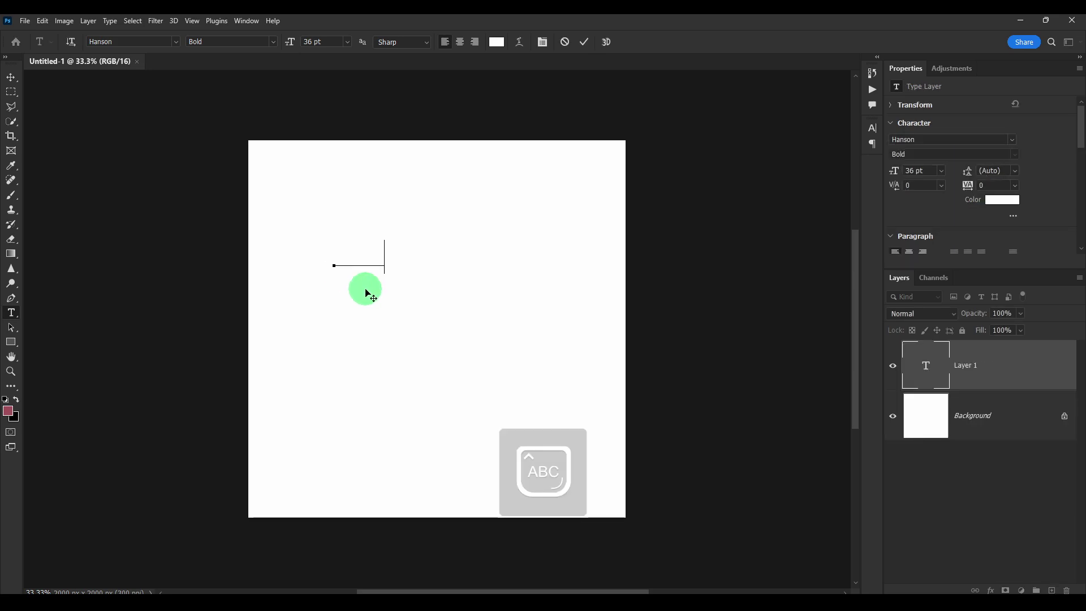
pyautogui.write('T')
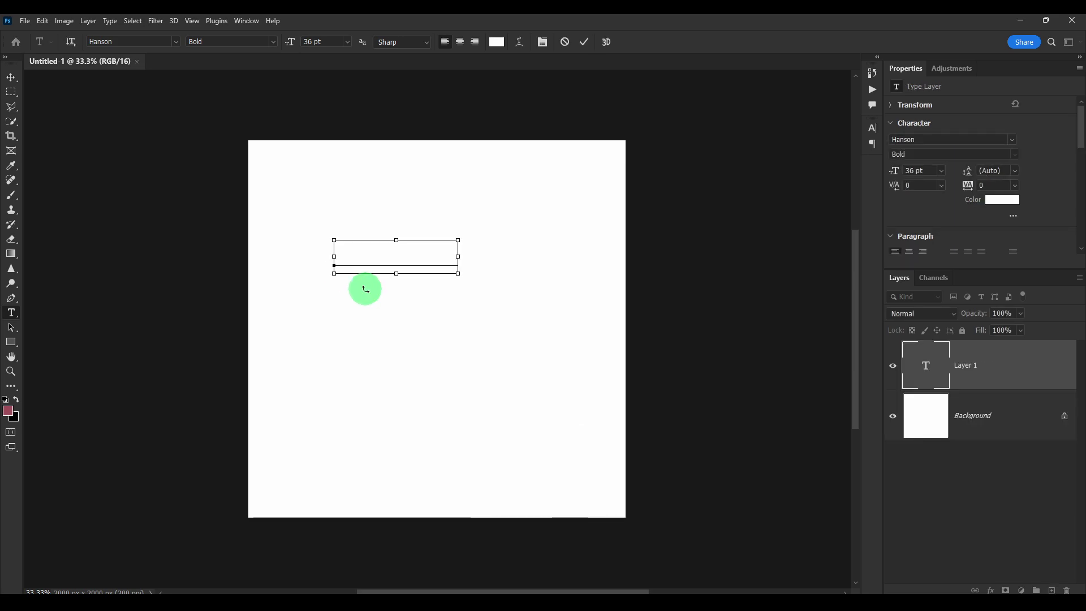
# Set the colour of the whole HELLO text to black (#000000)
pyautogui.hotkey('ctrl', 'a')
pyautogui.click(495, 44)
pyautogui.click(411, 481)
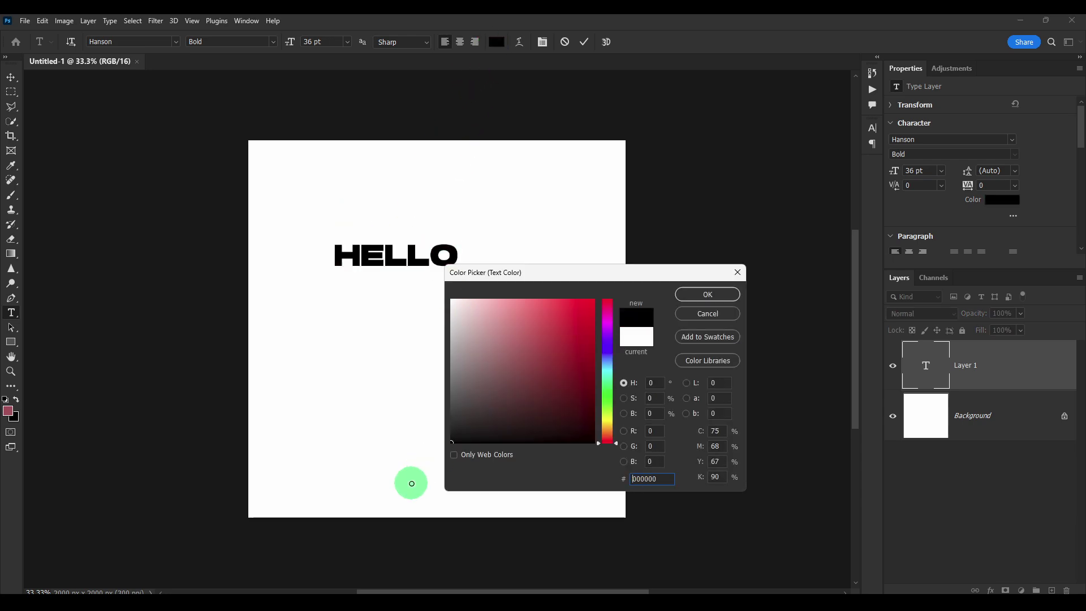
pyautogui.click(698, 296)
# Enlarge the HELLO text to about 95 pt and move it to the middle of the canvas
pyautogui.moveTo(464, 281); pyautogui.dragTo(618, 347)
pyautogui.moveTo(523, 305); pyautogui.dragTo(501, 360)
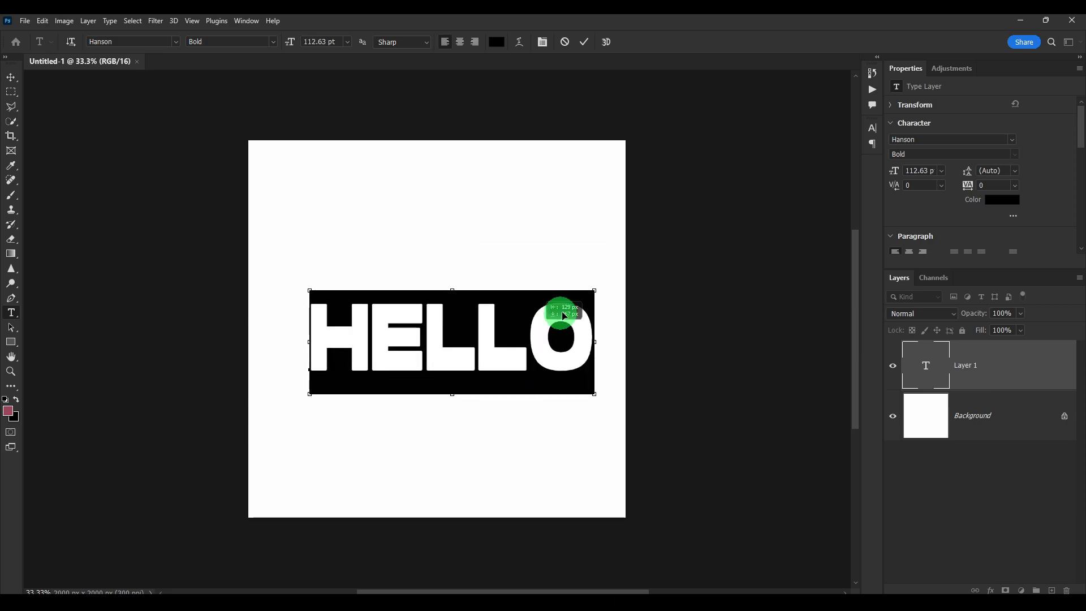
pyautogui.moveTo(589, 294); pyautogui.dragTo(611, 308)
pyautogui.moveTo(506, 342); pyautogui.dragTo(491, 313)
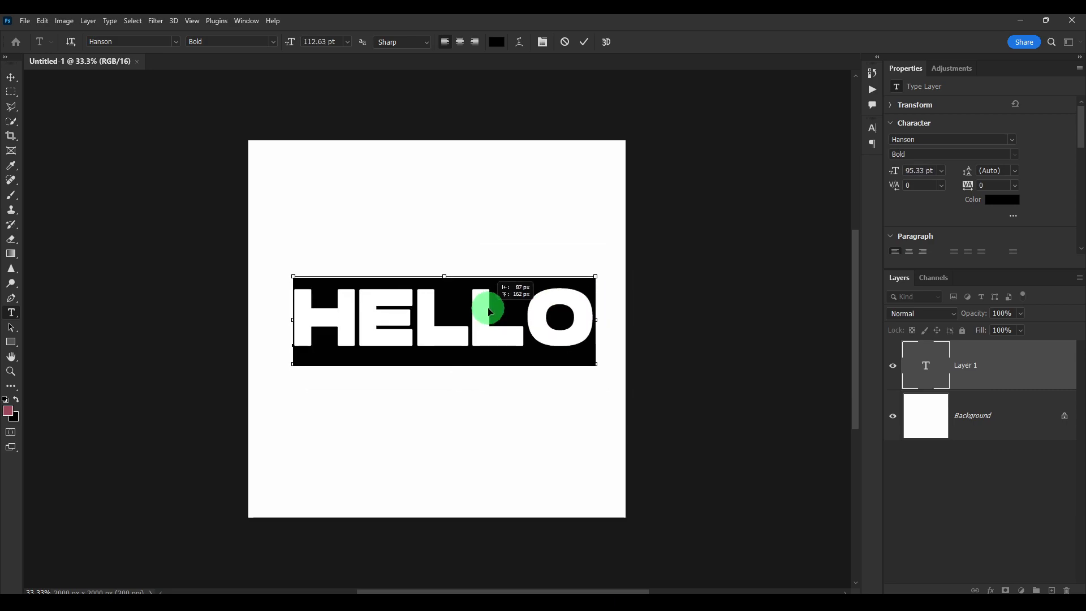
pyautogui.click(532, 326)
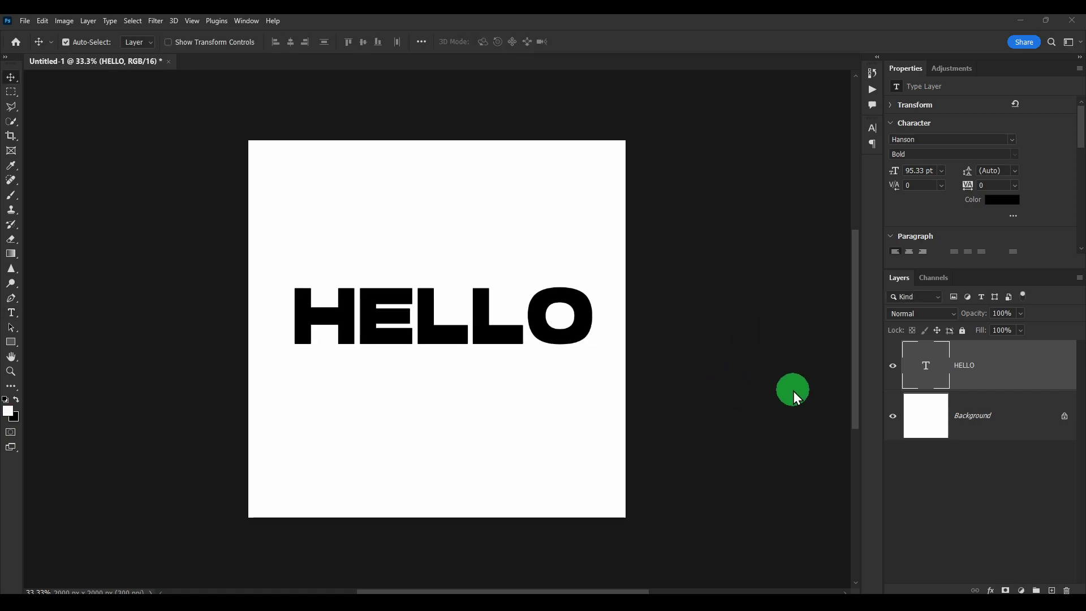
# Convert the HELLO text layer to a smart object
pyautogui.rightClick(1022, 363)
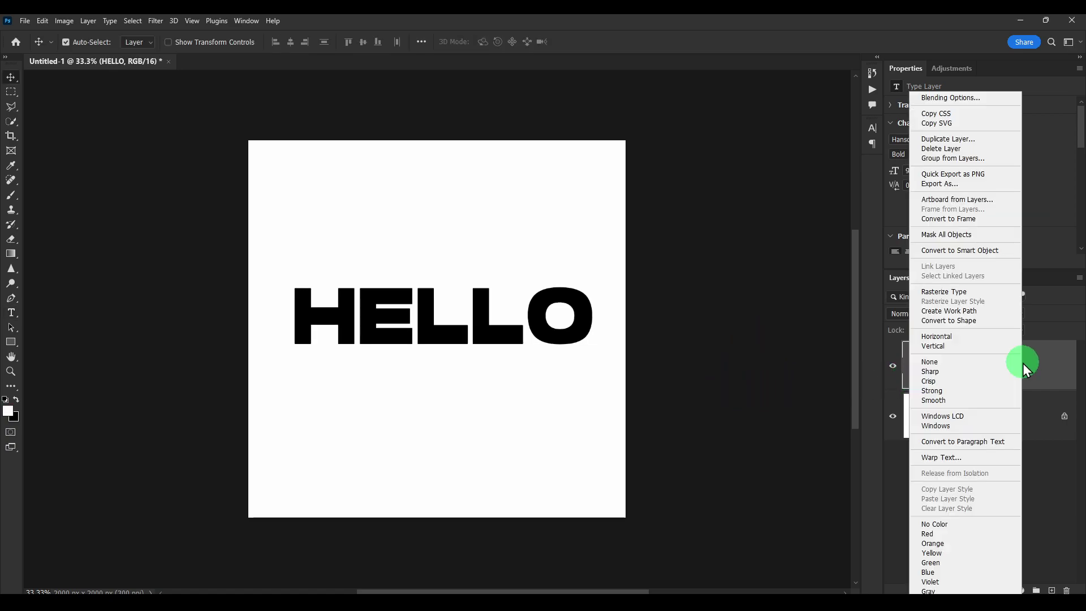
pyautogui.click(961, 252)
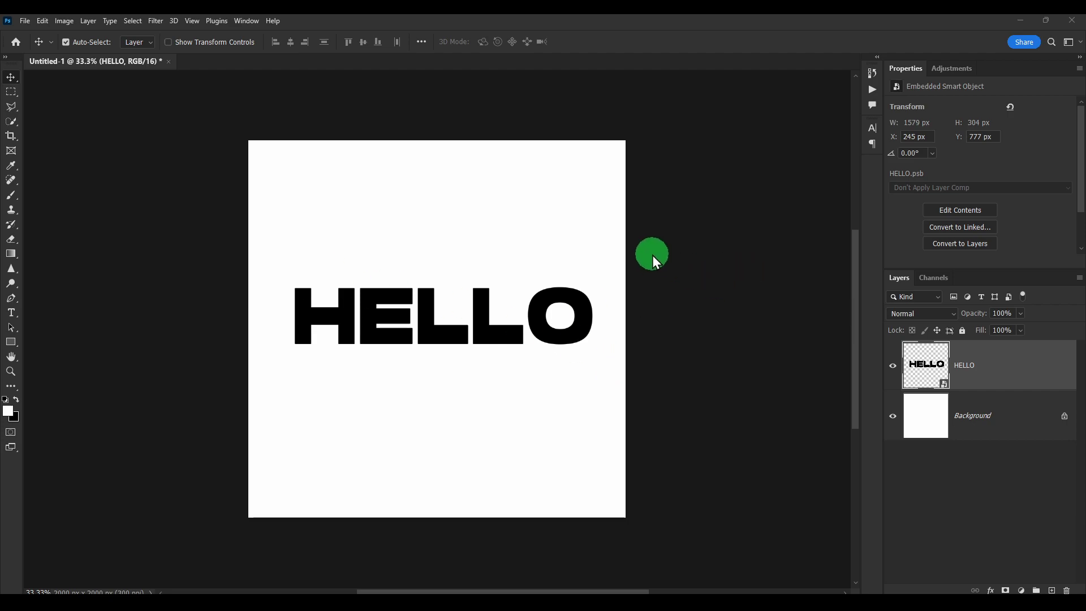
# Try a uniform 15 px Field Blur on the HELLO smart object, with its pin on the O
pyautogui.click(156, 21)
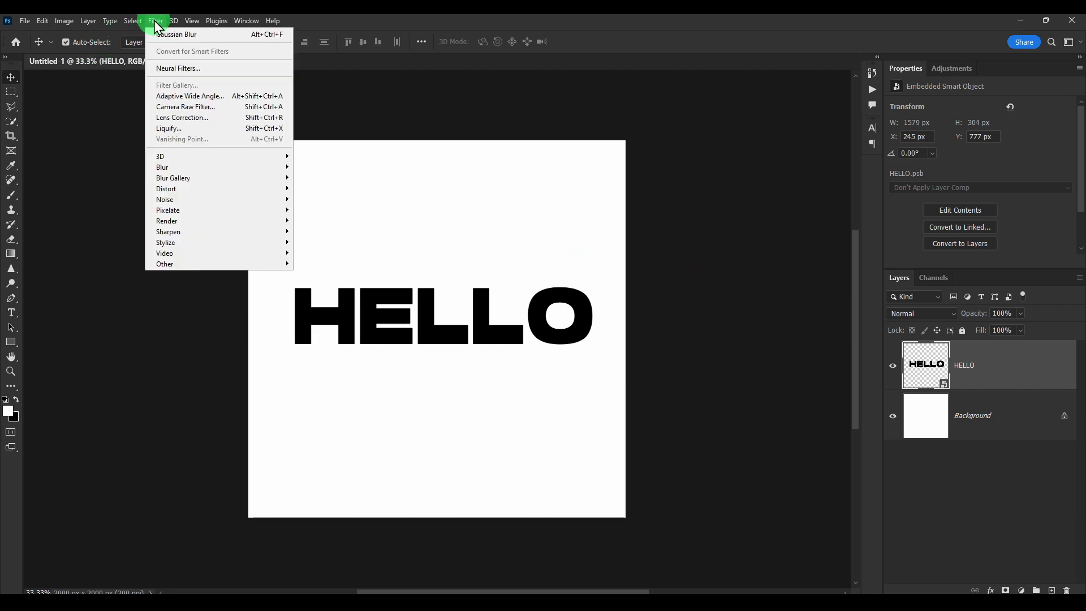
pyautogui.moveTo(167, 180)
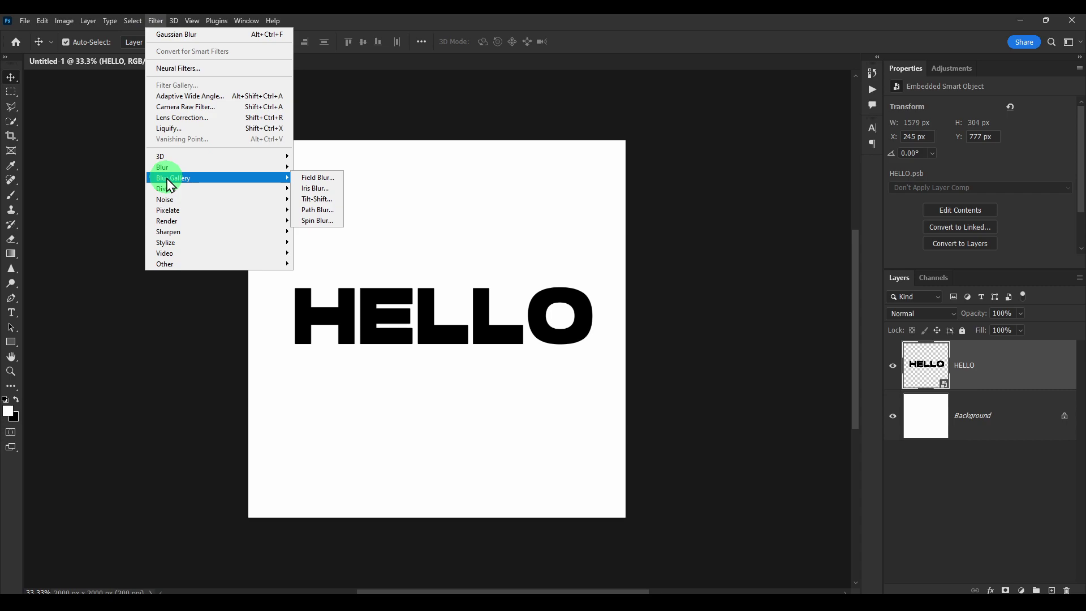
pyautogui.click(306, 179)
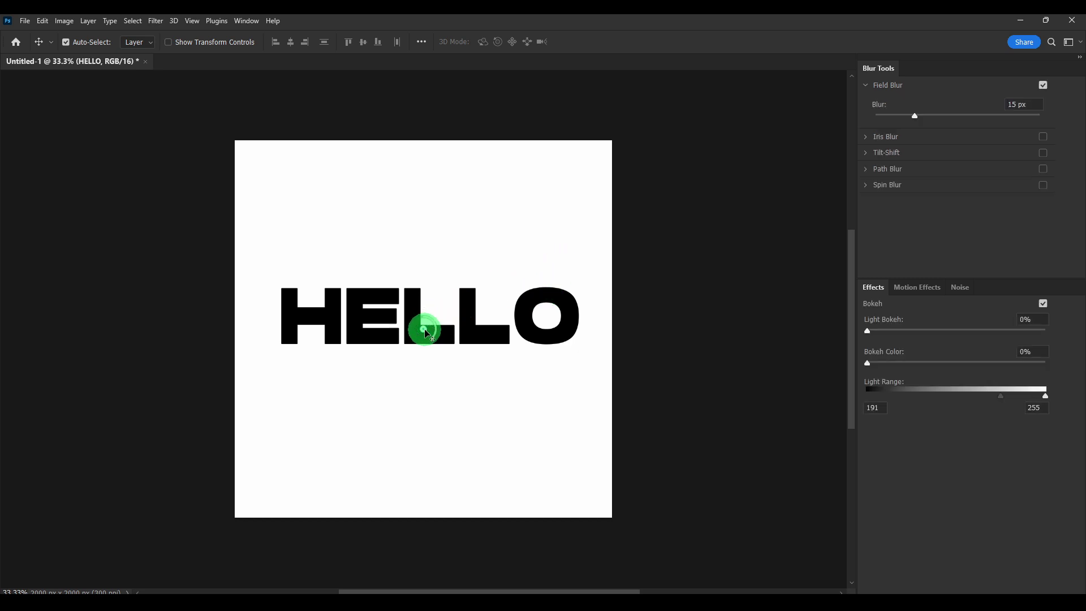
pyautogui.moveTo(541, 290); pyautogui.dragTo(799, 221)
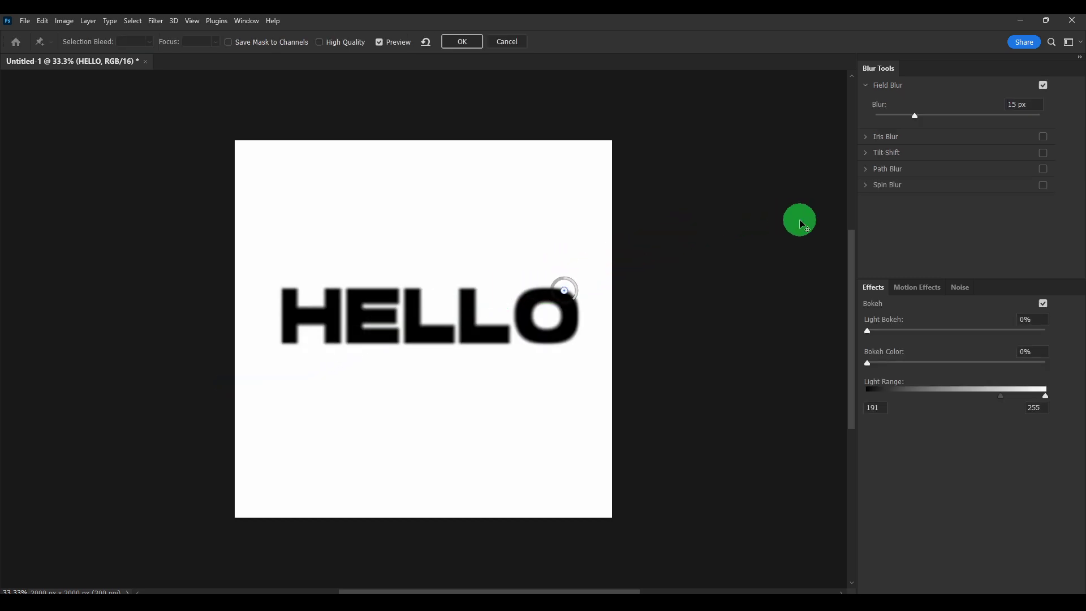
pyautogui.click(454, 48)
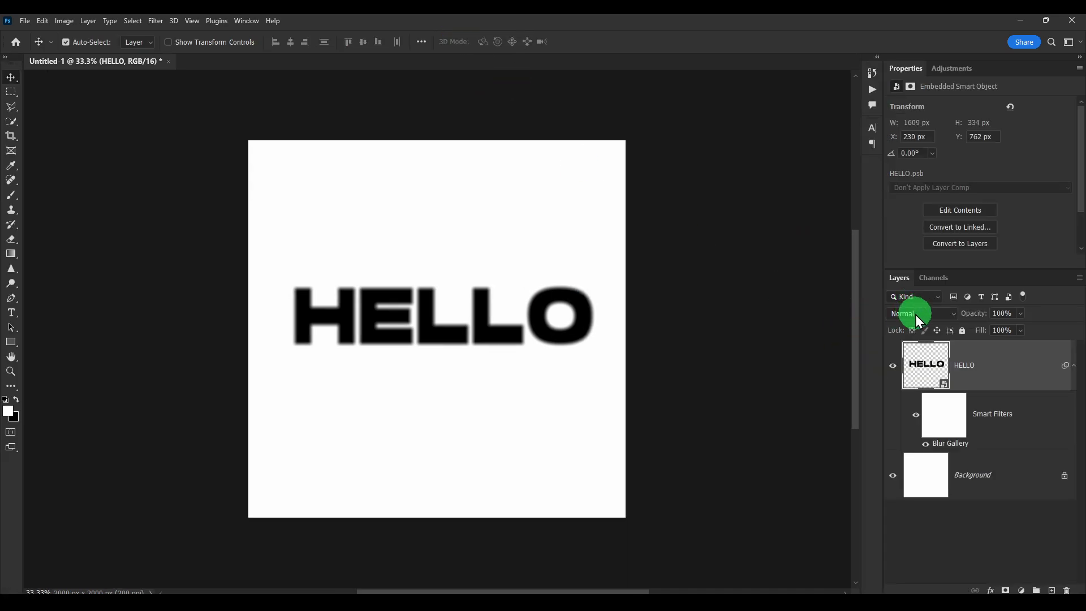
# Compare the Dissolve and Normal blend modes on the blurred HELLO layer and undo the Field Blur
pyautogui.click(917, 316)
pyautogui.click(908, 301)
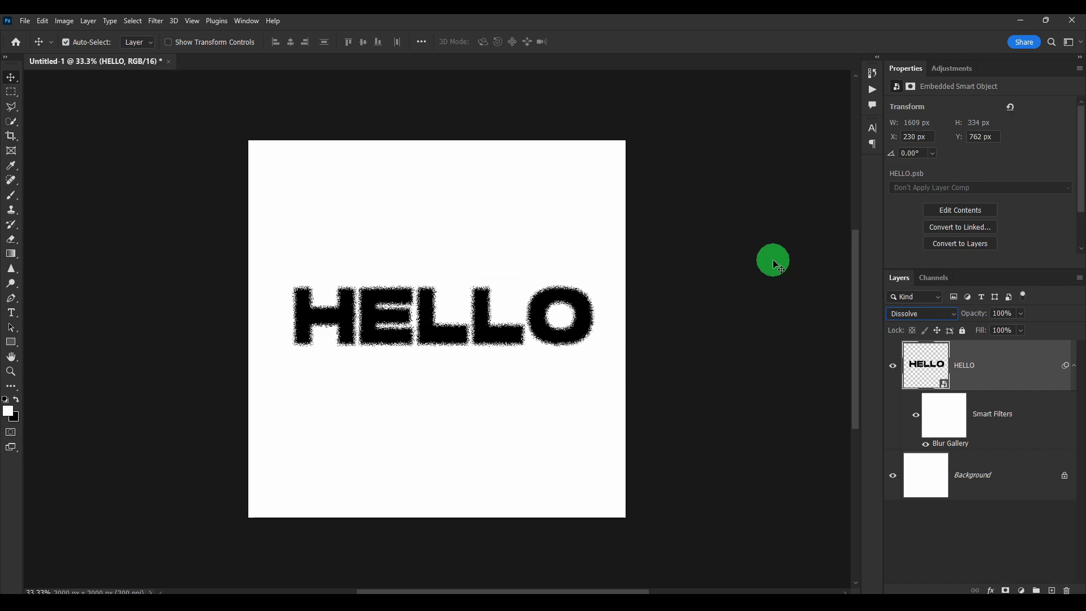
pyautogui.hotkey('shift', 'alt', 'n')
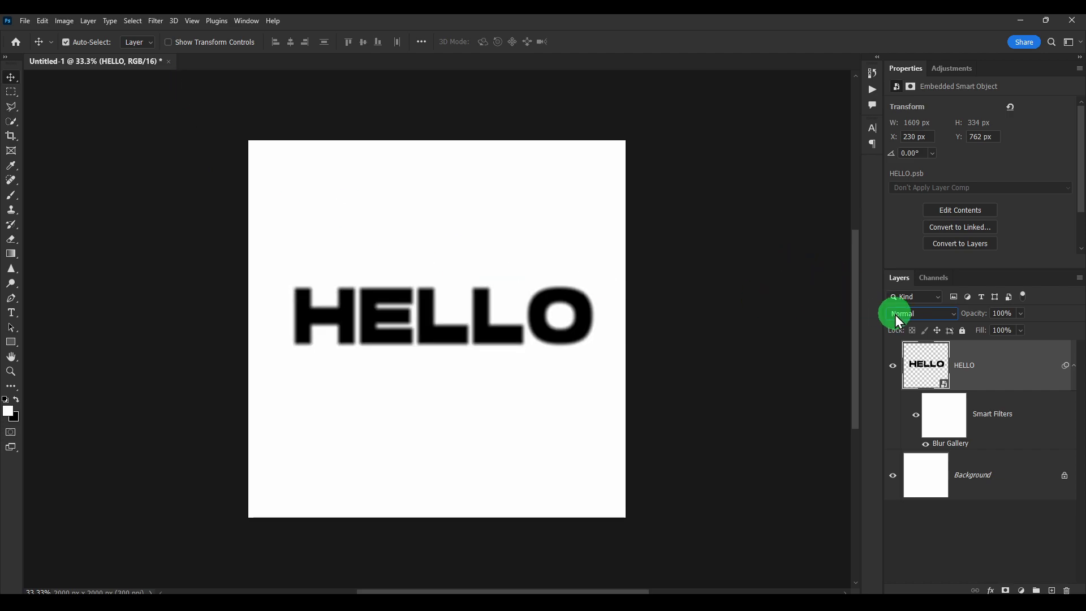
pyautogui.click(895, 315)
pyautogui.click(900, 299)
pyautogui.click(516, 274)
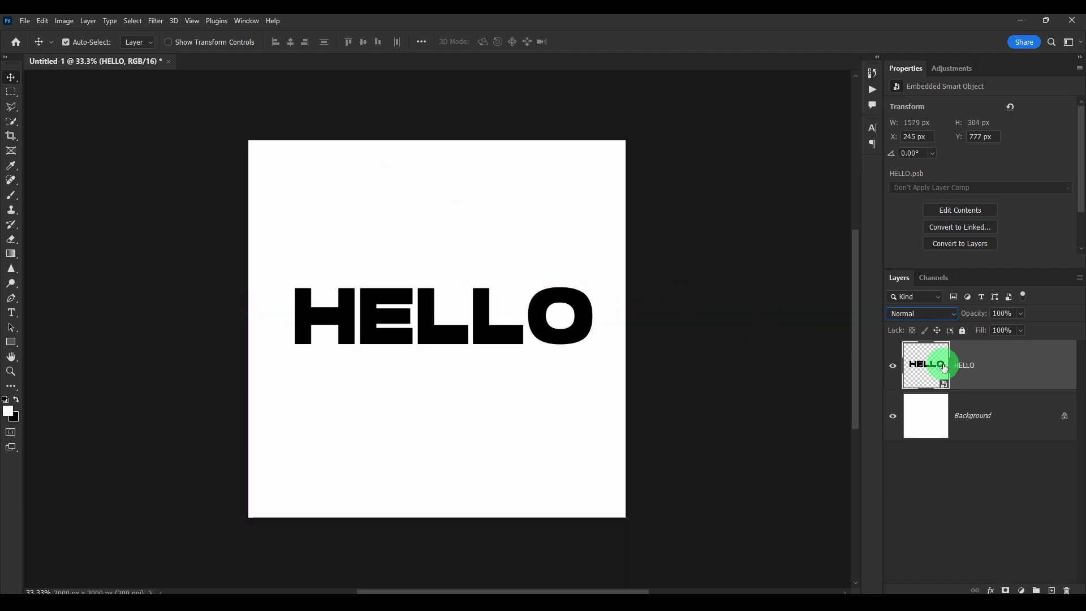
# Set the HELLO layer's blend mode to Dissolve and start a Field Blur with a 48 px pin just outside the H
pyautogui.click(939, 314)
pyautogui.click(920, 298)
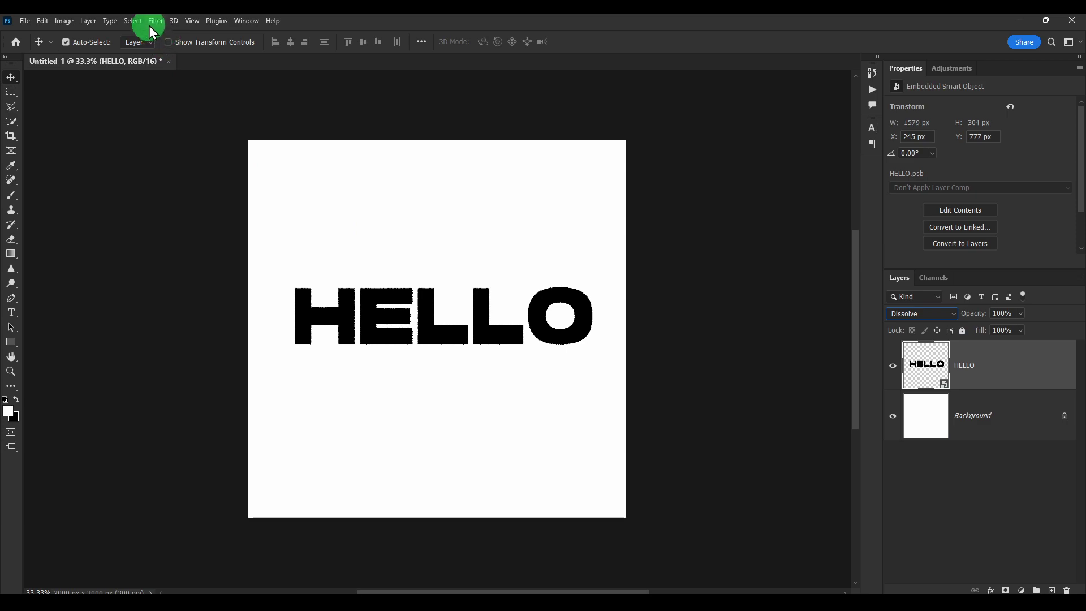
pyautogui.click(151, 25)
pyautogui.moveTo(178, 178)
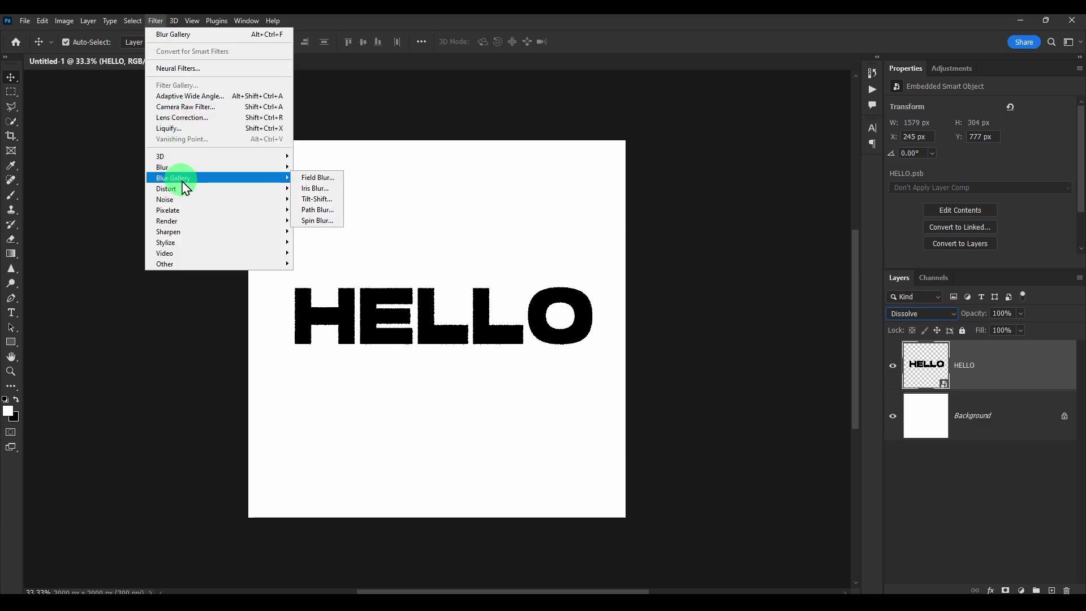
pyautogui.click(326, 180)
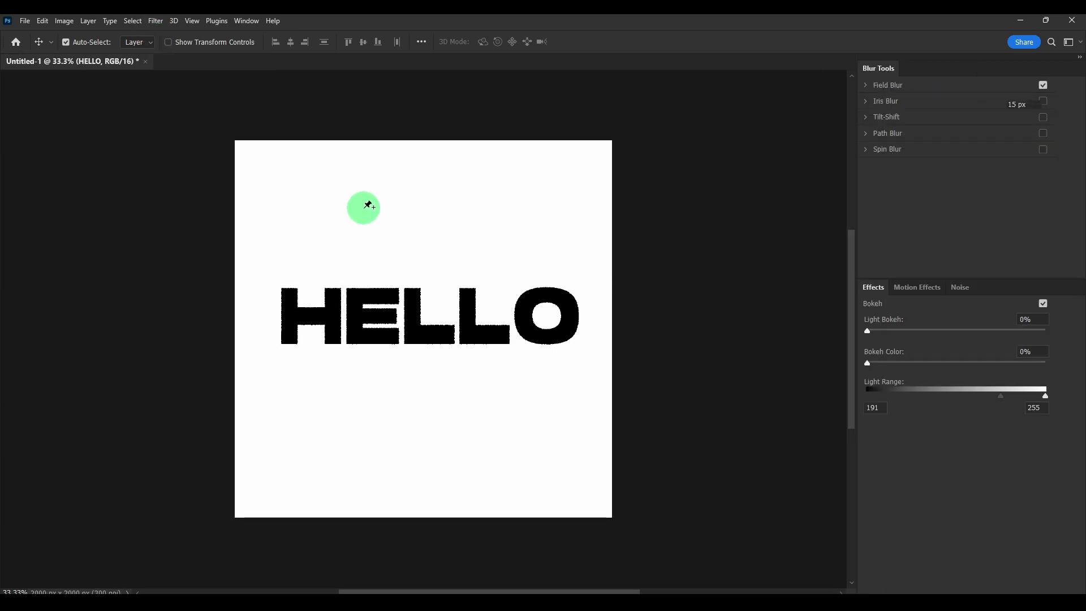
pyautogui.moveTo(425, 331); pyautogui.dragTo(272, 306)
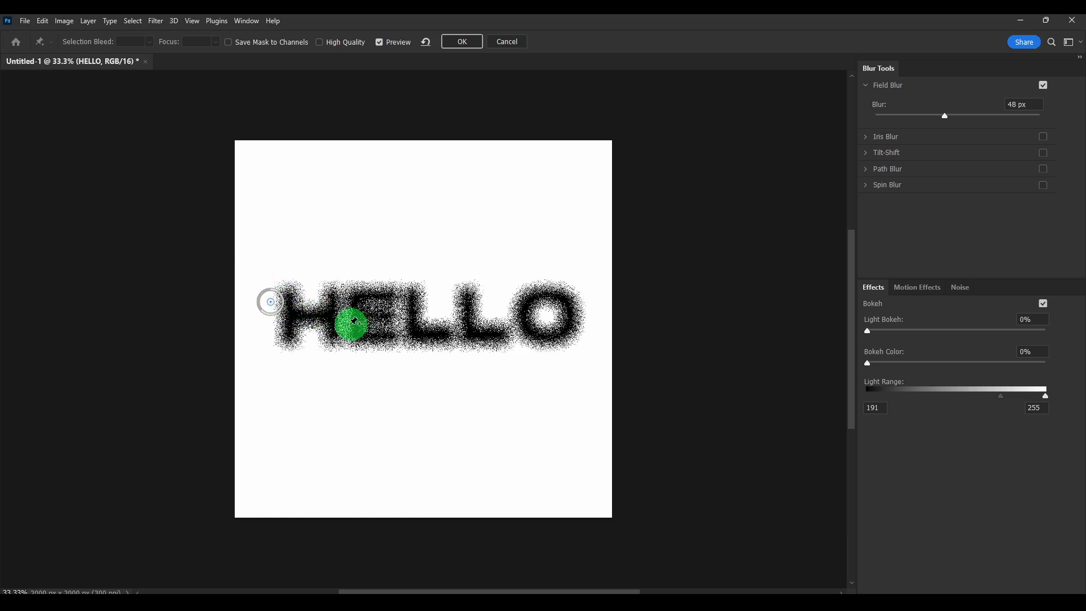
# Add a 1 px blur pin at the E and a 34 px blur pin above the gap between the second L and the O
pyautogui.click(316, 315)
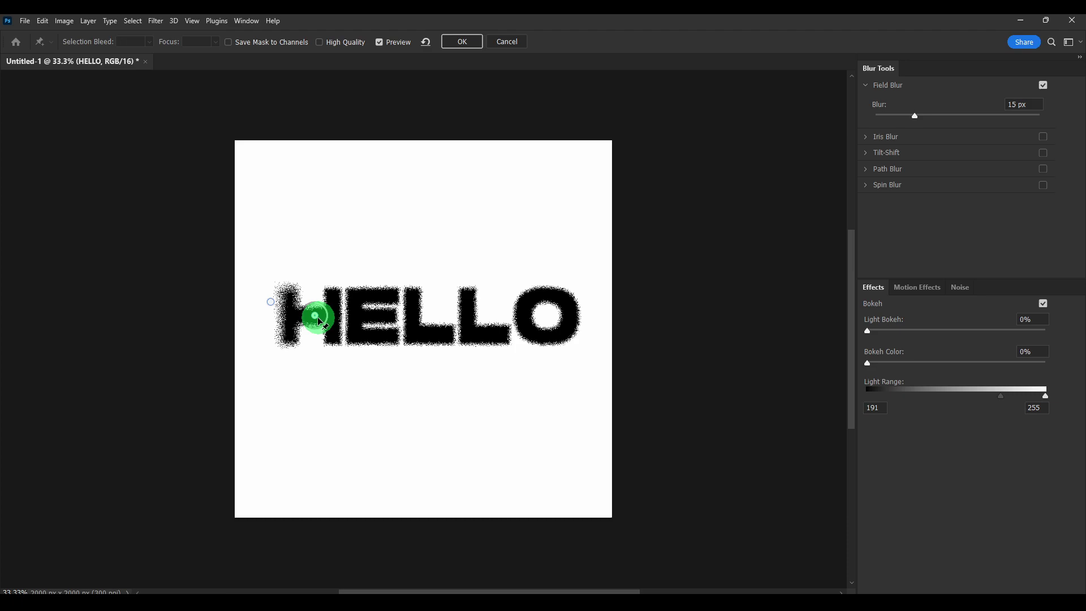
pyautogui.moveTo(320, 322); pyautogui.dragTo(404, 316)
pyautogui.click(567, 315)
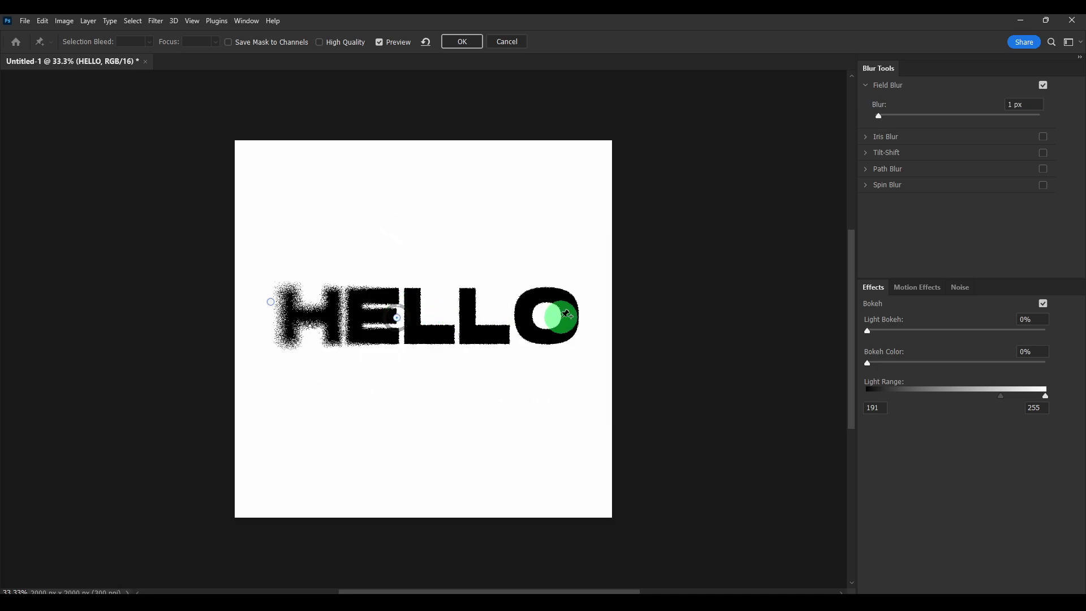
pyautogui.moveTo(554, 309)
pyautogui.mouseDown()
pyautogui.moveTo(574, 295)
pyautogui.moveTo(583, 320)
pyautogui.moveTo(532, 286)
pyautogui.mouseUp()
pyautogui.click(546, 305)
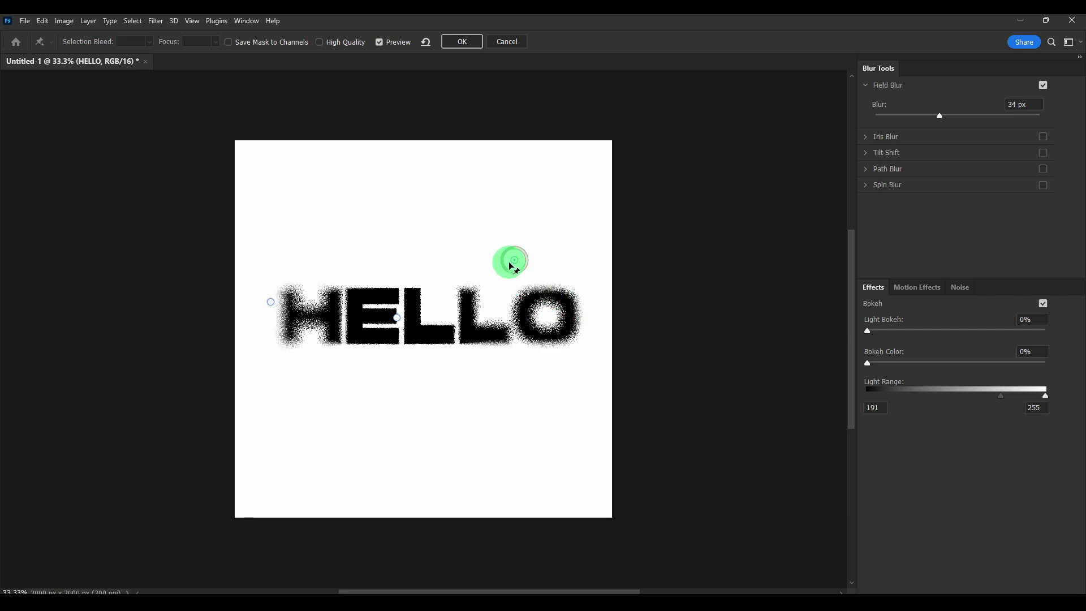
# Move the 1 px pin down to the E's bottom edge and add a fourth blur pin at the O
pyautogui.moveTo(397, 317); pyautogui.dragTo(393, 351)
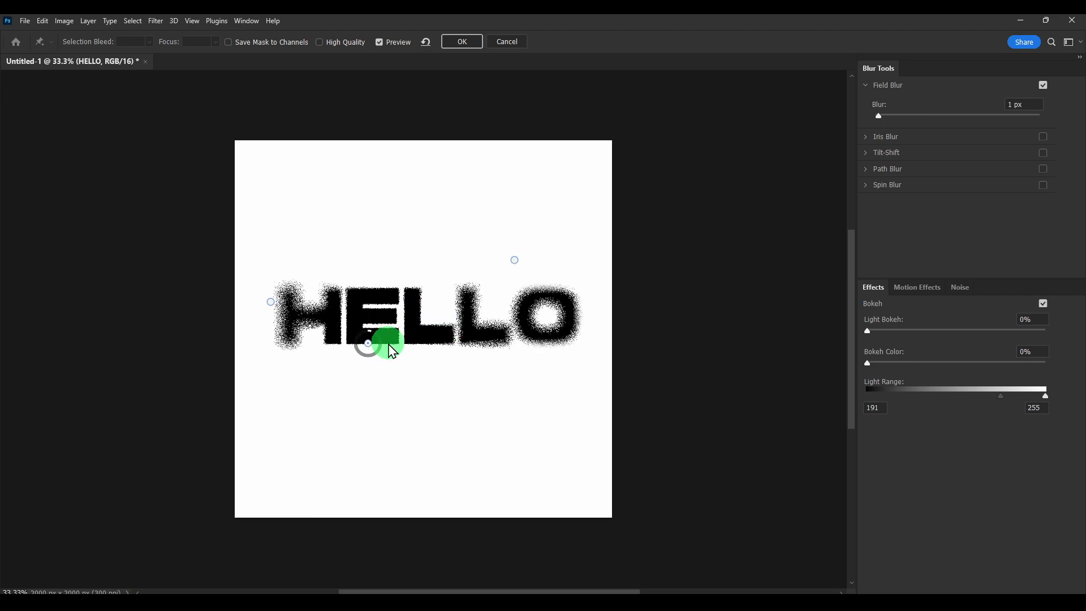
pyautogui.click(473, 318)
pyautogui.click(473, 316)
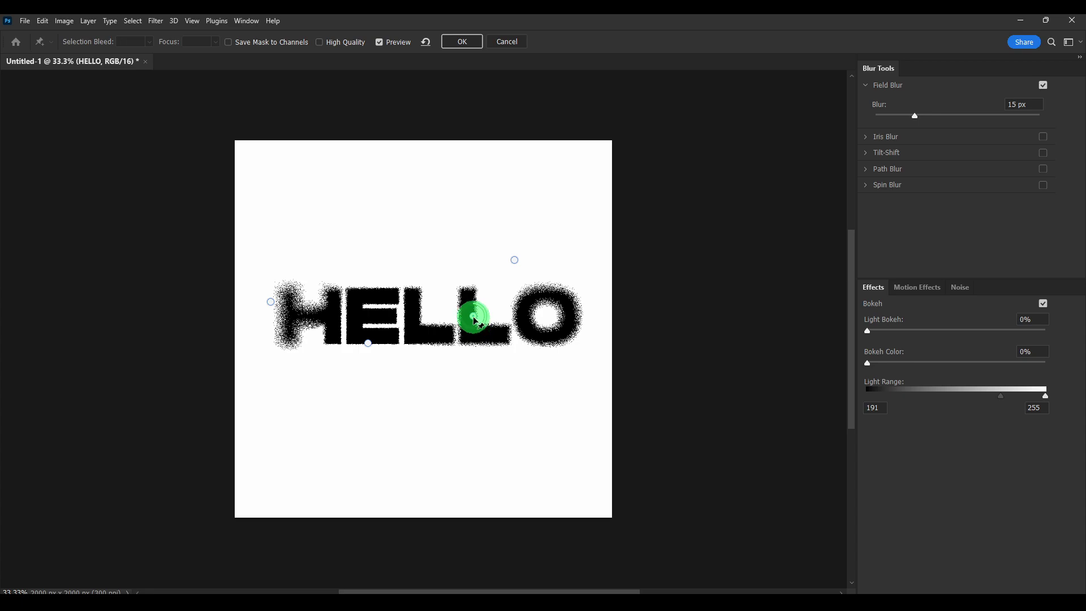
pyautogui.moveTo(475, 320); pyautogui.dragTo(563, 304)
# Reposition the pins above the second L and beside the lower part of the H, and apply the Field Blur
pyautogui.moveTo(514, 260)
pyautogui.mouseDown()
pyautogui.moveTo(480, 276)
pyautogui.moveTo(514, 257)
pyautogui.mouseUp()
pyautogui.moveTo(271, 301); pyautogui.dragTo(289, 353)
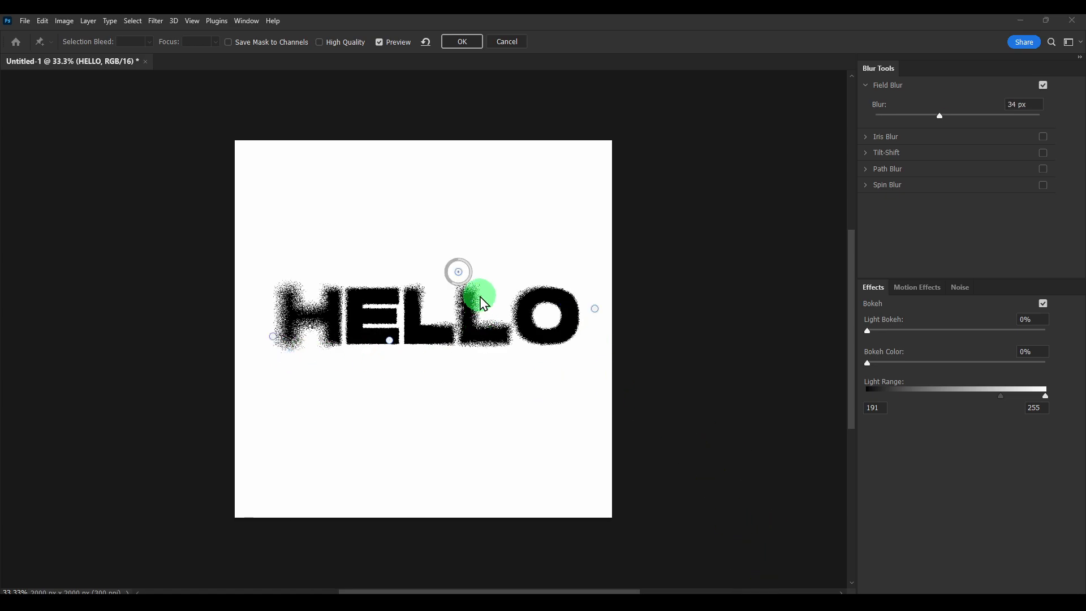
pyautogui.click(462, 42)
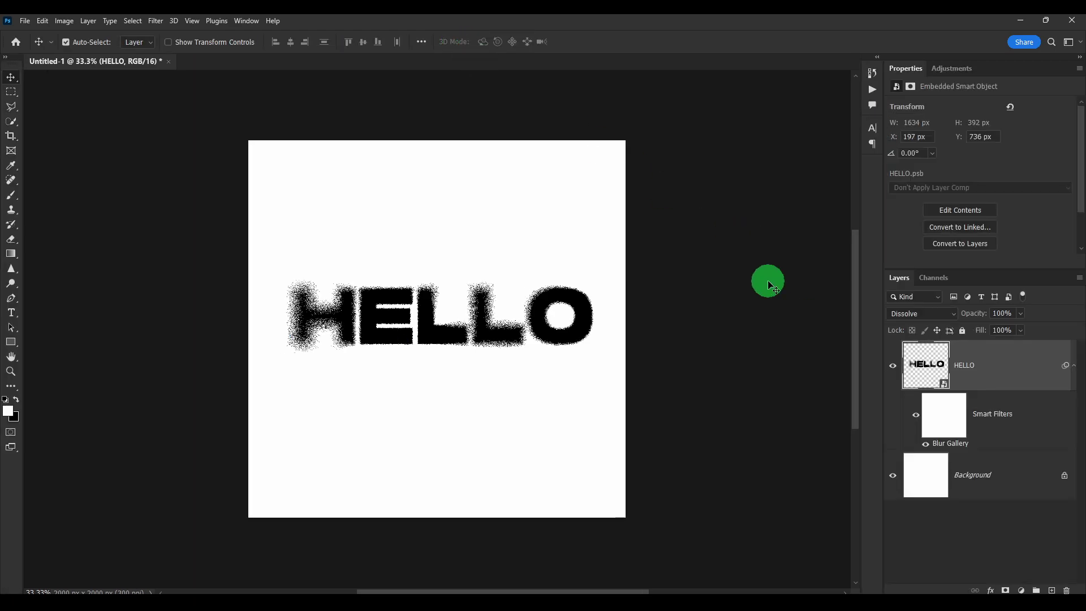
# Add an Invert adjustment layer above the HELLO layer
pyautogui.click(1050, 590)
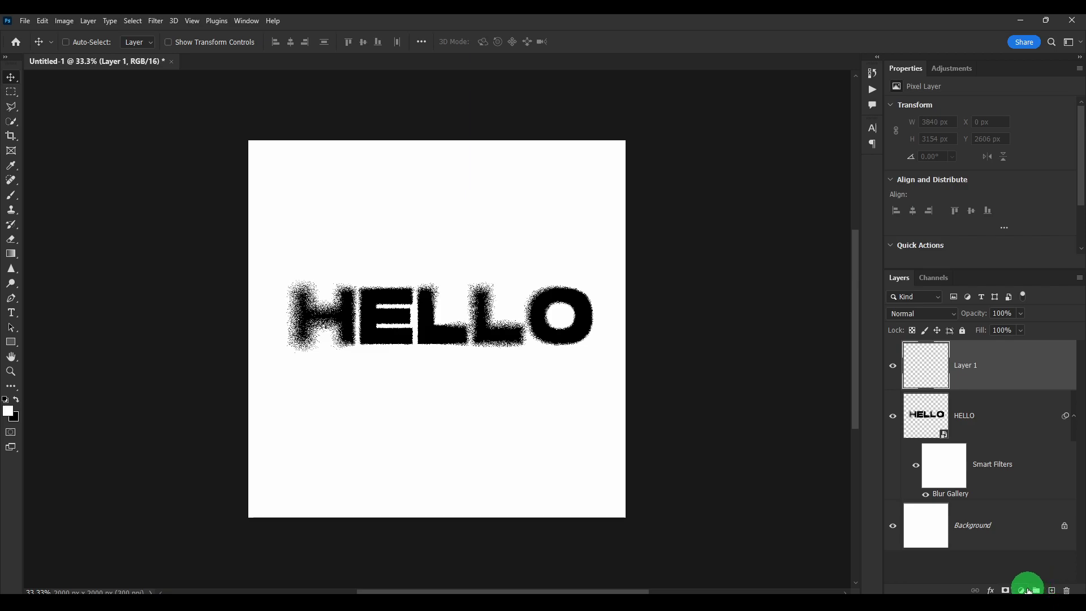
pyautogui.hotkey('ctrl', 'z')
pyautogui.click(1021, 590)
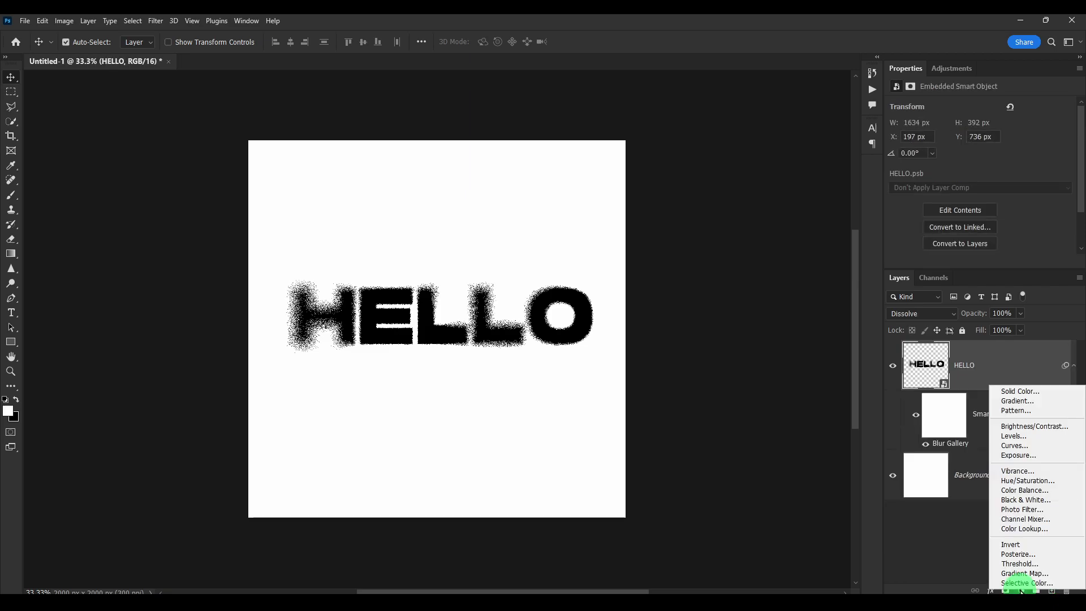
pyautogui.click(1018, 544)
pyautogui.scroll(2, 395, 308)
pyautogui.scroll(3, 501, 346)
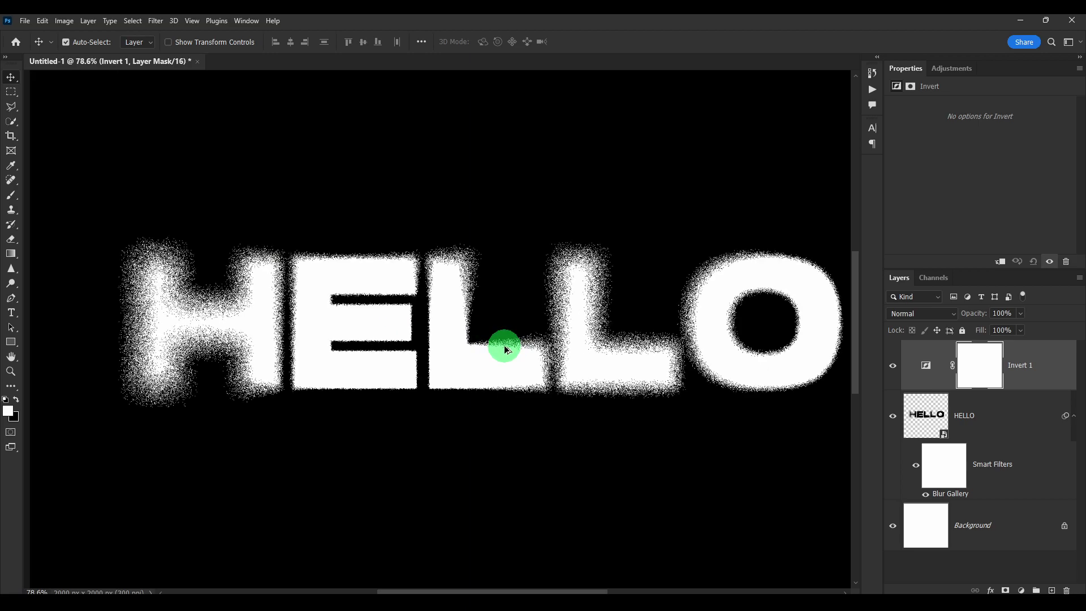
pyautogui.scroll(-4, 502, 347)
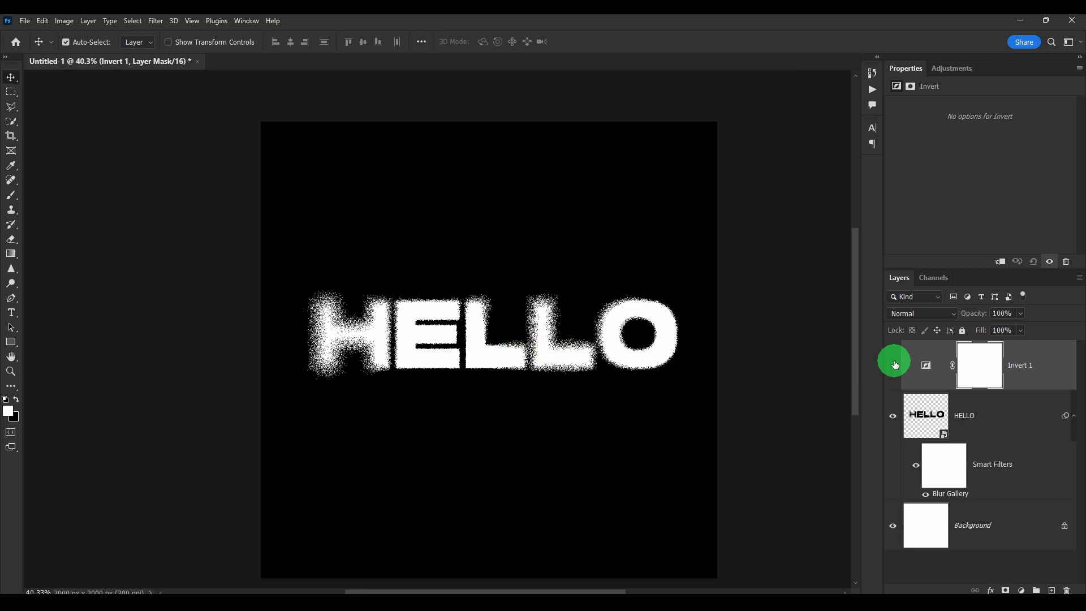
# Compare the artwork with the Invert layer shown and hidden, leave it hidden, and inspect the grainy letter edges up close
pyautogui.click(893, 365)
pyautogui.click(893, 365)
pyautogui.click(894, 365)
pyautogui.click(894, 365)
pyautogui.click(893, 365)
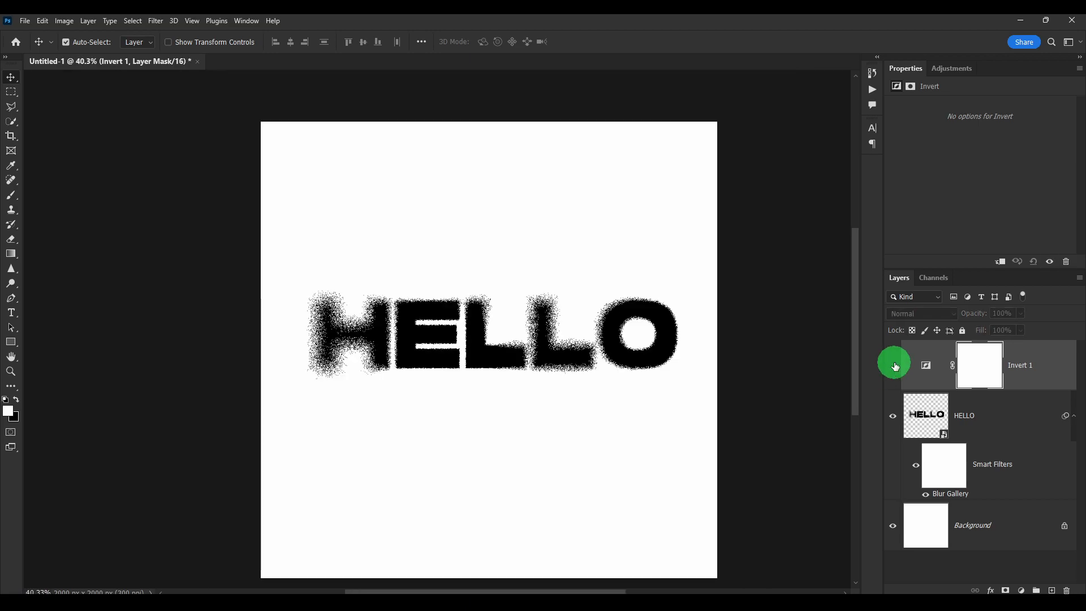
pyautogui.scroll(1, 737, 330)
pyautogui.scroll(2, 444, 335)
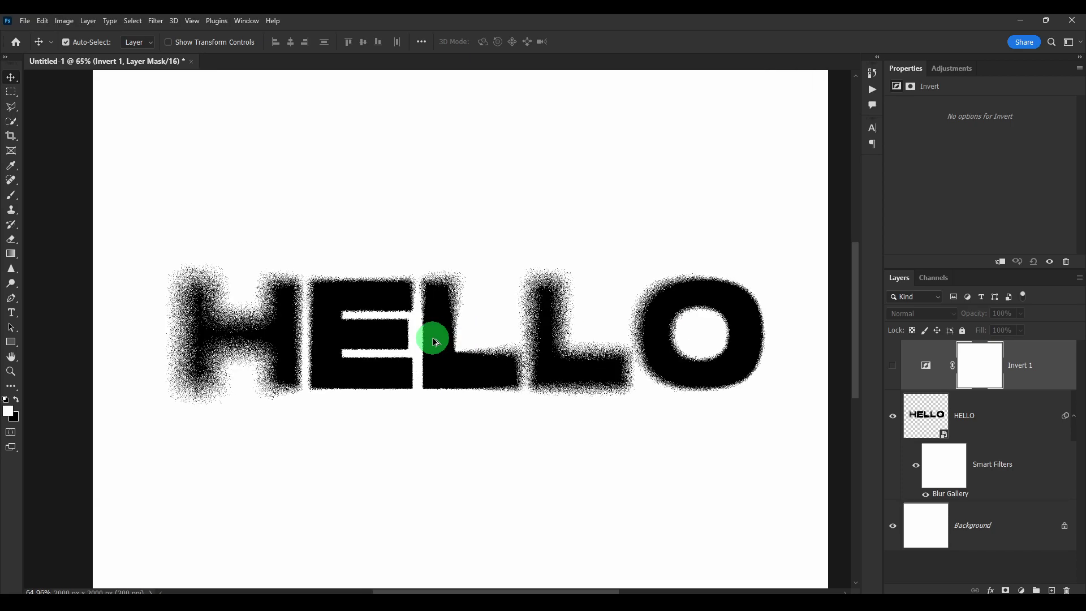
pyautogui.scroll(1, 432, 338)
pyautogui.scroll(-1, 433, 338)
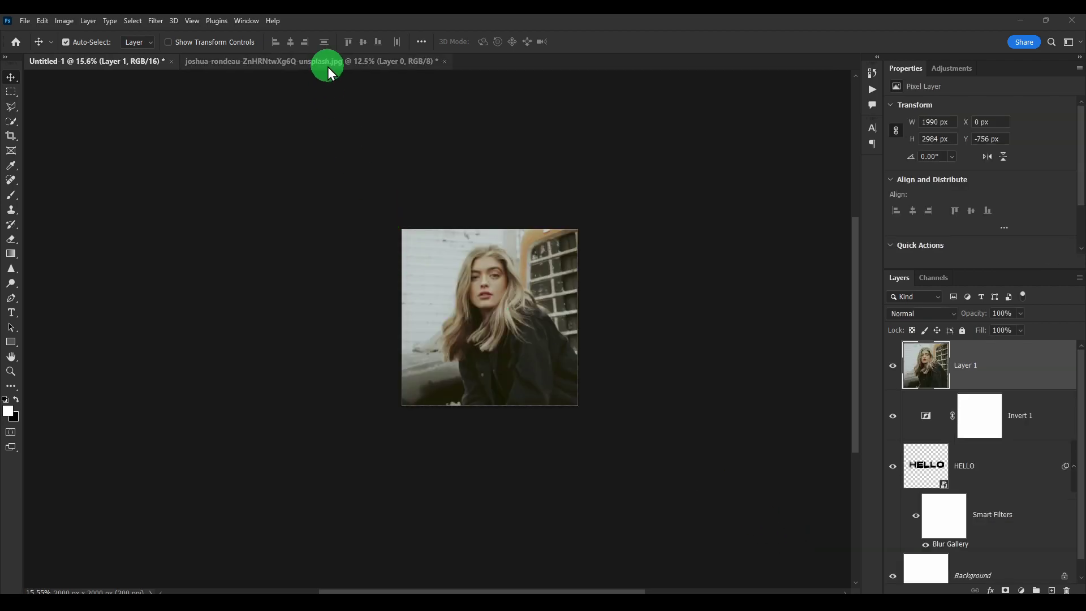
pyautogui.click(327, 67)
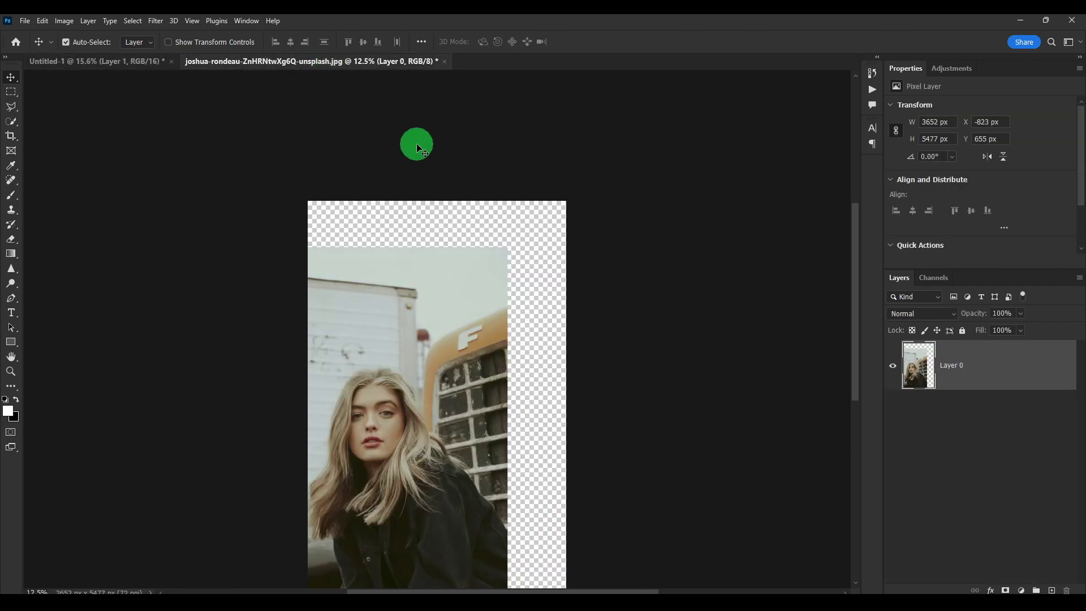
pyautogui.moveTo(473, 310); pyautogui.dragTo(268, 179)
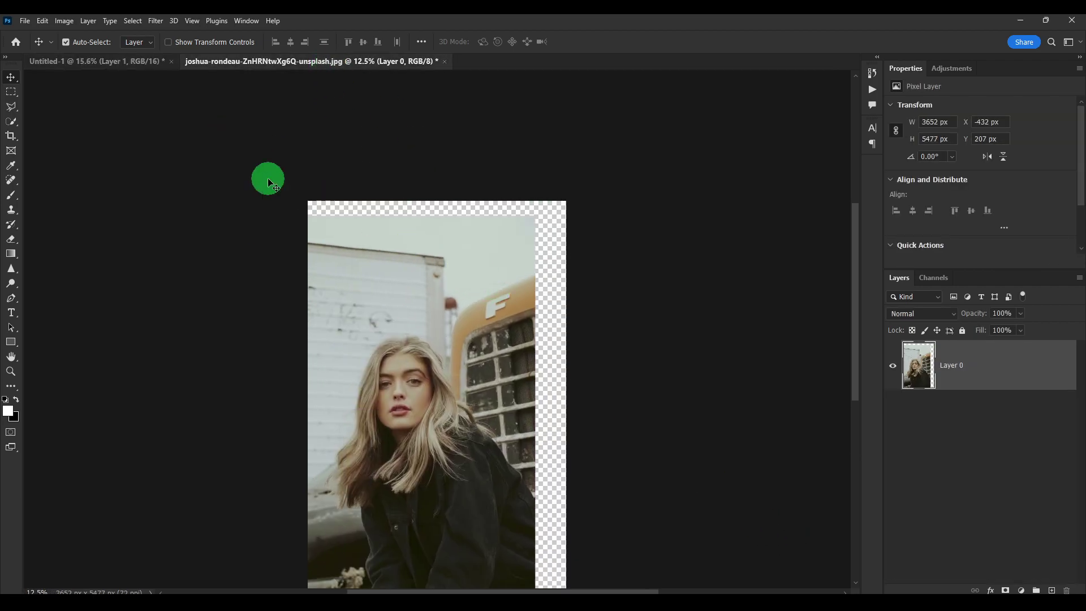
pyautogui.click(147, 67)
pyautogui.moveTo(480, 310); pyautogui.dragTo(406, 307)
pyautogui.press('Delete')
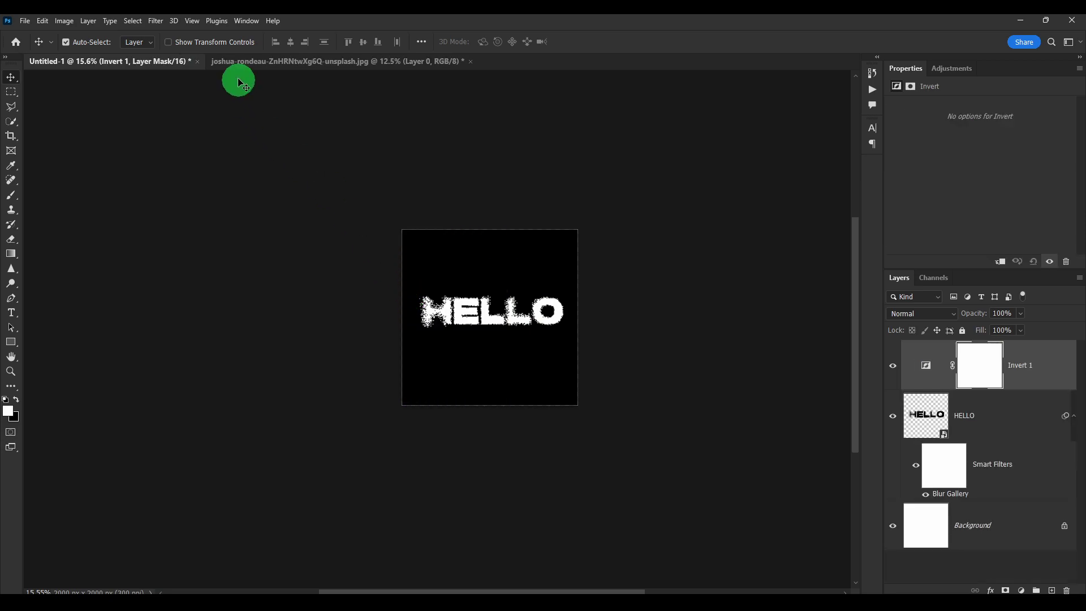
# Copy the portrait photo from its own document into the HELLO document as a new layer above the Invert adjustment
pyautogui.click(241, 62)
pyautogui.click(126, 64)
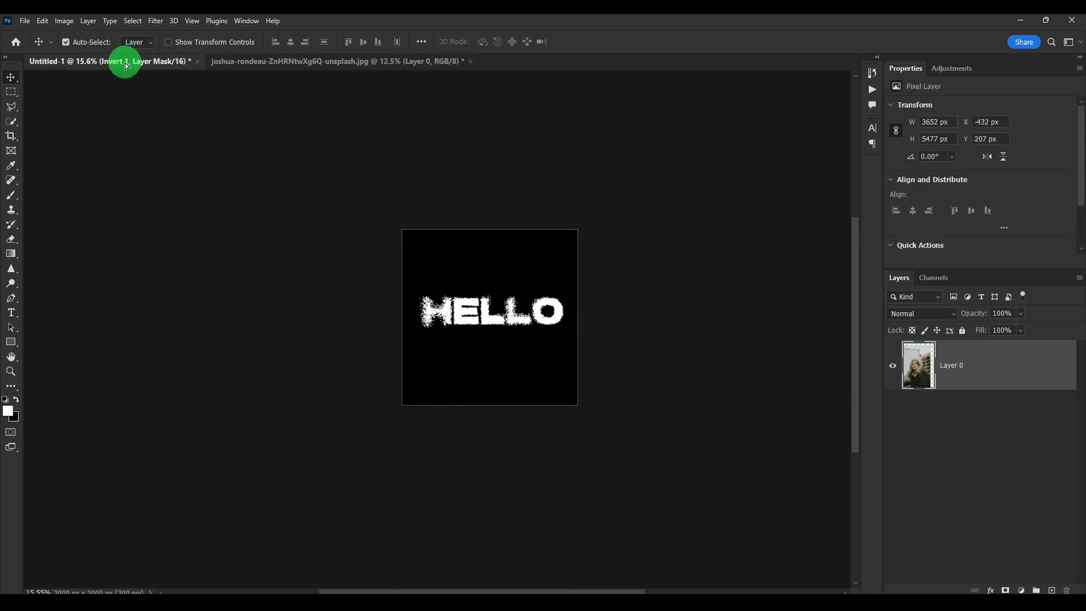
pyautogui.moveTo(126, 65); pyautogui.dragTo(494, 277)
pyautogui.click(606, 242)
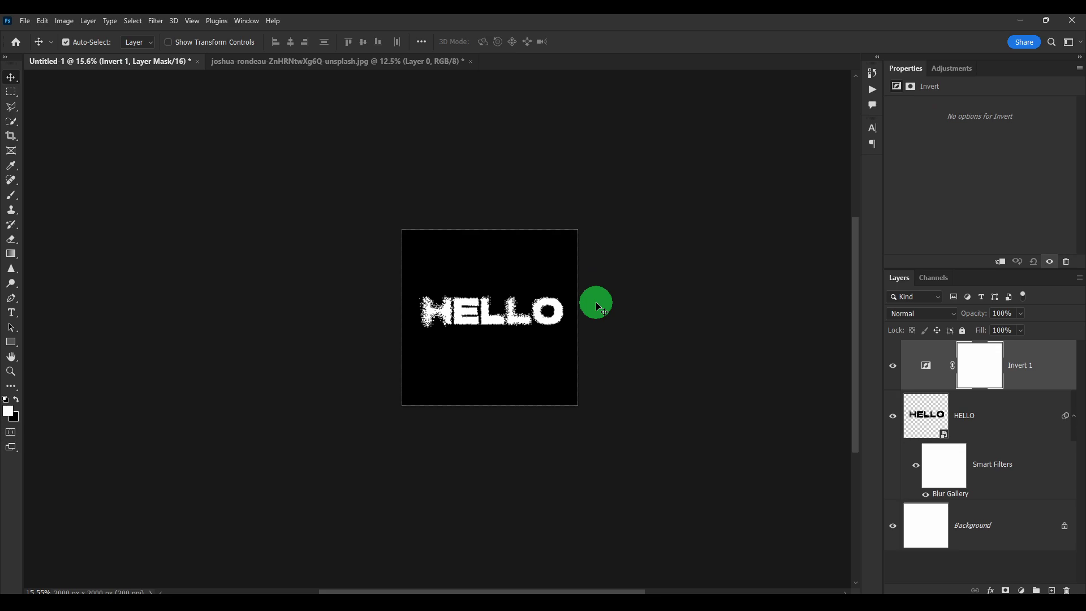
pyautogui.click(240, 62)
pyautogui.moveTo(359, 235); pyautogui.dragTo(405, 296)
pyautogui.click(553, 242)
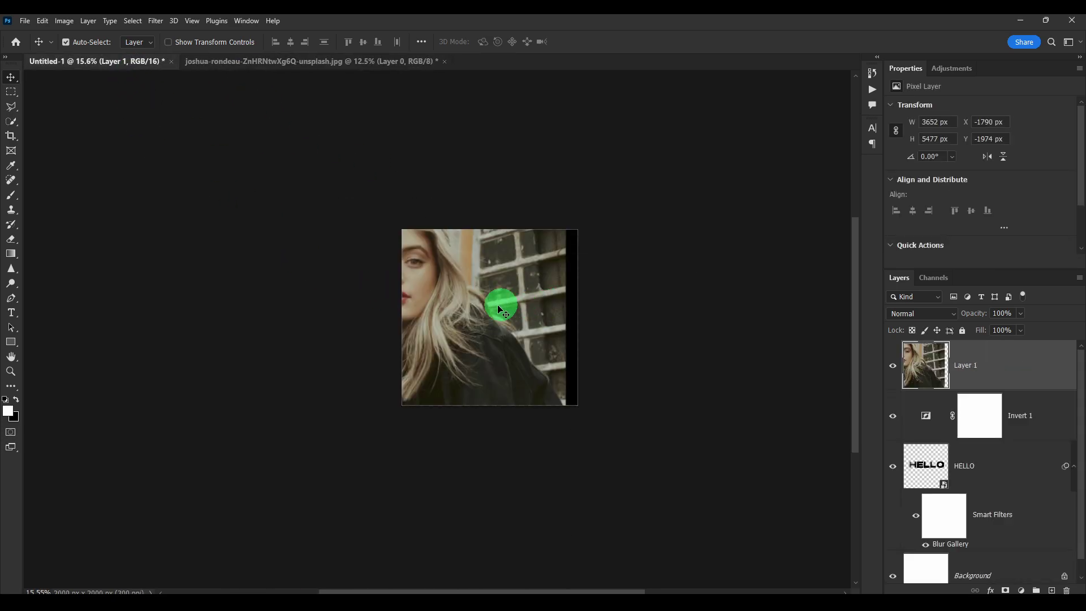
# Scale the portrait layer down proportionally to about 70% with Free Transform
pyautogui.moveTo(500, 310); pyautogui.dragTo(533, 331)
pyautogui.hotkey('ctrl', 't')
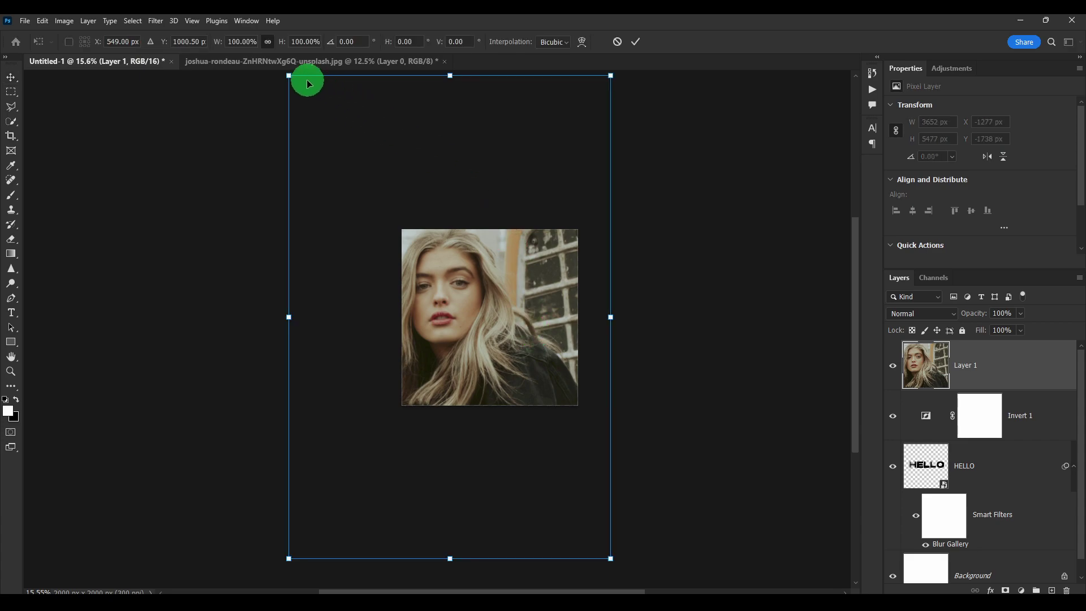
pyautogui.moveTo(290, 75); pyautogui.dragTo(453, 189)
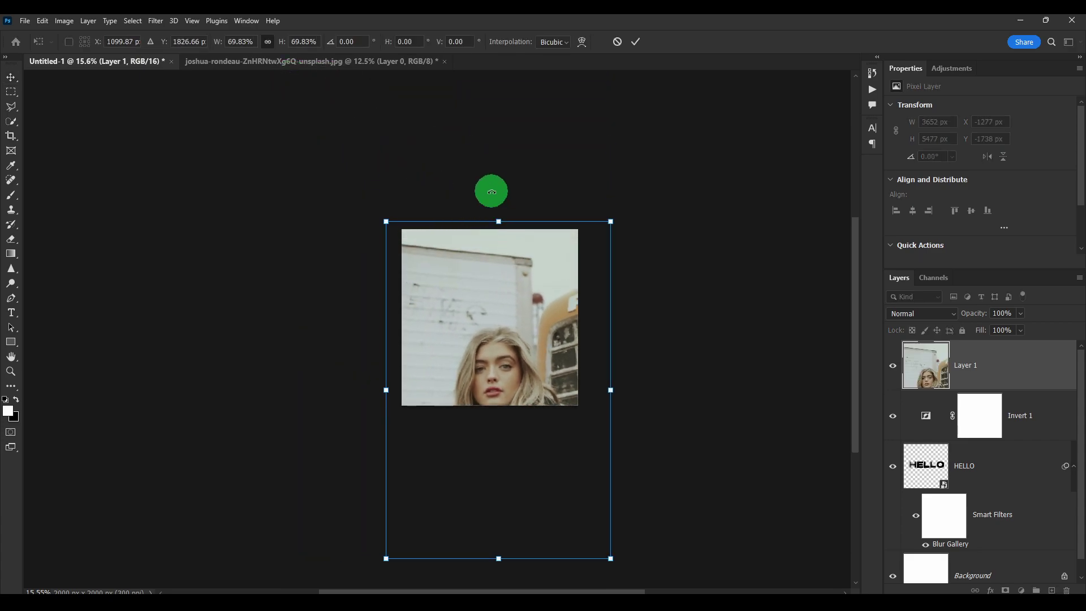
pyautogui.click(8, 81)
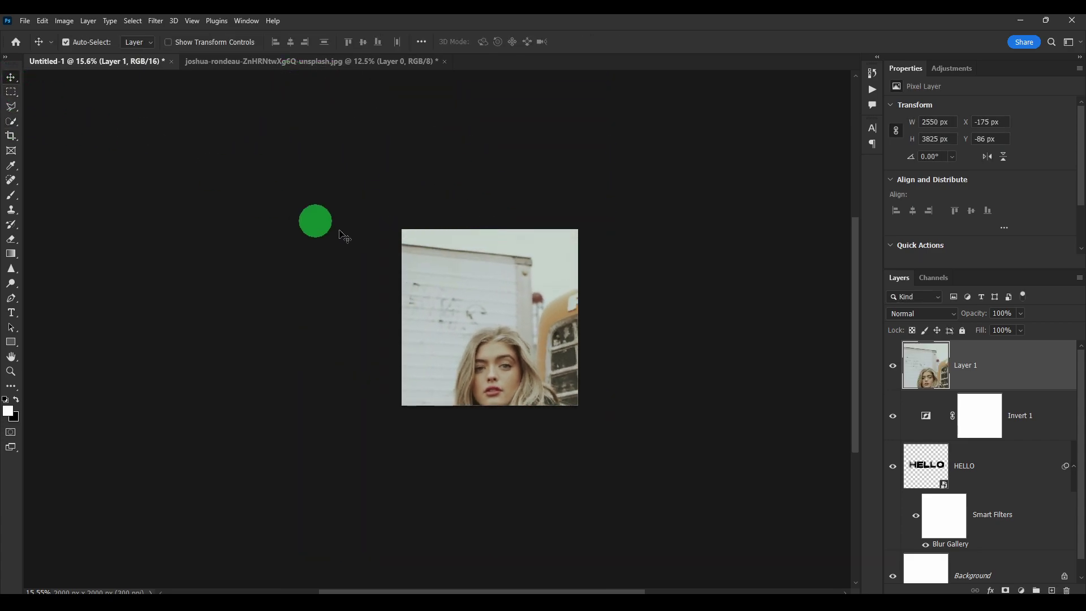
# Show the transform controls and reposition the portrait so the woman's head and shoulders fill the square canvas
pyautogui.click(461, 315)
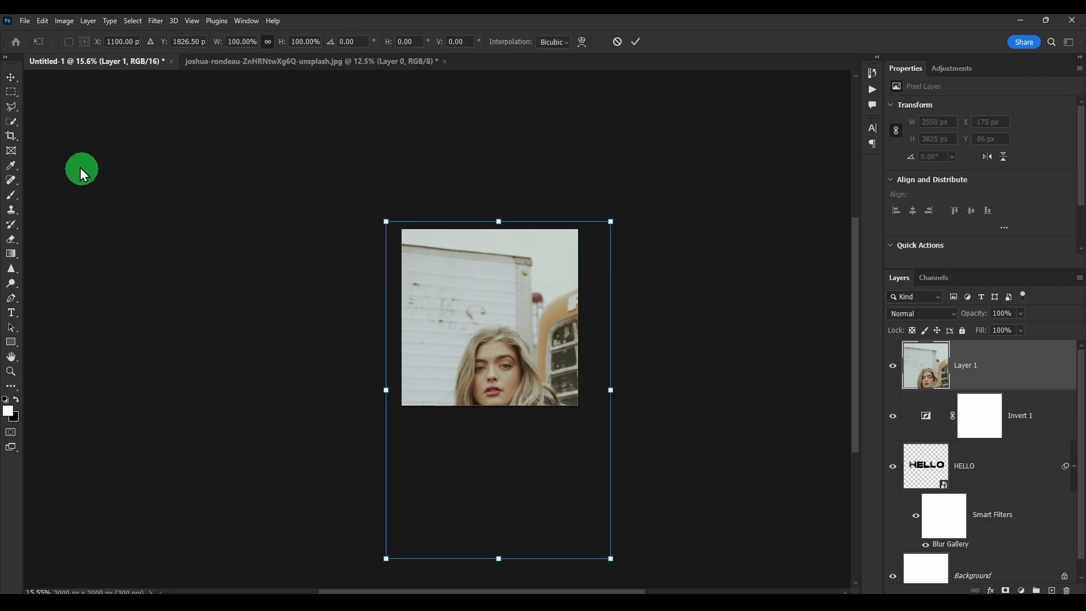
pyautogui.click(11, 76)
pyautogui.moveTo(480, 299); pyautogui.dragTo(473, 201)
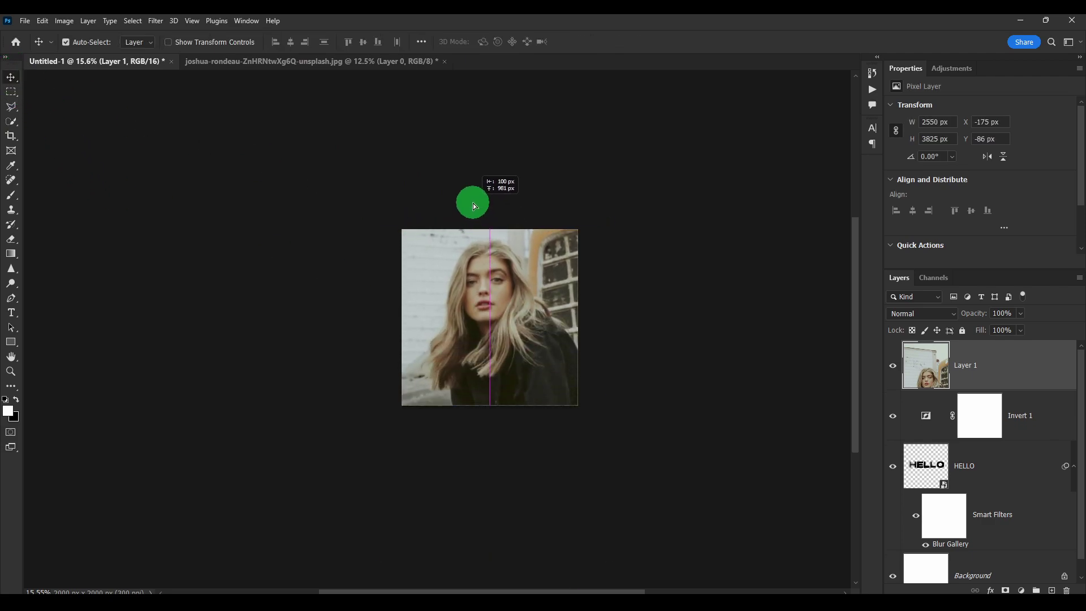
pyautogui.click(168, 42)
pyautogui.moveTo(558, 308); pyautogui.dragTo(557, 300)
pyautogui.moveTo(488, 284); pyautogui.dragTo(484, 303)
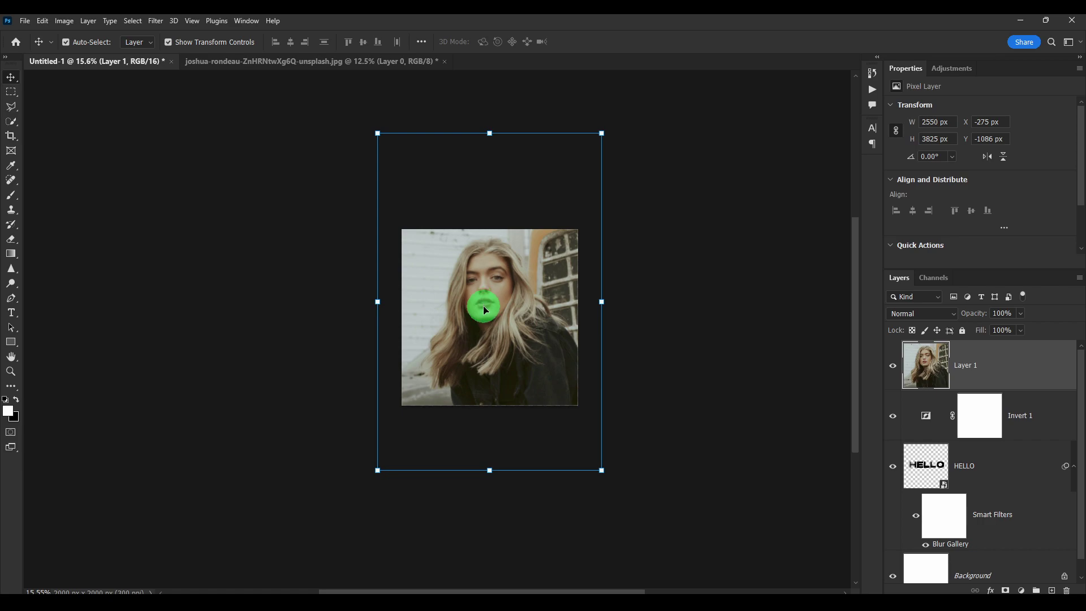
pyautogui.moveTo(485, 299); pyautogui.dragTo(491, 291)
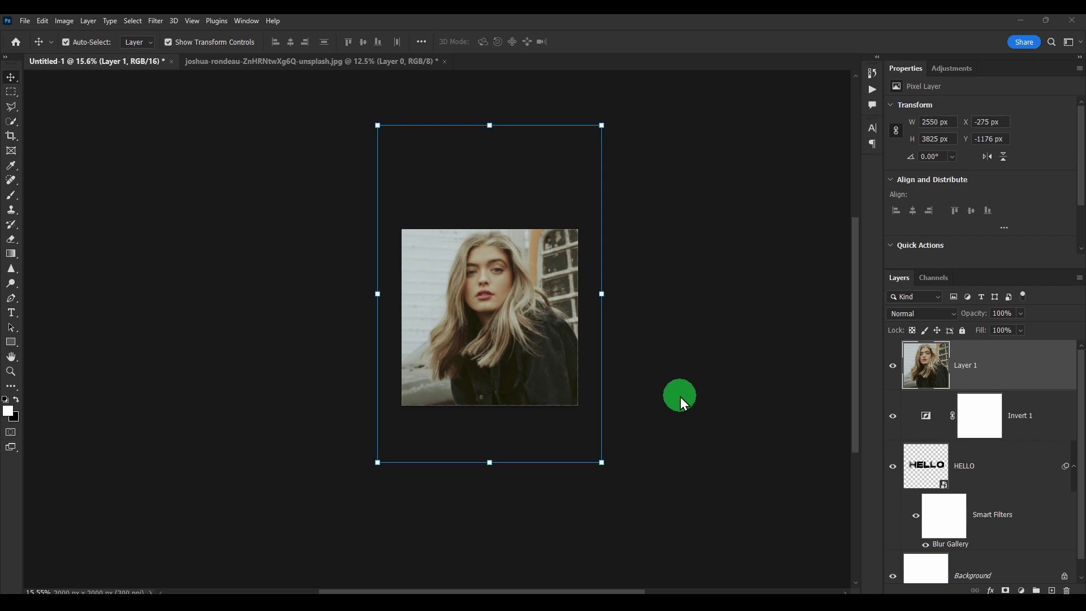
pyautogui.click(679, 396)
# Start a Path Blur from the Blur Gallery on the portrait layer
pyautogui.scroll(3, 499, 284)
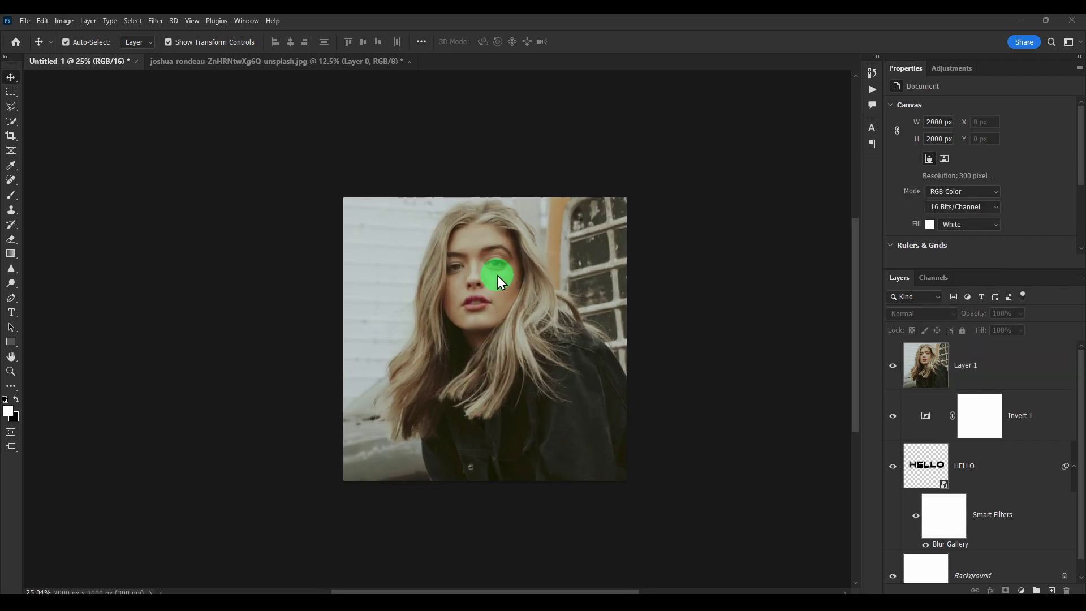
pyautogui.click(155, 22)
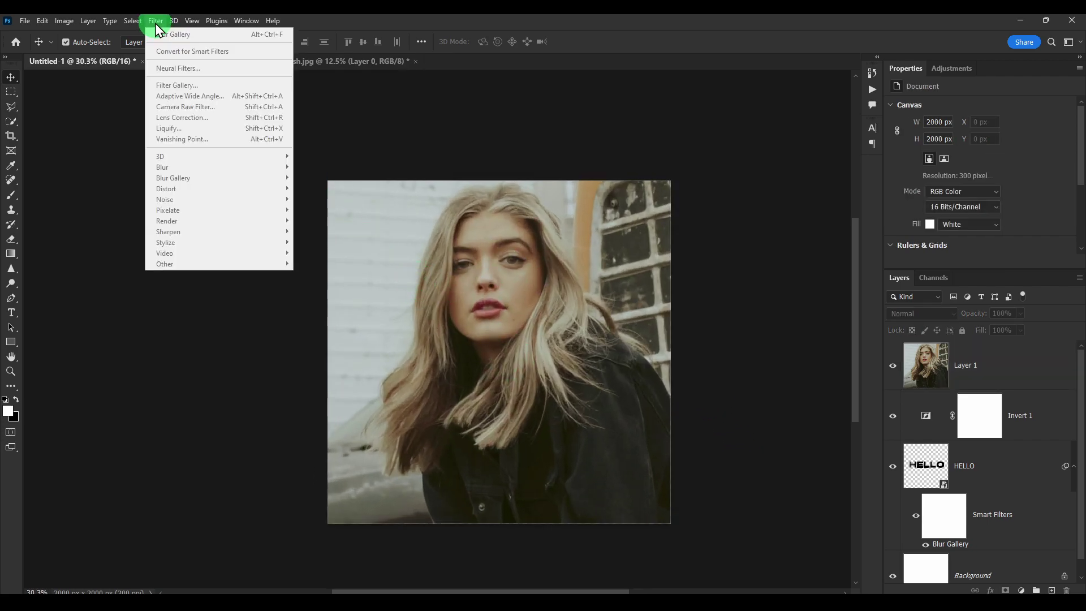
pyautogui.click(927, 365)
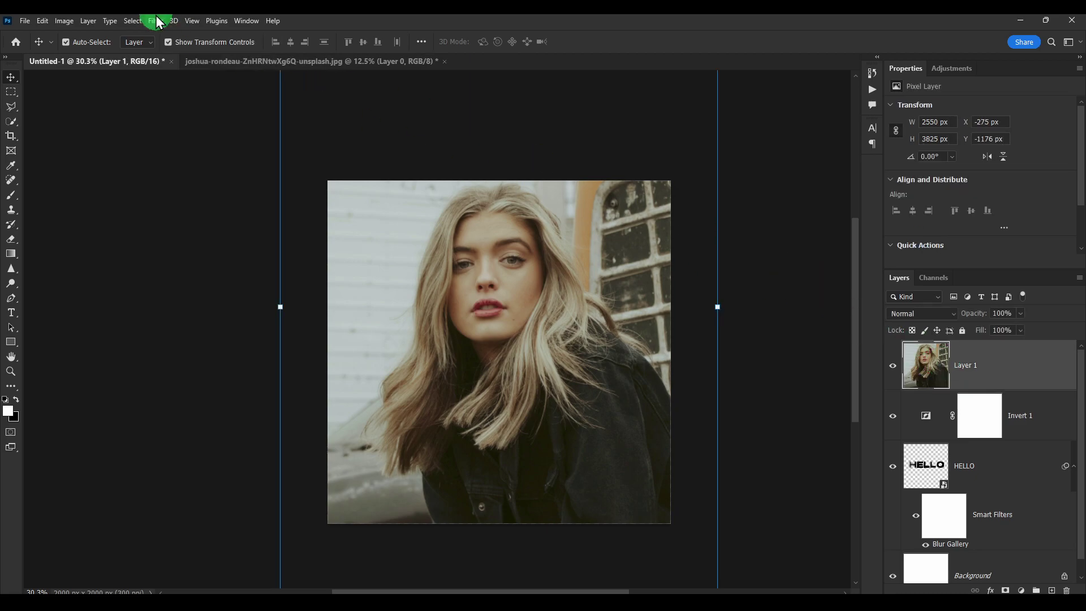
pyautogui.click(133, 21)
pyautogui.moveTo(156, 21)
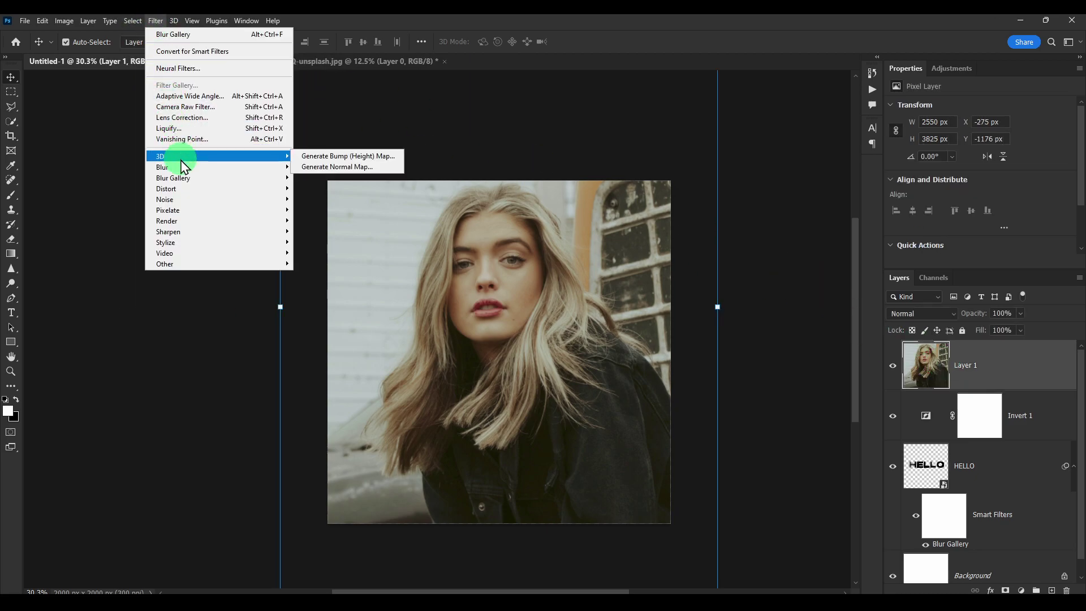
pyautogui.moveTo(188, 178)
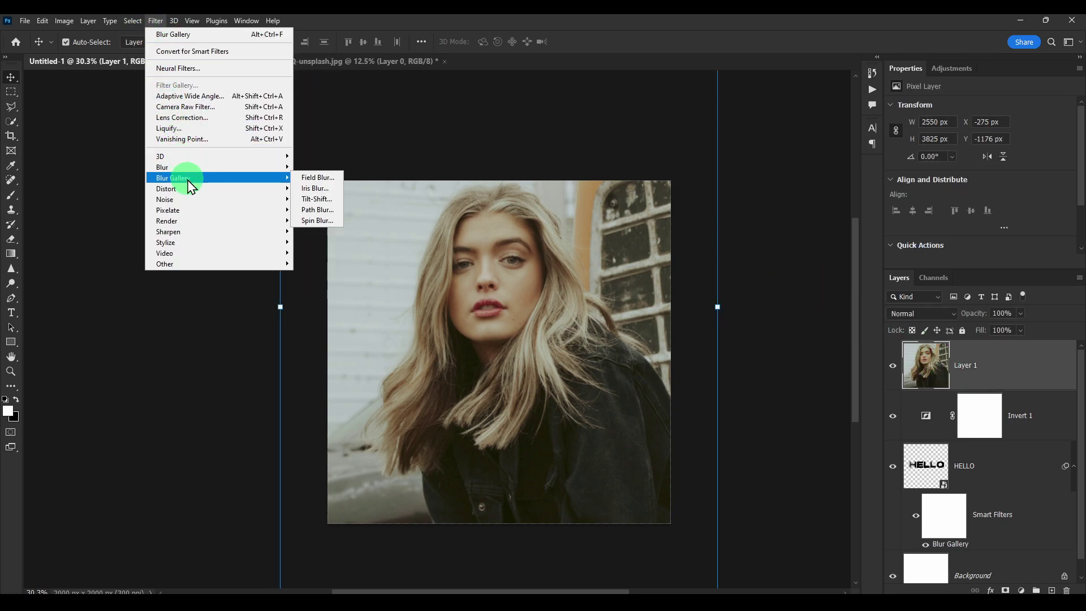
pyautogui.click(320, 210)
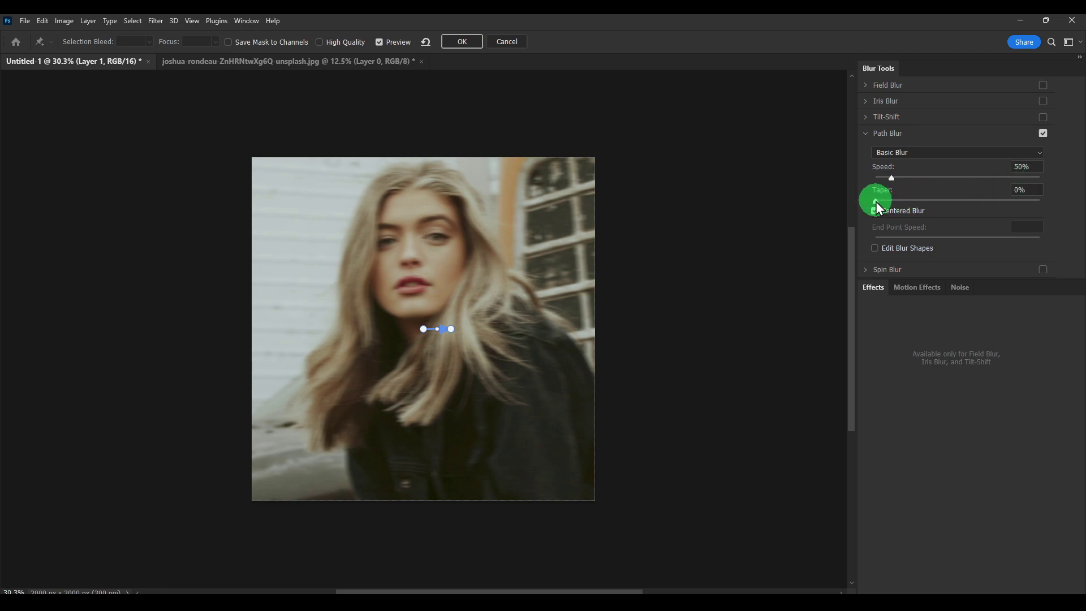
# Set the Basic Blur speed to 327% and look through the Motion Effects and Noise settings
pyautogui.moveTo(875, 202); pyautogui.dragTo(930, 181)
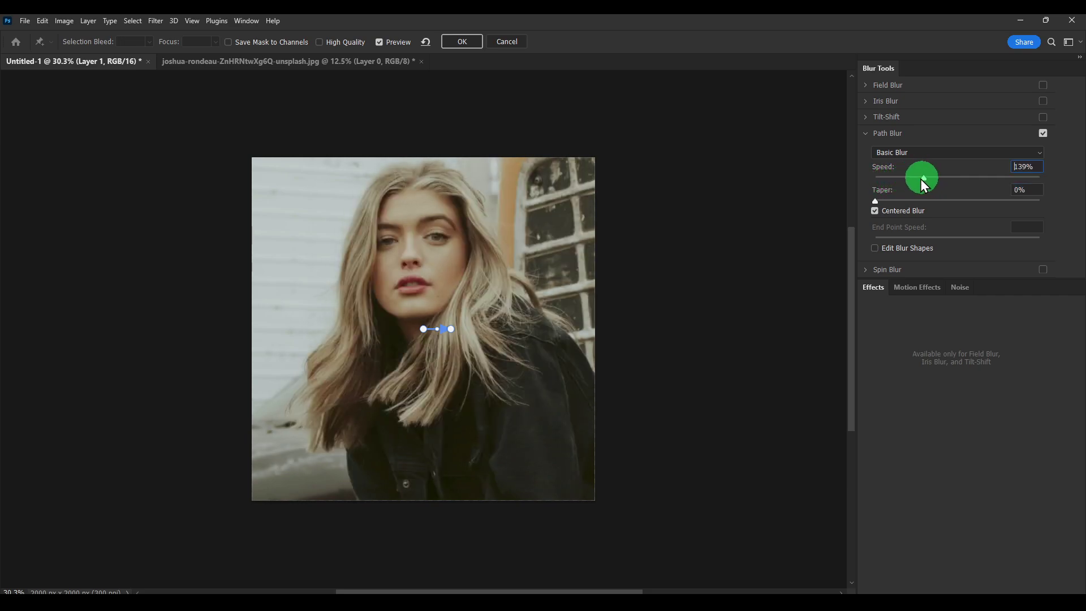
pyautogui.moveTo(921, 179); pyautogui.dragTo(980, 181)
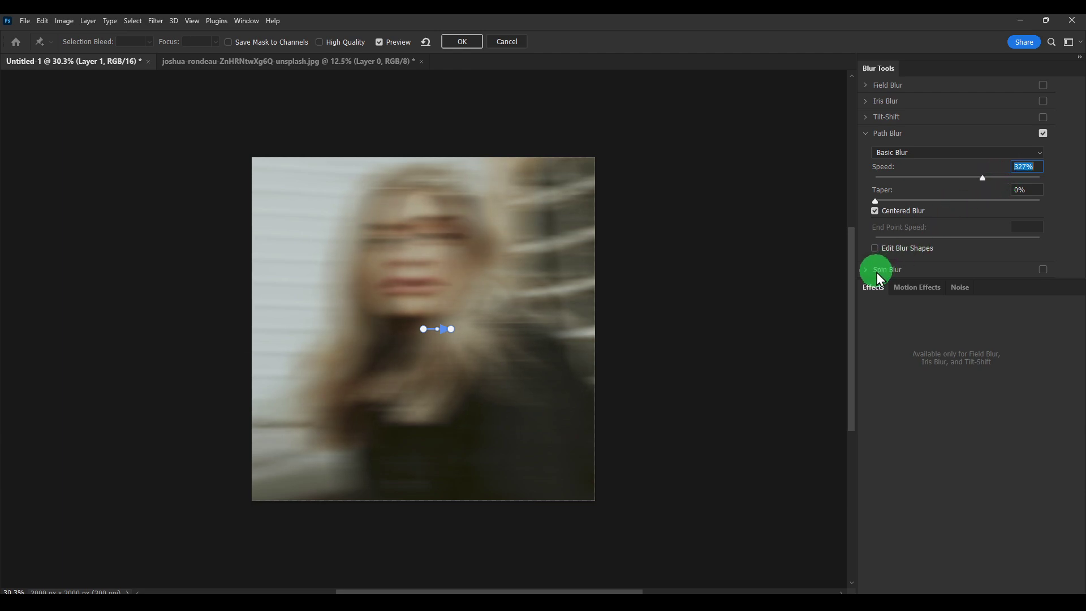
pyautogui.click(905, 288)
pyautogui.click(956, 288)
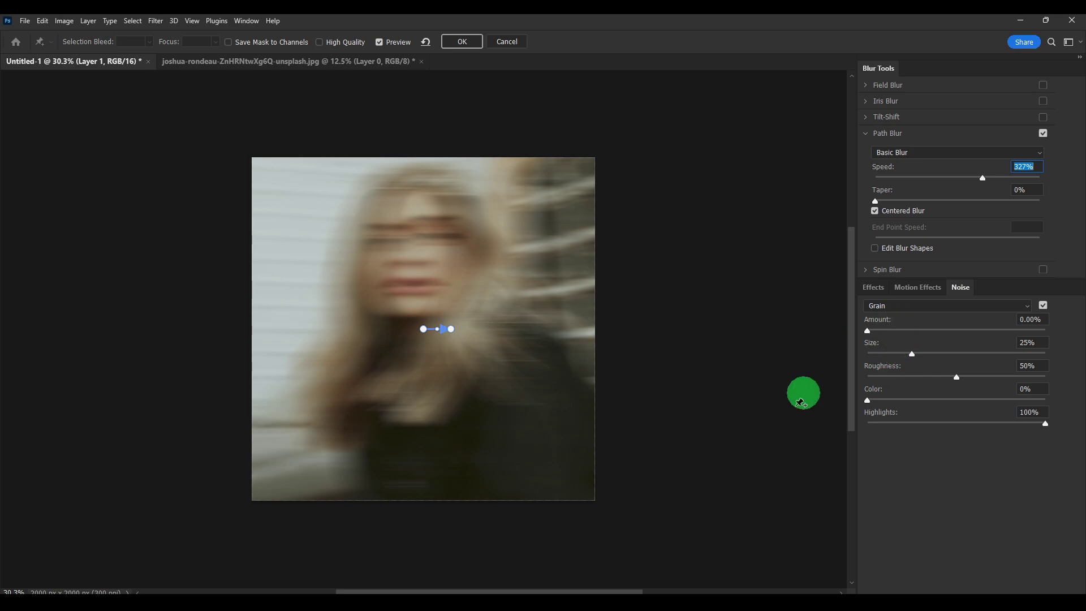
pyautogui.click(745, 597)
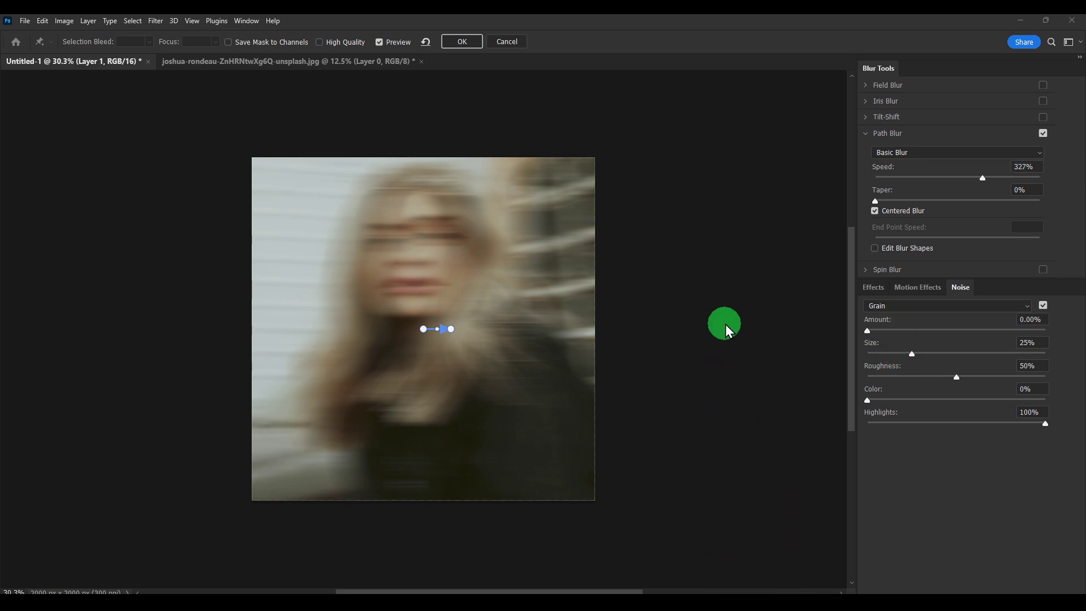
# Switch the Path Blur to Rear Sync Flash with a speed of 450% and a taper of 1%
pyautogui.click(885, 154)
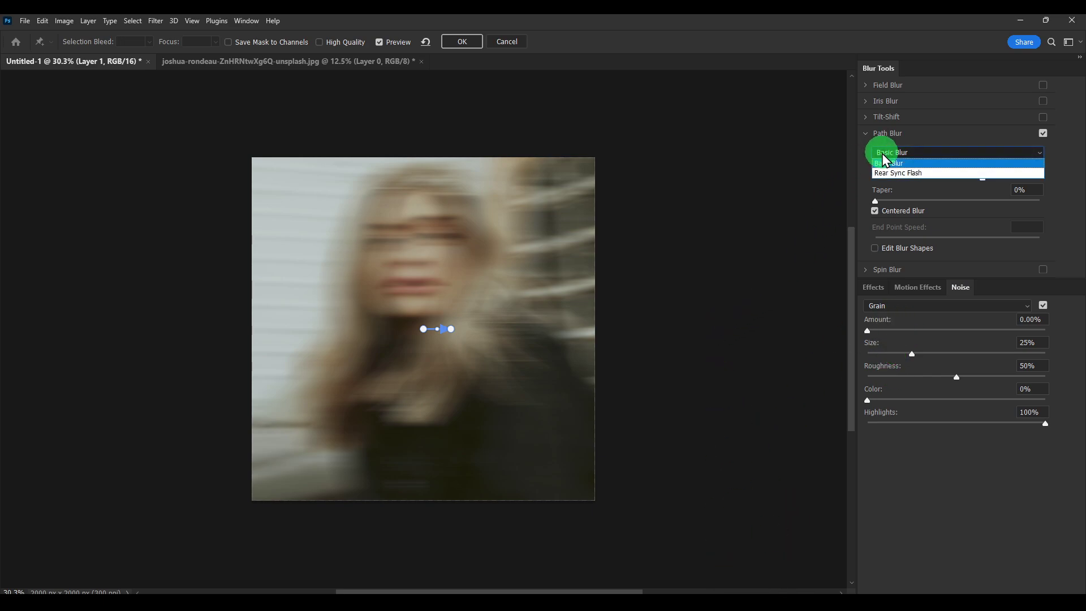
pyautogui.click(897, 171)
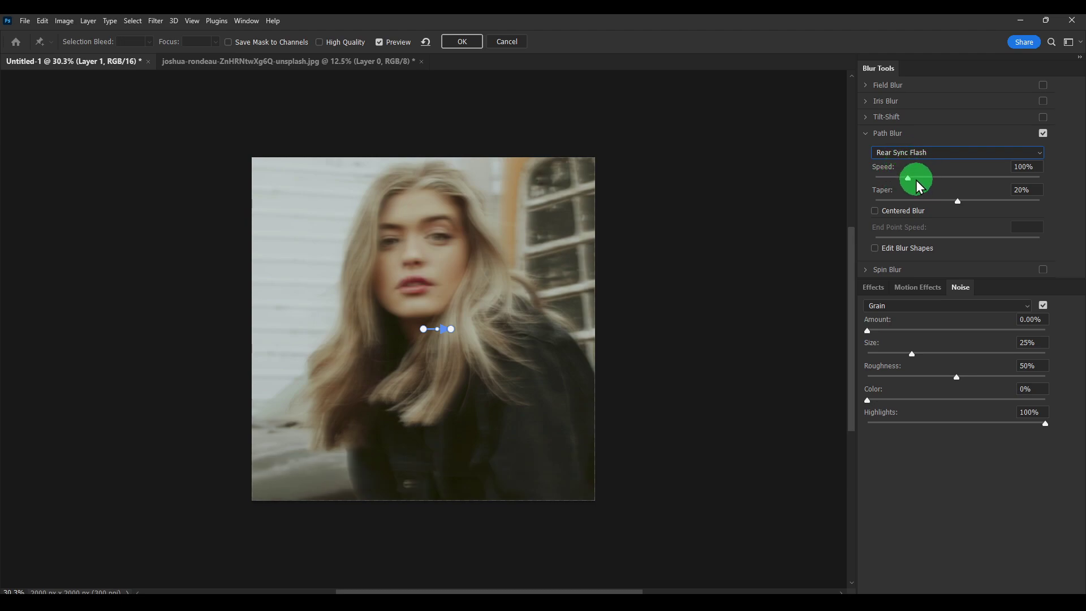
pyautogui.moveTo(908, 177); pyautogui.dragTo(981, 181)
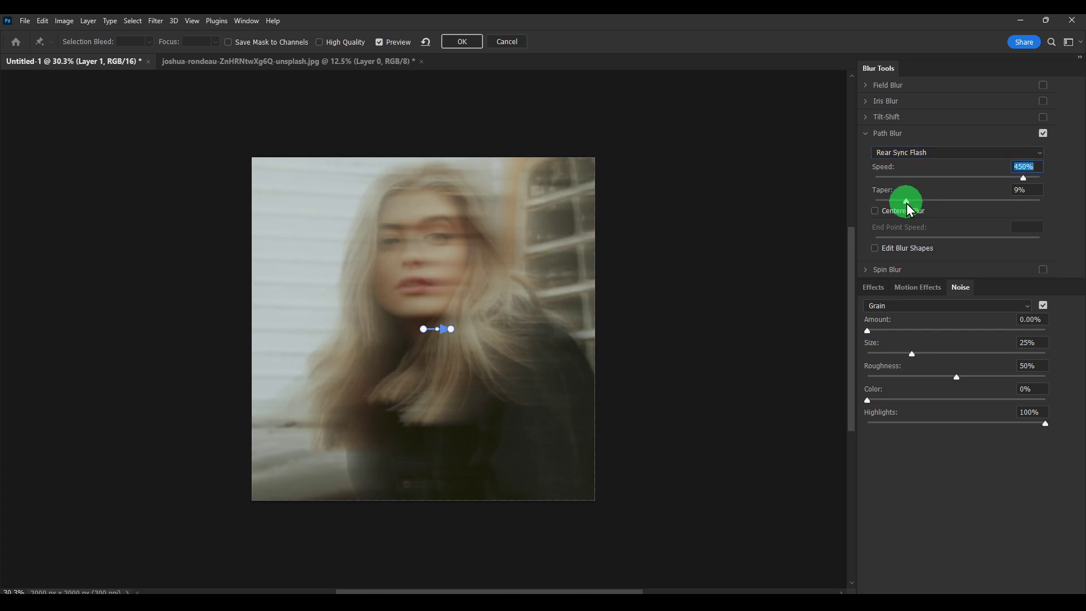
pyautogui.moveTo(906, 202); pyautogui.dragTo(884, 201)
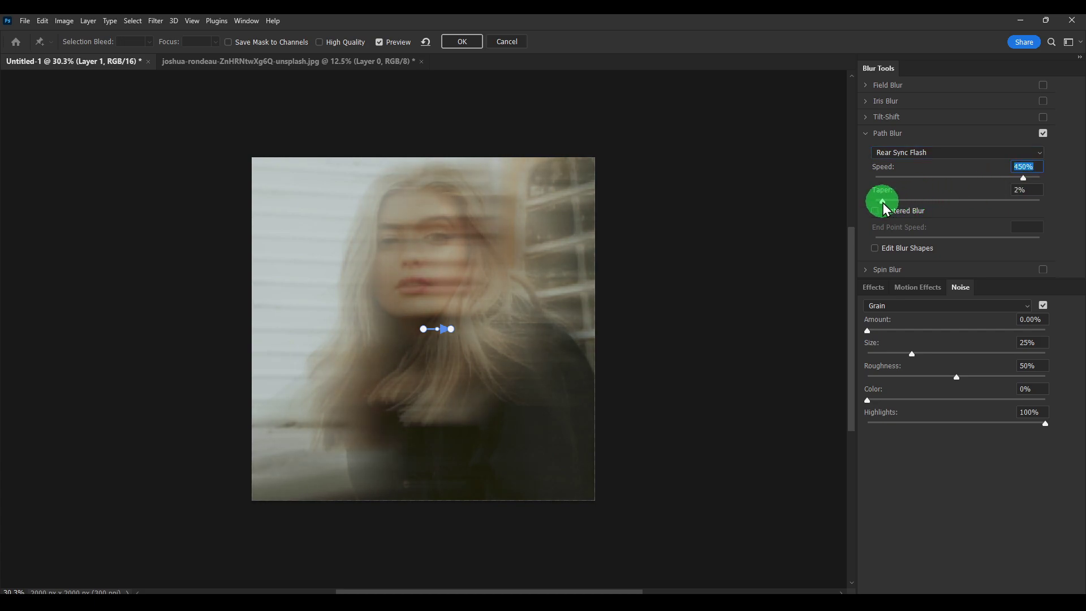
pyautogui.moveTo(879, 202); pyautogui.dragTo(877, 202)
# Set the Strobe Strength to 10% and raise the Path Blur speed to 500%
pyautogui.click(915, 294)
pyautogui.click(872, 289)
pyautogui.click(965, 287)
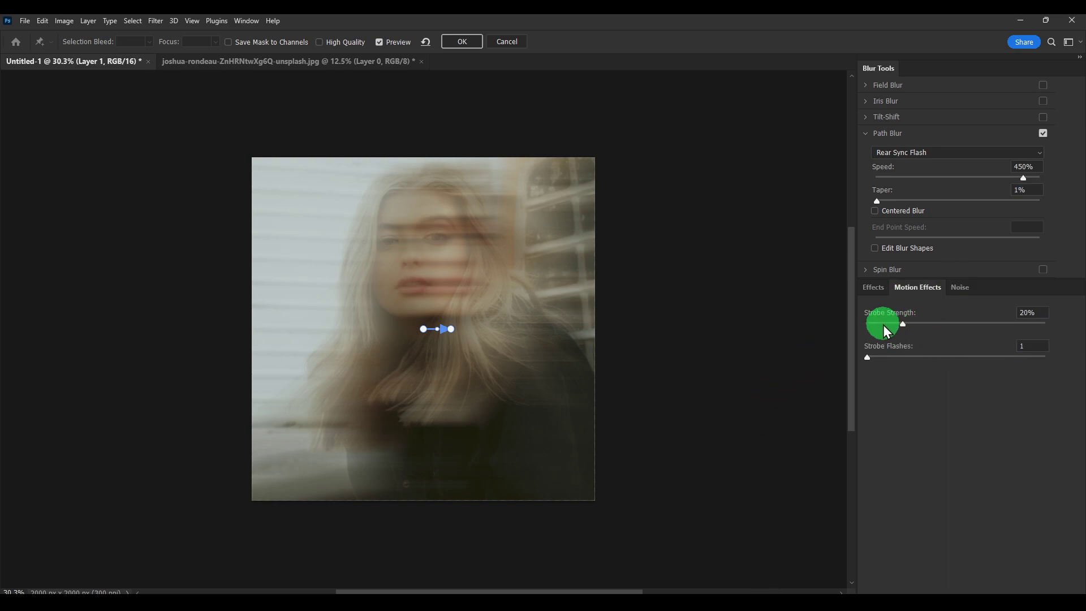
pyautogui.moveTo(883, 325); pyautogui.dragTo(885, 327)
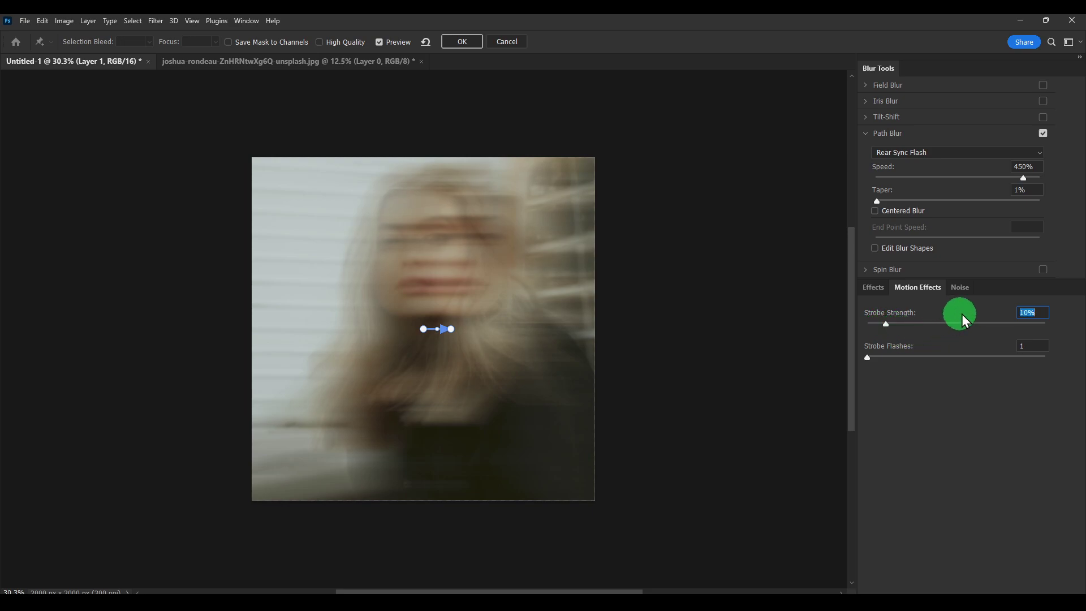
pyautogui.click(1041, 179)
# Reshape the blur path into a longer, nearly vertical line running from the woman's face down to just below her neck
pyautogui.click(422, 328)
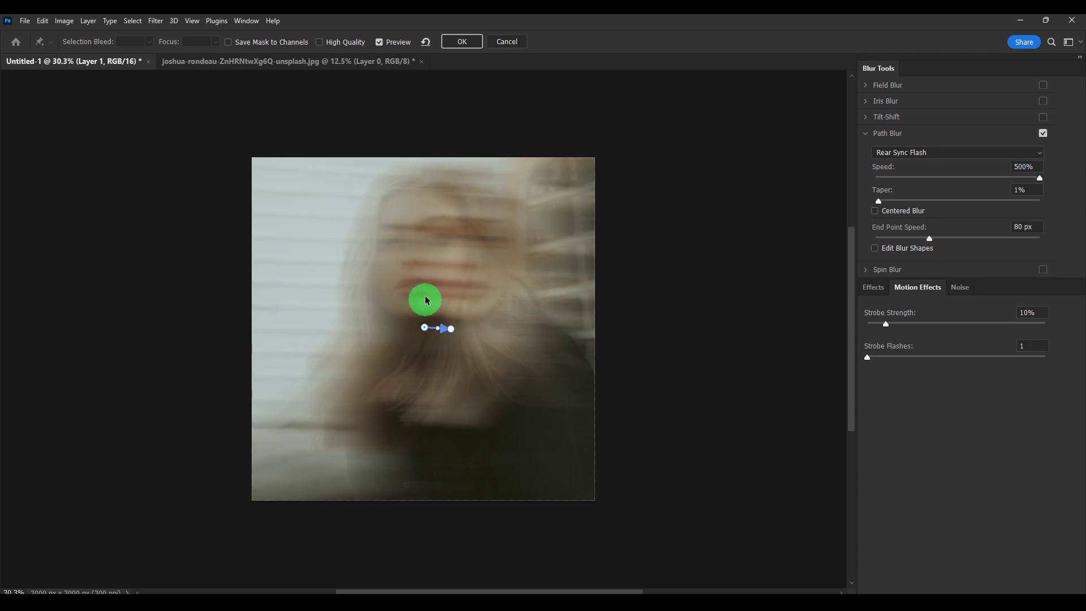
pyautogui.moveTo(427, 301); pyautogui.dragTo(453, 222)
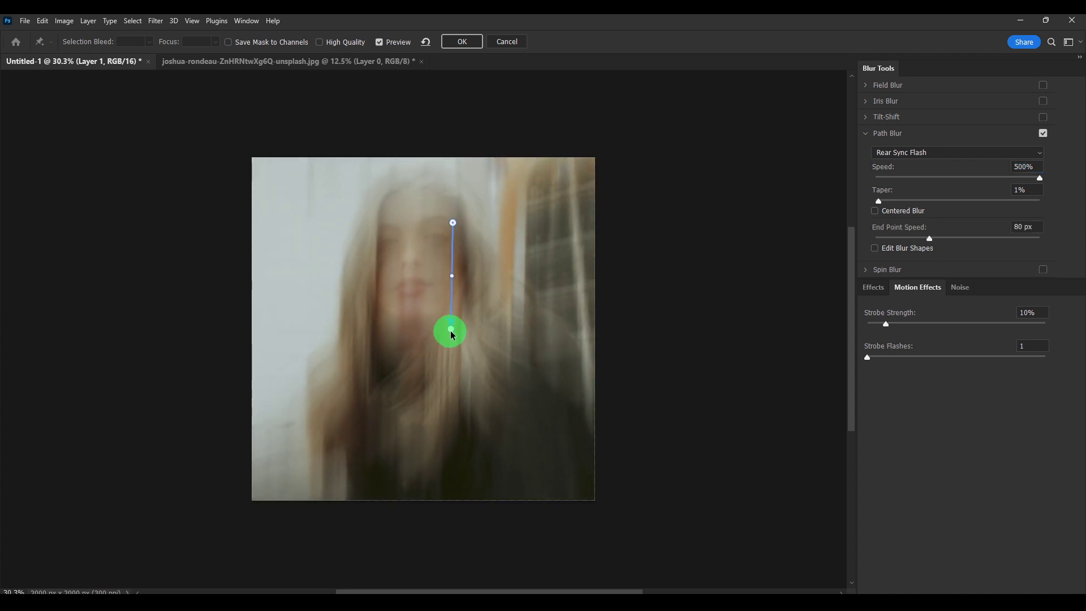
pyautogui.moveTo(451, 331); pyautogui.dragTo(428, 368)
pyautogui.click(452, 223)
pyautogui.moveTo(448, 226); pyautogui.dragTo(429, 252)
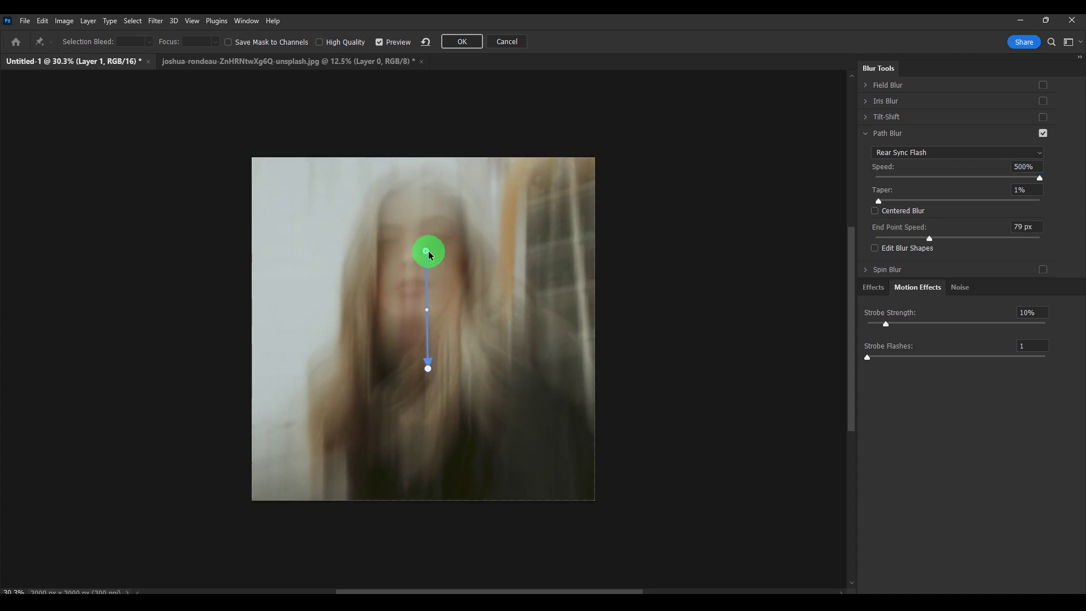
pyautogui.click(154, 20)
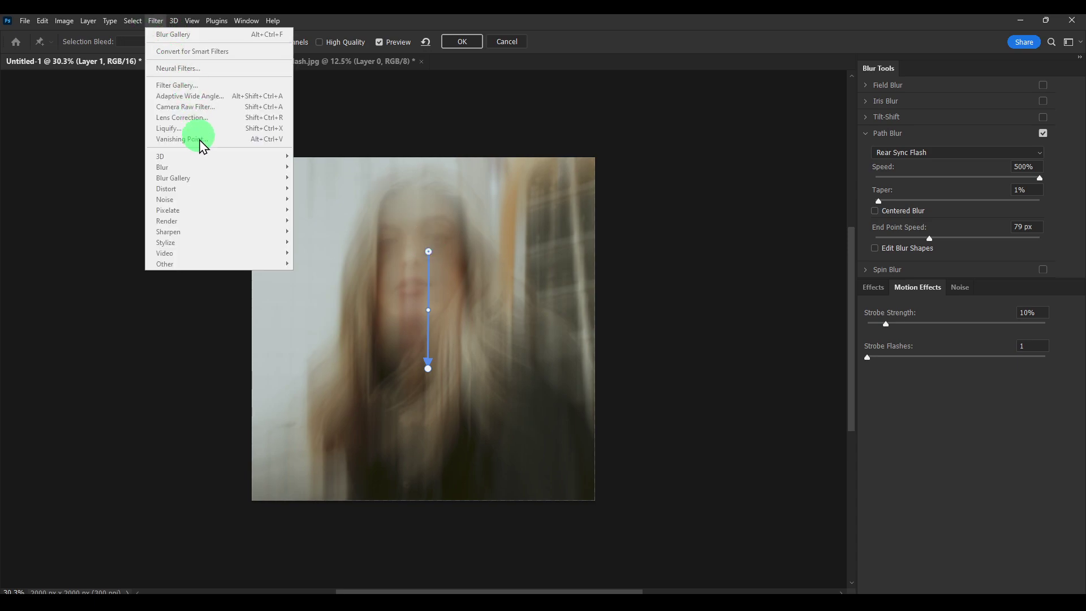
pyautogui.click(432, 256)
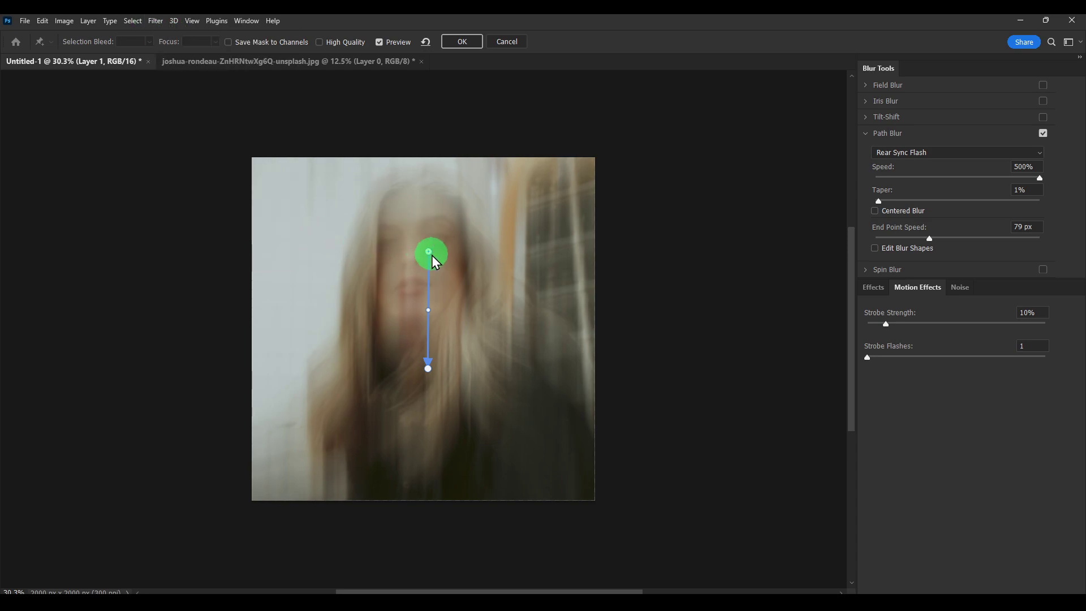
pyautogui.moveTo(427, 253); pyautogui.dragTo(424, 248)
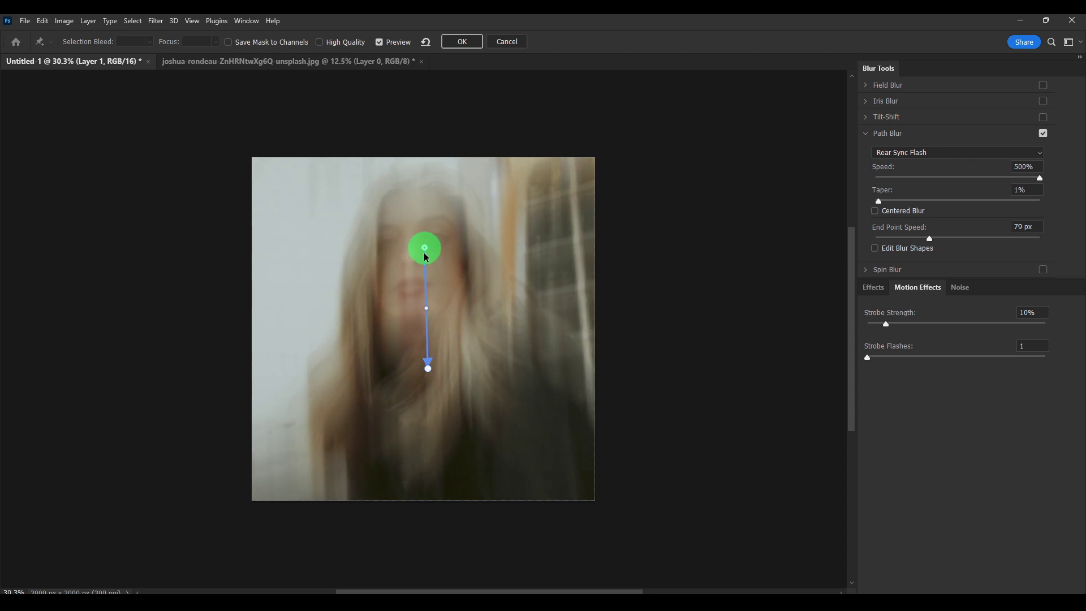
# Lengthen the blur path by moving its start point up to the canvas's top edge and nudging its lower end sideways
pyautogui.moveTo(426, 368)
pyautogui.mouseDown()
pyautogui.moveTo(407, 371)
pyautogui.moveTo(418, 373)
pyautogui.mouseUp()
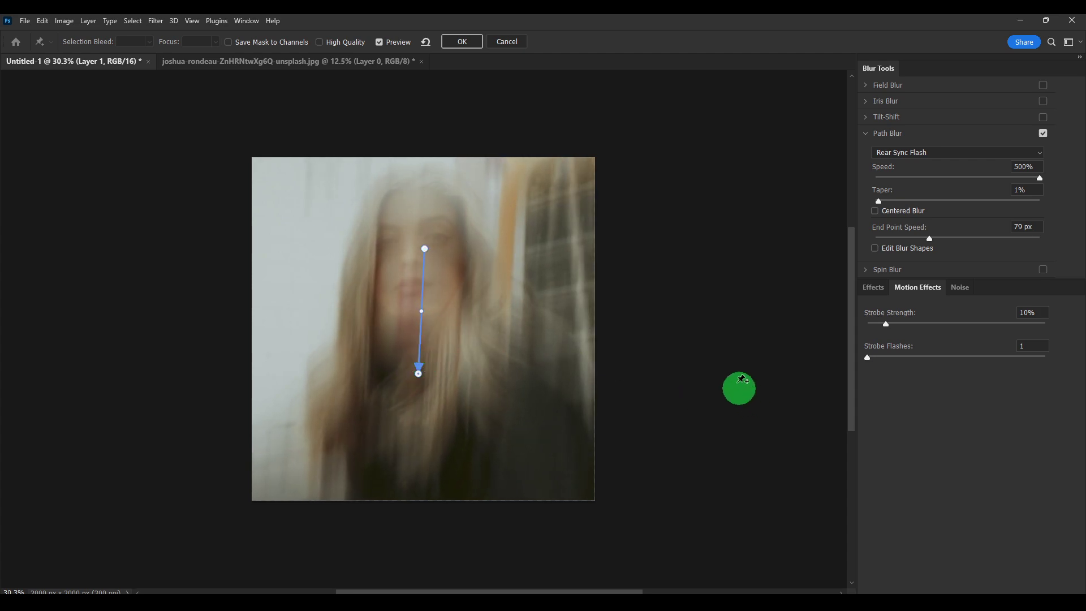
pyautogui.click(665, 406)
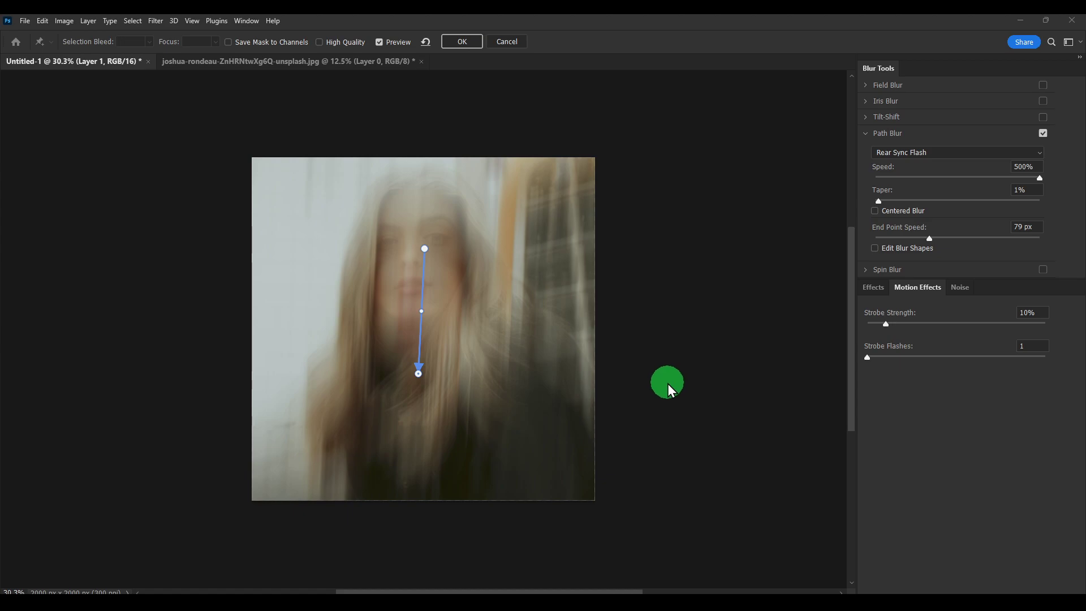
pyautogui.scroll(2, 667, 384)
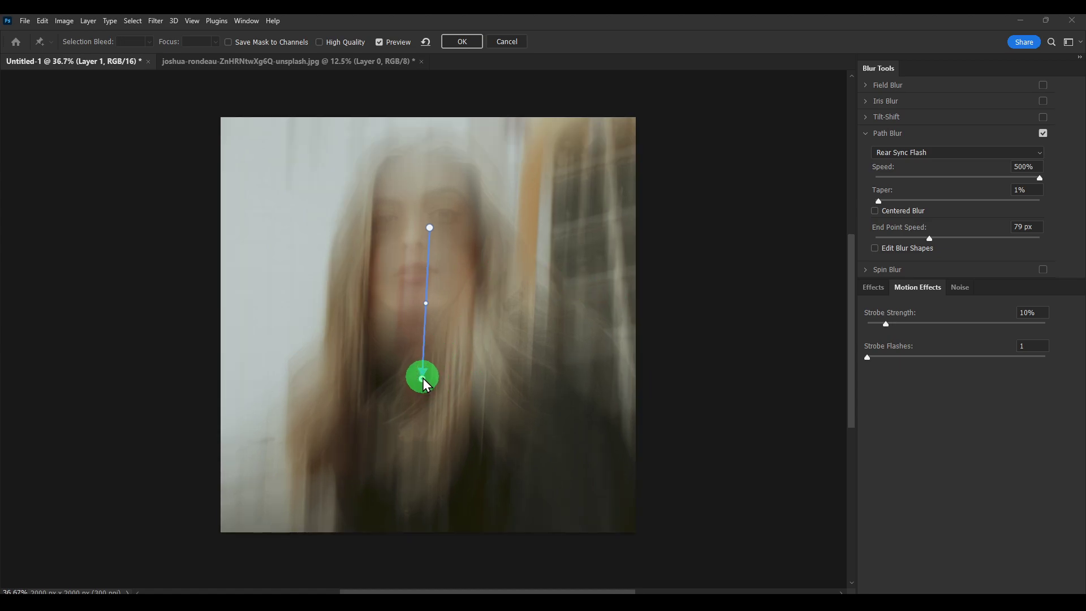
pyautogui.click(434, 267)
pyautogui.moveTo(430, 229); pyautogui.dragTo(424, 128)
# Extend the blur path's end to near the canvas's bottom edge and bend the path into an S-curve with two curve points
pyautogui.click(422, 379)
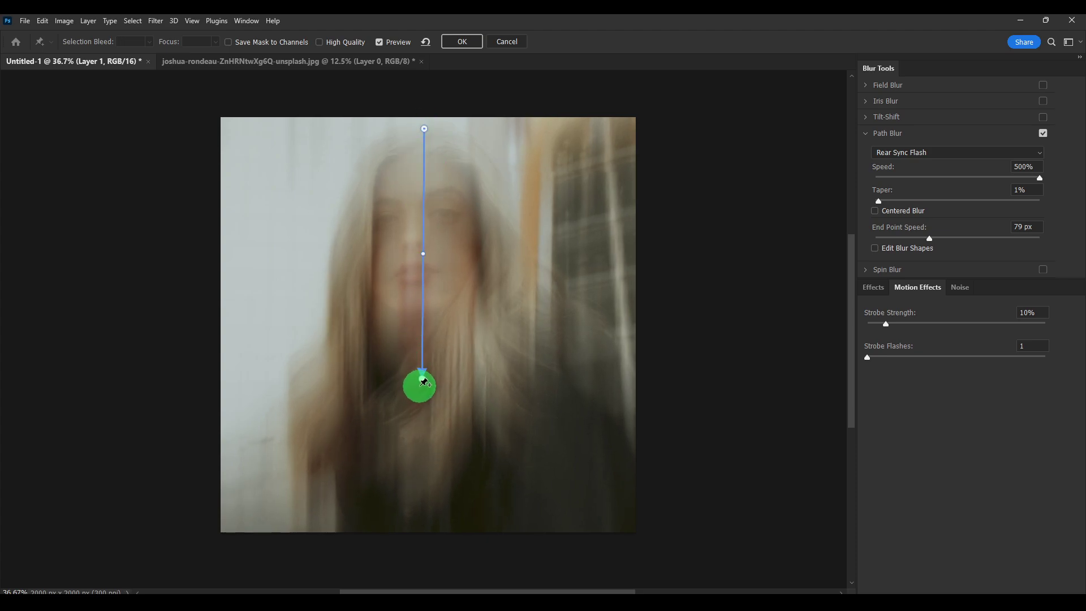
pyautogui.moveTo(422, 385); pyautogui.dragTo(337, 322)
pyautogui.click(417, 401)
pyautogui.click(358, 427)
pyautogui.moveTo(357, 427); pyautogui.dragTo(494, 393)
pyautogui.click(337, 322)
pyautogui.moveTo(338, 321); pyautogui.dragTo(351, 242)
pyautogui.click(495, 393)
pyautogui.moveTo(494, 393); pyautogui.dragTo(454, 397)
pyautogui.click(350, 243)
pyautogui.moveTo(351, 246); pyautogui.dragTo(328, 236)
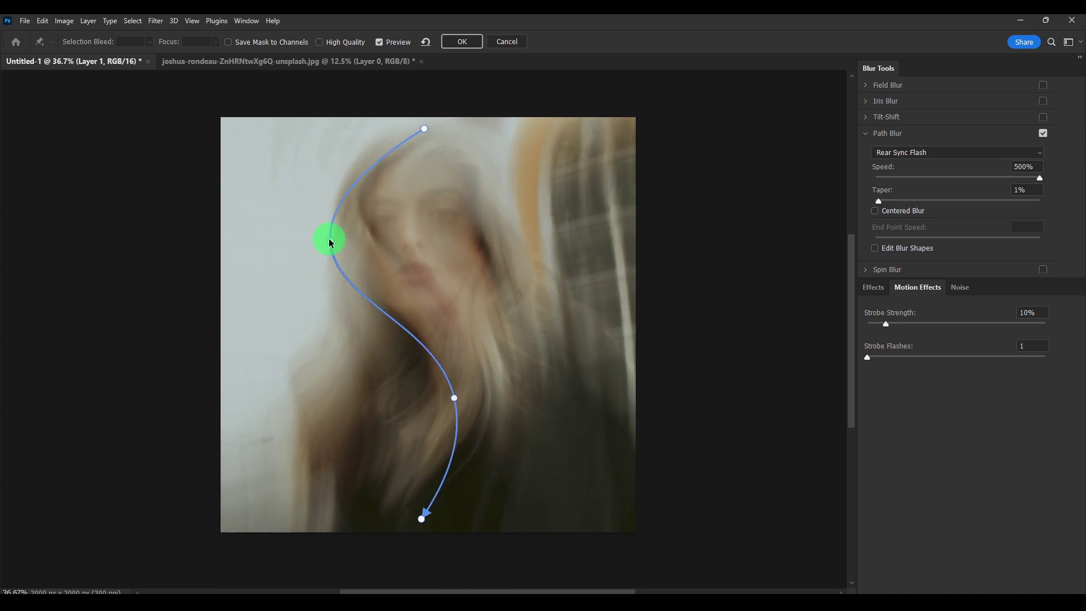
# Refine the S-curve's start and two bend points beside the woman's hair and at her neck, and apply the Path Blur
pyautogui.moveTo(424, 129); pyautogui.dragTo(428, 138)
pyautogui.moveTo(329, 238); pyautogui.dragTo(333, 206)
pyautogui.click(454, 397)
pyautogui.moveTo(455, 400); pyautogui.dragTo(440, 391)
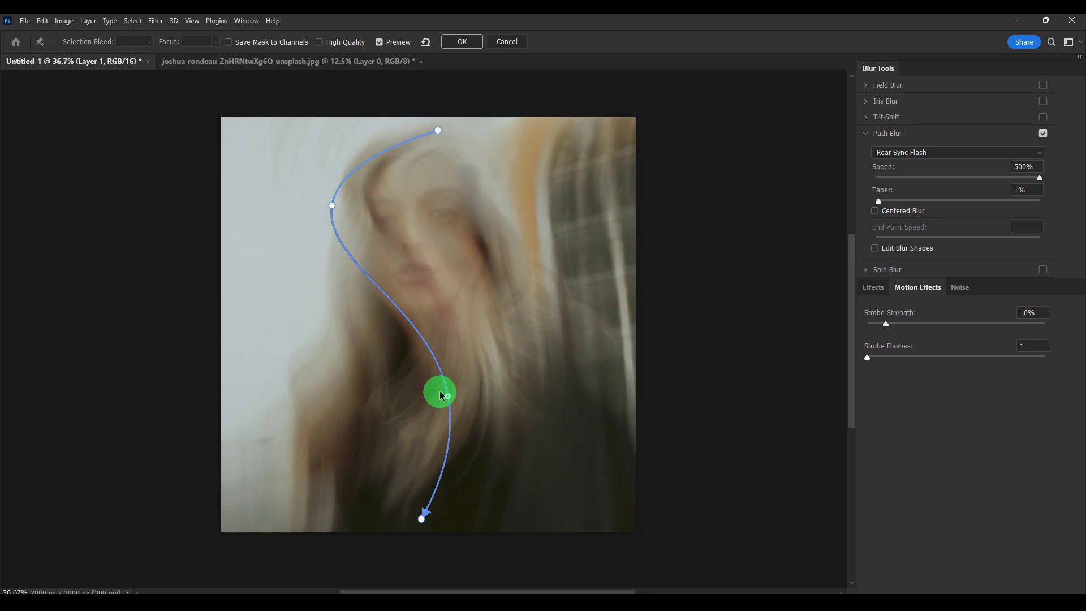
pyautogui.click(333, 204)
pyautogui.moveTo(333, 203); pyautogui.dragTo(327, 252)
pyautogui.click(436, 389)
pyautogui.moveTo(435, 389); pyautogui.dragTo(446, 352)
pyautogui.click(328, 253)
pyautogui.moveTo(330, 254); pyautogui.dragTo(323, 244)
pyautogui.click(444, 353)
pyautogui.moveTo(446, 354); pyautogui.dragTo(421, 374)
pyautogui.click(324, 245)
pyautogui.moveTo(324, 246); pyautogui.dragTo(326, 236)
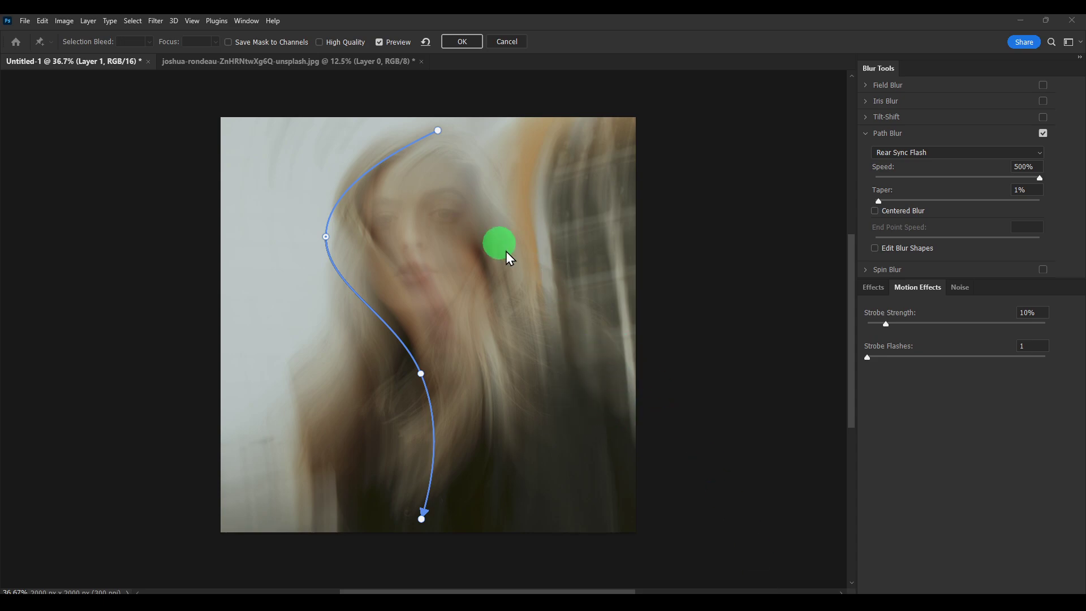
pyautogui.click(463, 41)
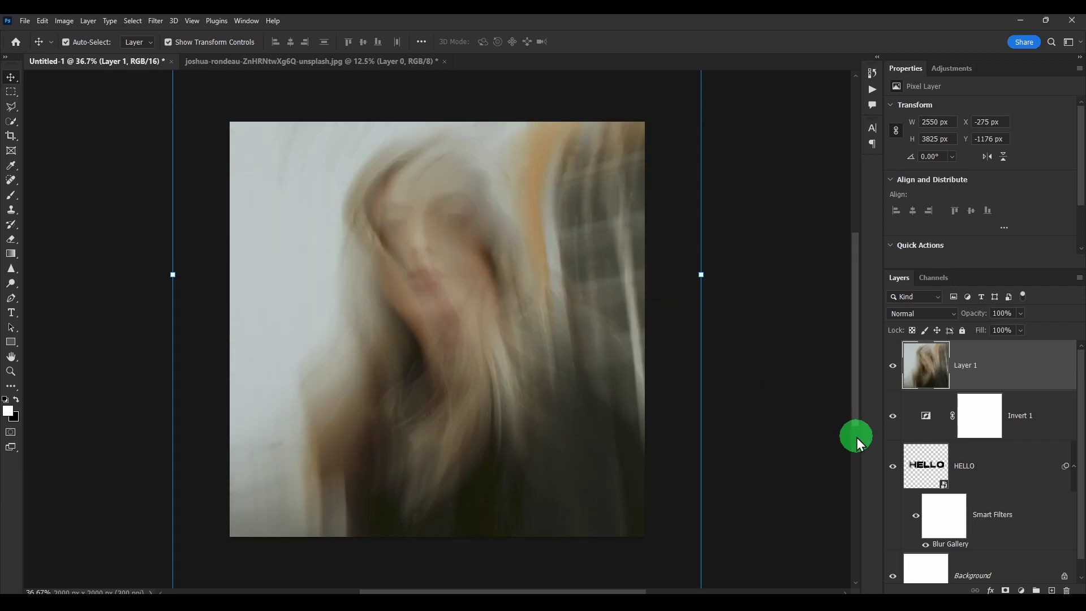
# Apply the Pointillize filter with a minimal cell size to the blurred portrait layer, using a 12.5% preview zoom
pyautogui.click(156, 26)
pyautogui.moveTo(201, 212)
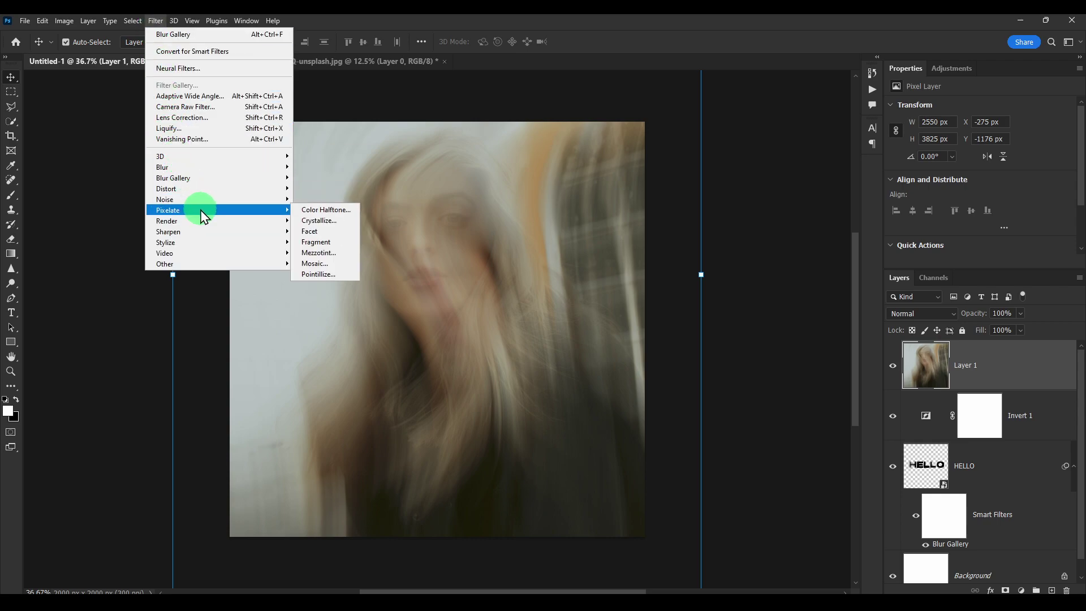
pyautogui.click(327, 275)
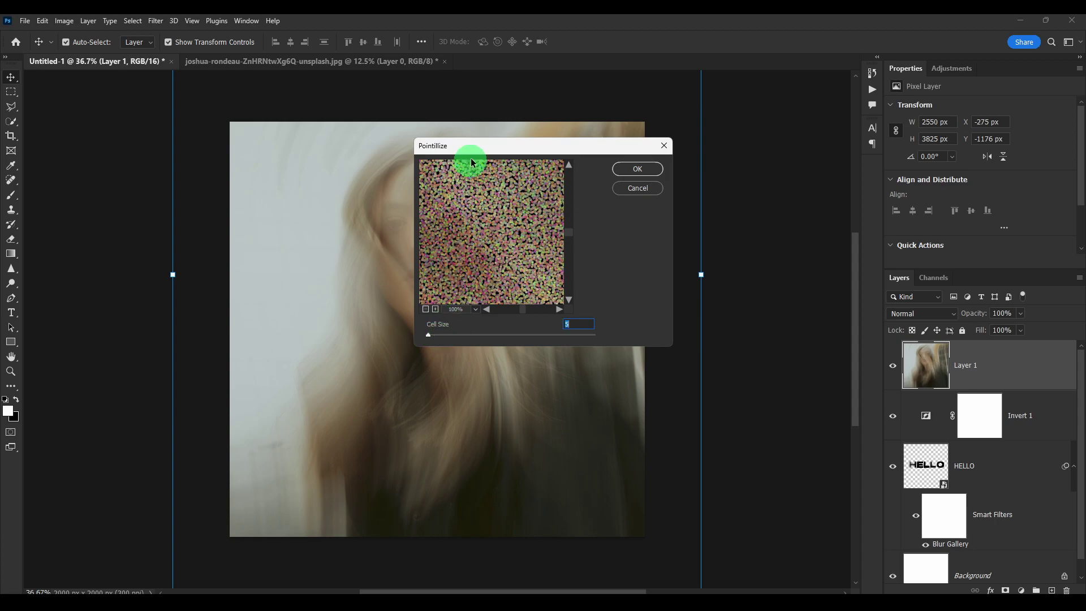
pyautogui.moveTo(465, 148); pyautogui.dragTo(715, 156)
pyautogui.click(714, 318)
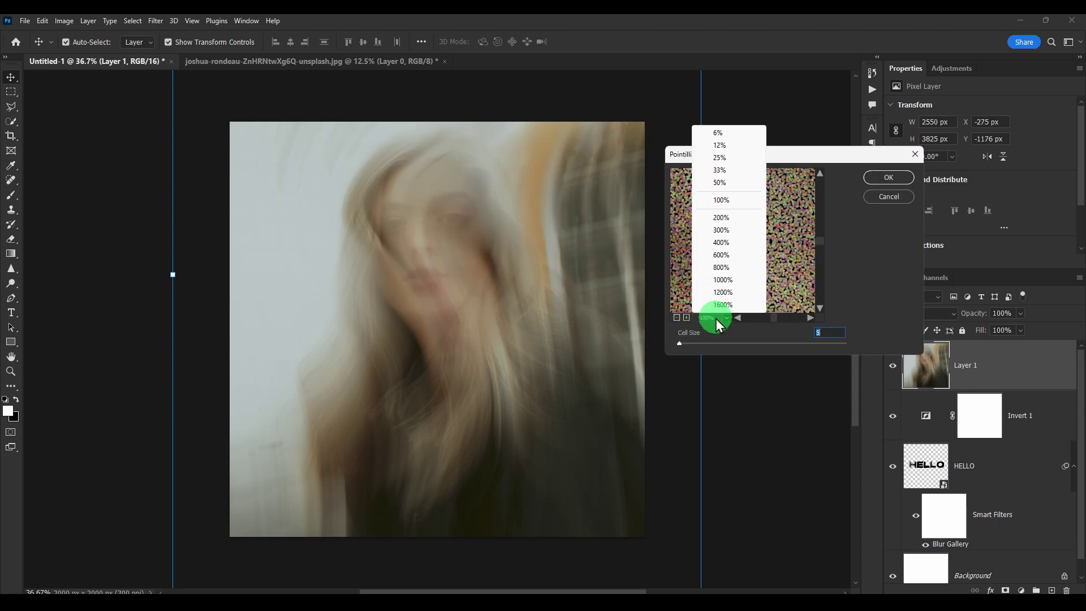
pyautogui.click(723, 143)
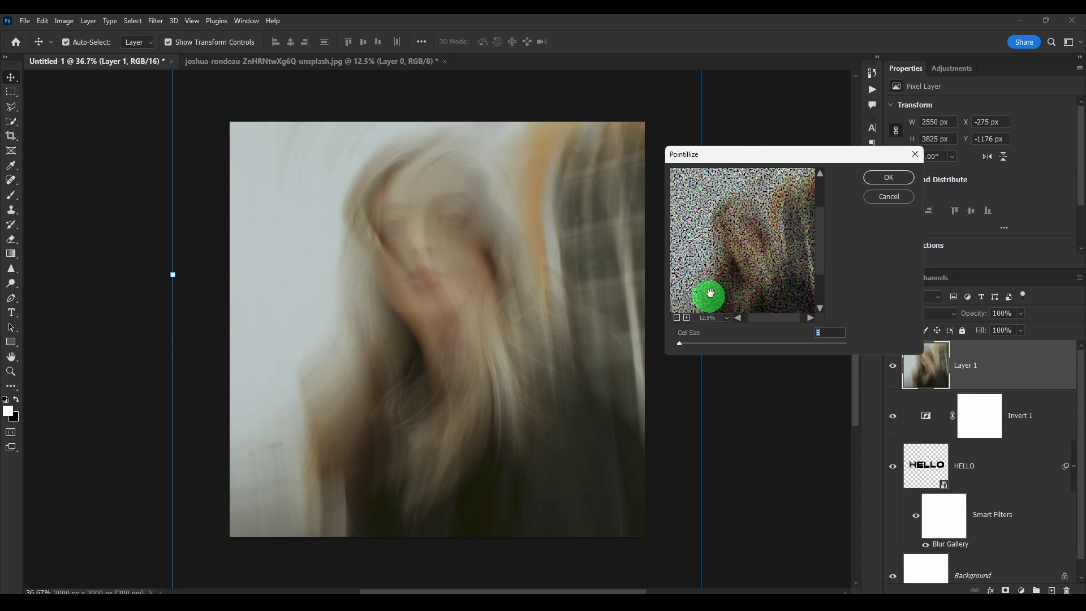
pyautogui.moveTo(688, 342); pyautogui.dragTo(678, 342)
pyautogui.click(879, 177)
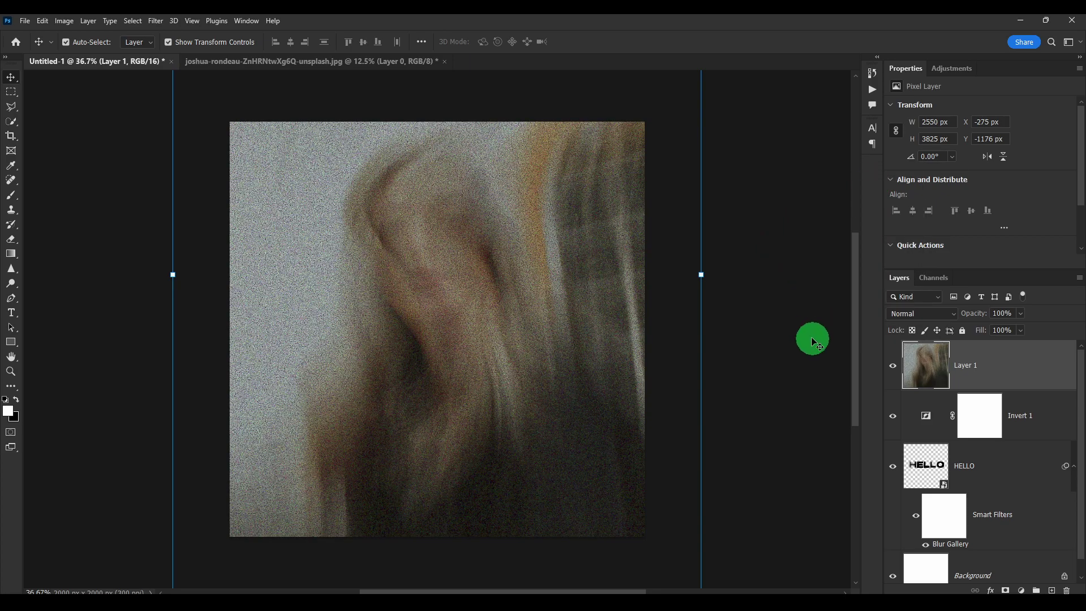
# Add a Gradient Map adjustment above the portrait with the Foreground to Background gradient, Perceptual method and Reverse enabled
pyautogui.click(1020, 591)
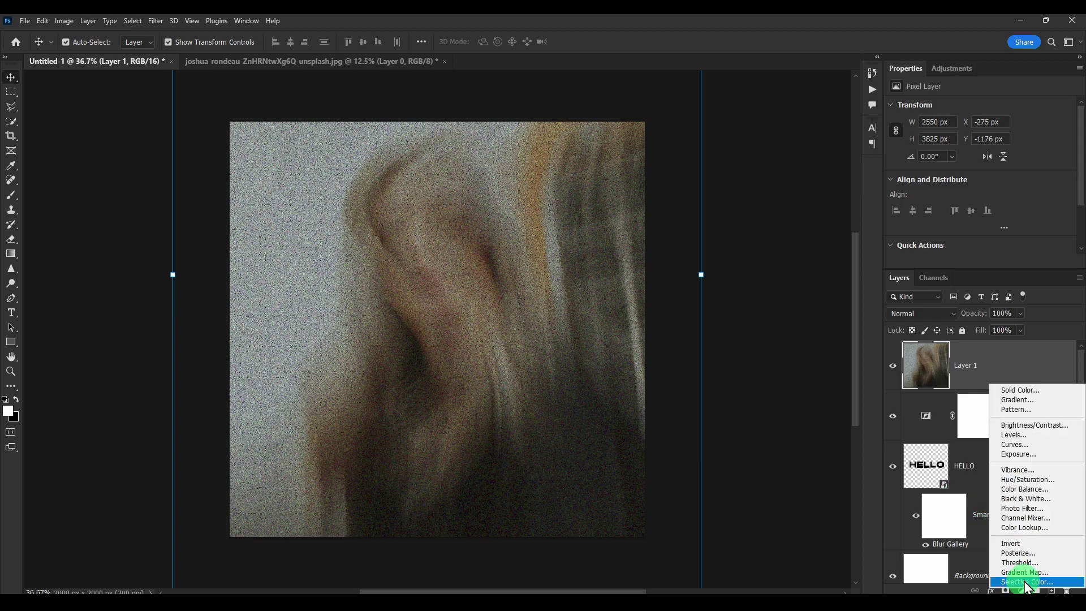
pyautogui.click(1055, 577)
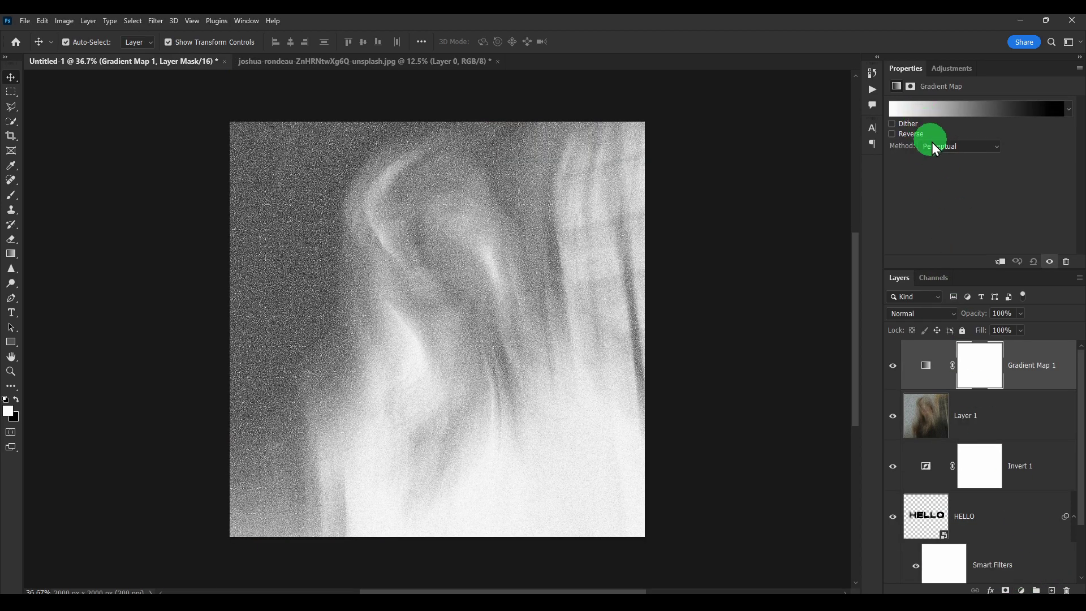
pyautogui.click(939, 147)
pyautogui.click(950, 157)
pyautogui.click(934, 112)
pyautogui.scroll(-5, 735, 243)
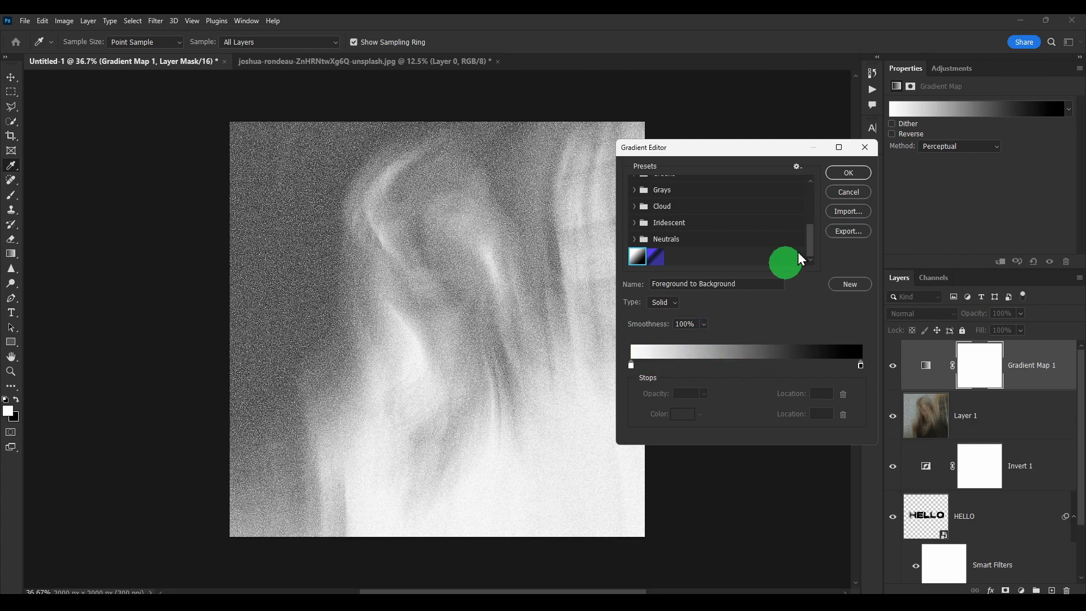
pyautogui.click(848, 173)
pyautogui.click(891, 134)
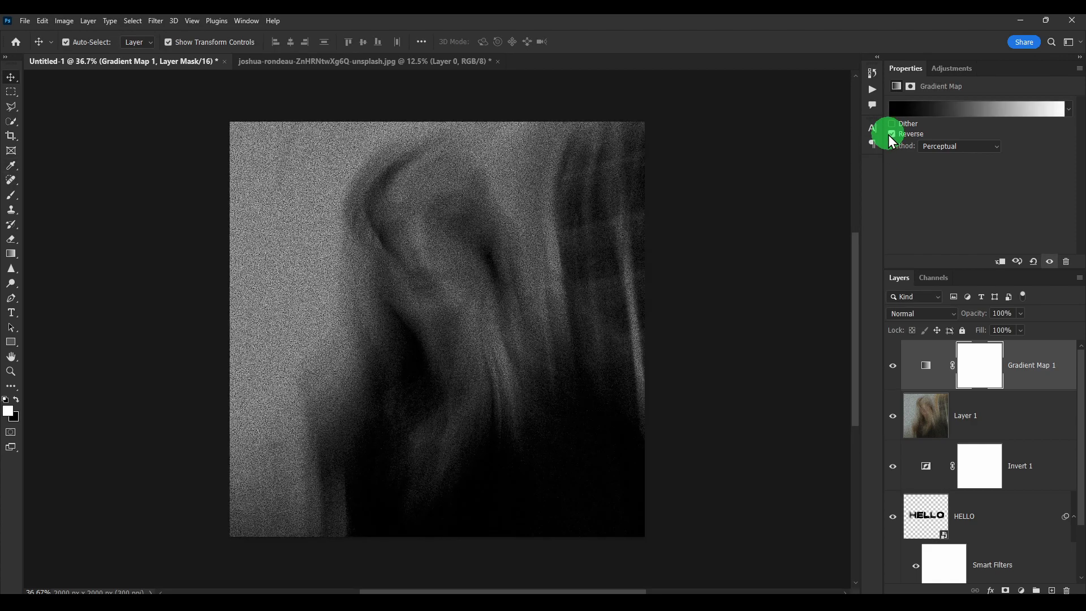
# Move the HELLO layer and the Invert adjustment above the gradient map, and clip Invert to the HELLO layer
pyautogui.scroll(-2, 959, 402)
pyautogui.scroll(2, 960, 402)
pyautogui.scroll(8, 427, 289)
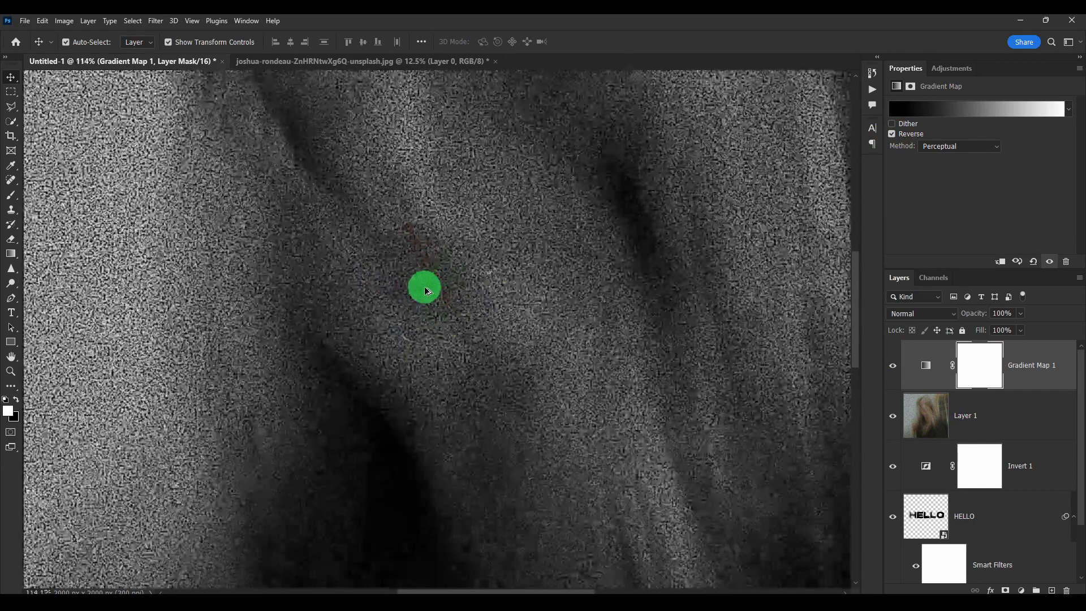
pyautogui.scroll(-3, 427, 289)
pyautogui.scroll(-6, 428, 289)
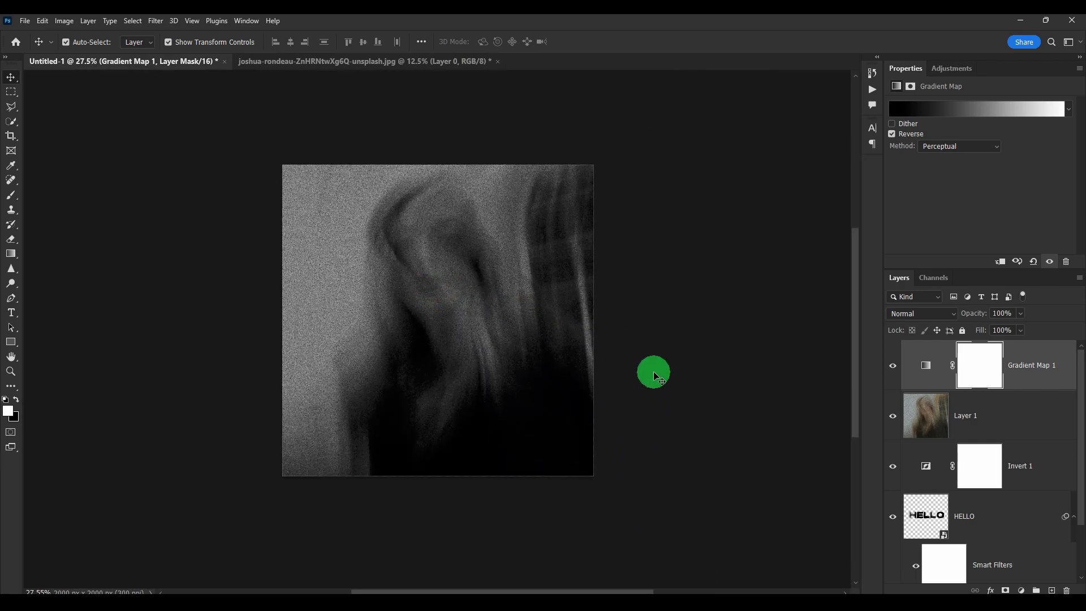
pyautogui.moveTo(922, 514); pyautogui.dragTo(916, 347)
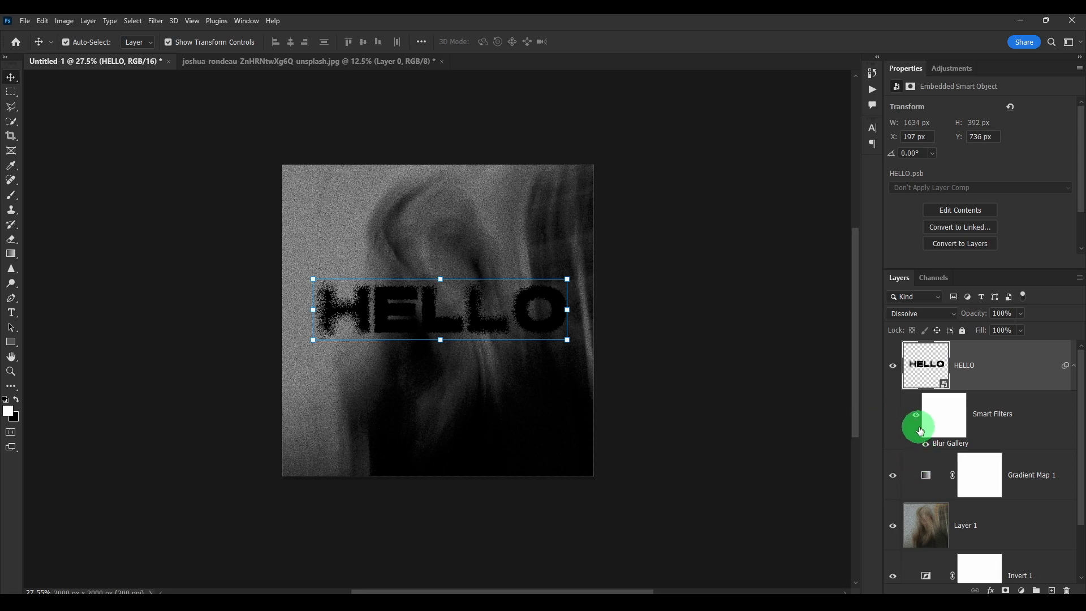
pyautogui.scroll(-2, 933, 438)
pyautogui.moveTo(940, 504); pyautogui.dragTo(966, 329)
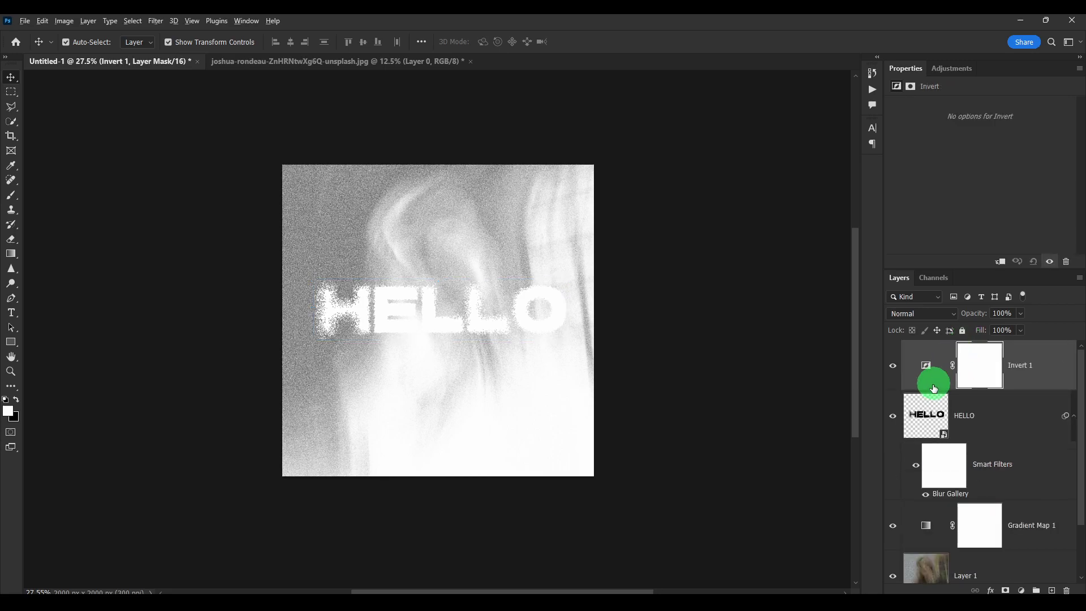
pyautogui.keyDown('alt'); pyautogui.click(929, 387); pyautogui.keyUp('alt')
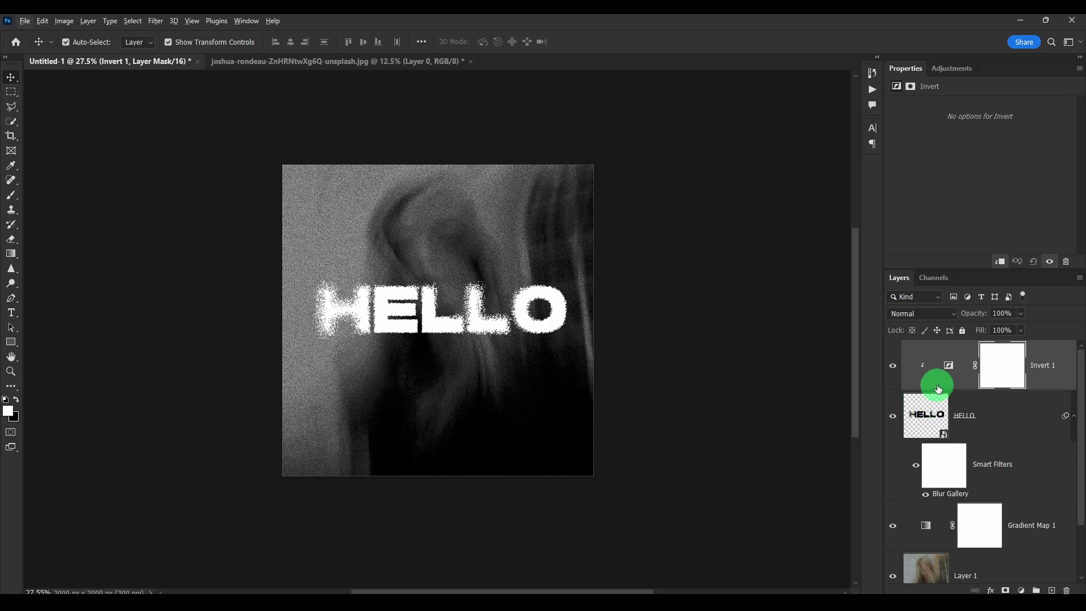
# Set HELLO's Blend If Gray ranges to Current Layer 1/49 and 255, and Underlying Layer 0/102 and 135/255
pyautogui.moveTo(372, 354); pyautogui.dragTo(1041, 421)
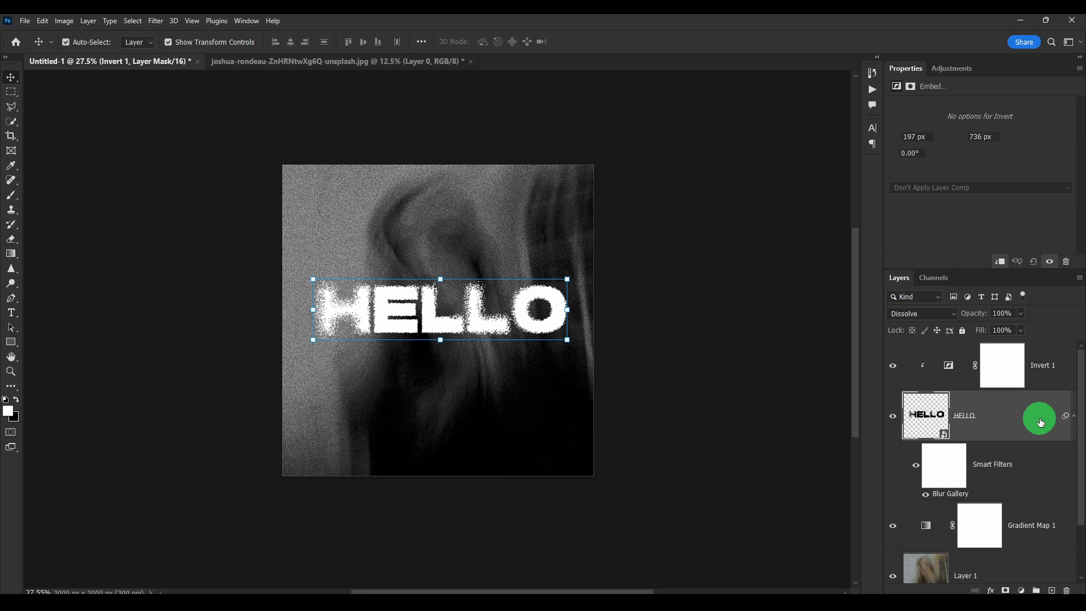
pyautogui.doubleClick(1041, 421)
pyautogui.moveTo(807, 356); pyautogui.dragTo(871, 362)
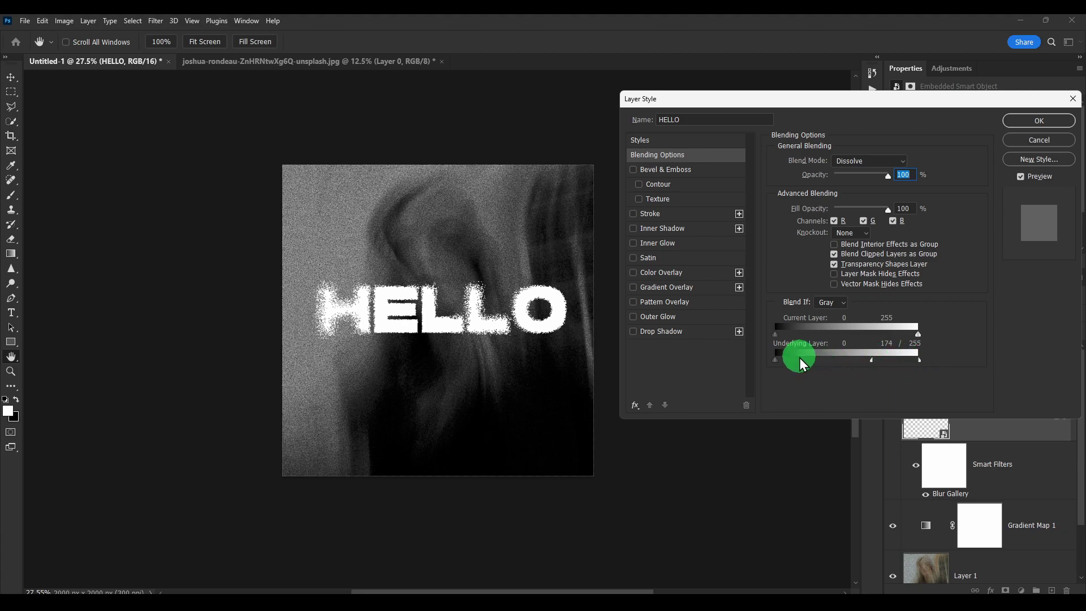
pyautogui.moveTo(777, 368); pyautogui.dragTo(803, 337)
pyautogui.moveTo(917, 334); pyautogui.dragTo(980, 341)
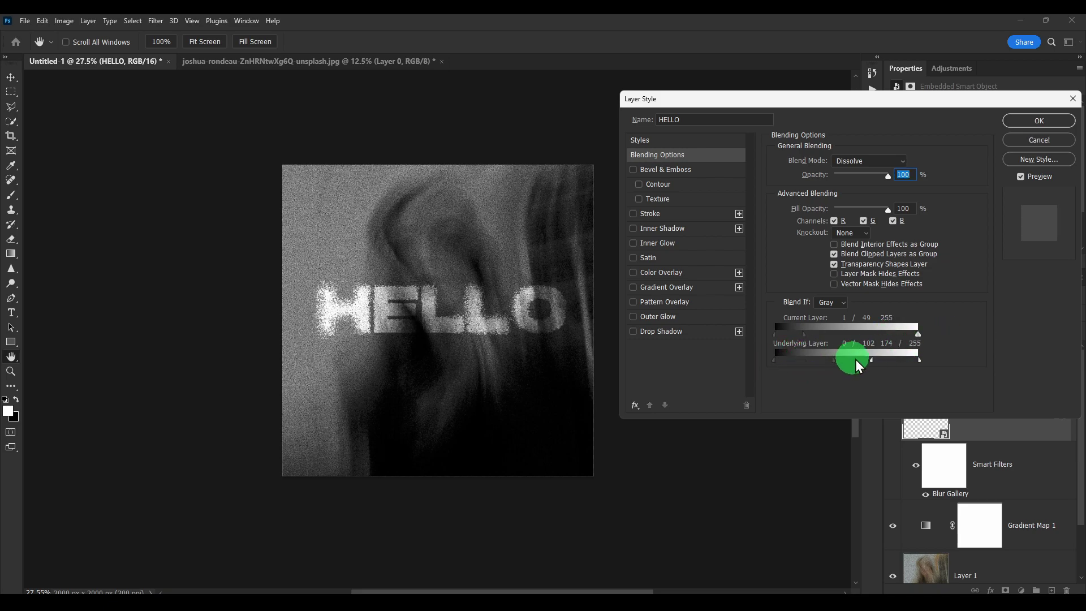
pyautogui.moveTo(873, 366); pyautogui.dragTo(853, 368)
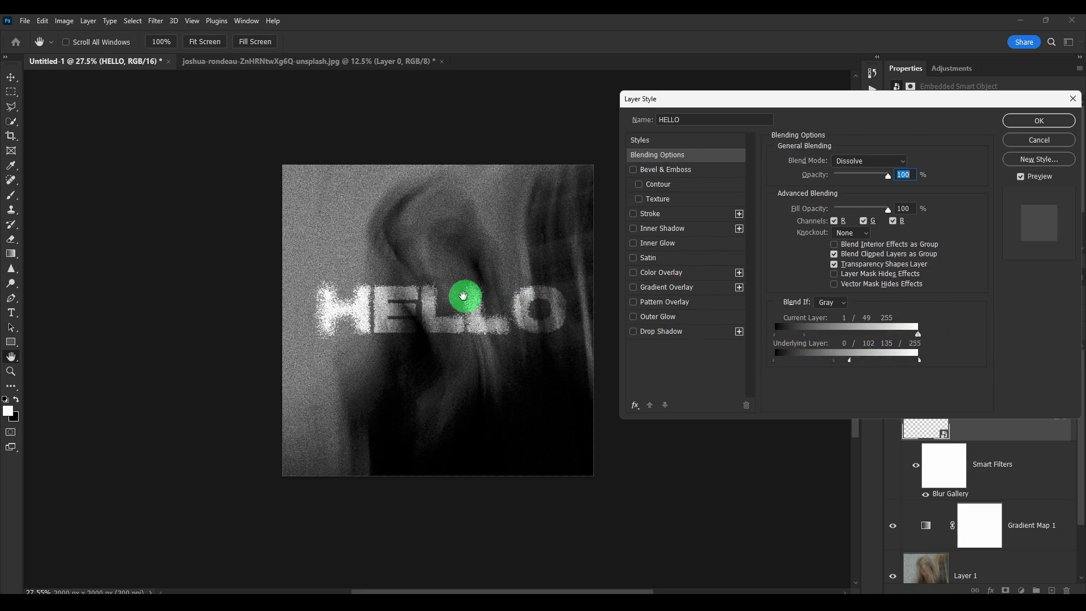
pyautogui.click(1061, 126)
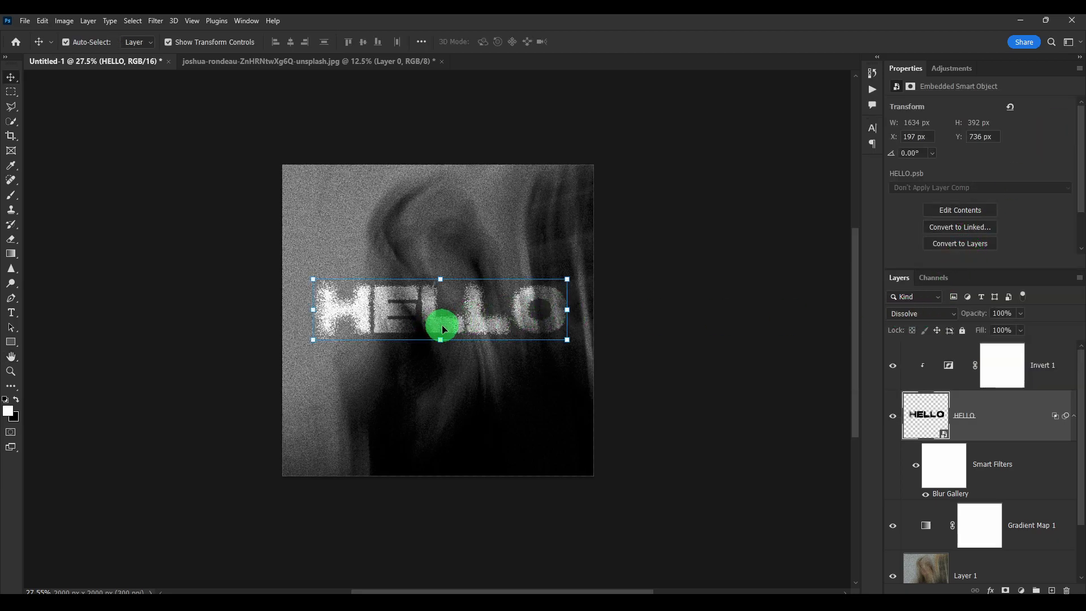
# Deselect the HELLO layer and examine how the grainy text blends into the blurred portrait
pyautogui.scroll(5, 420, 320)
pyautogui.scroll(-5, 527, 325)
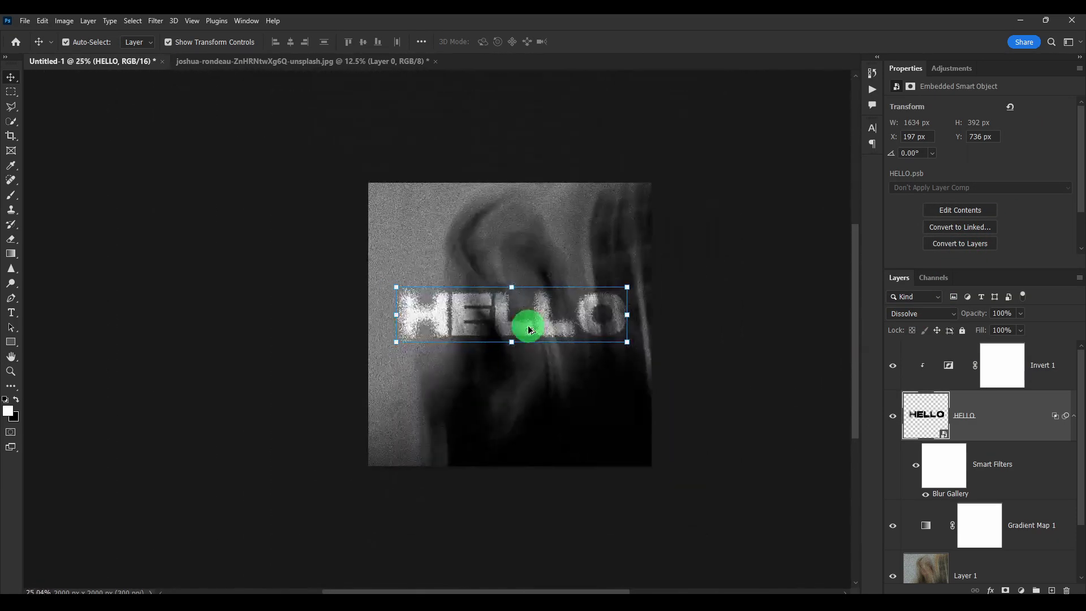
pyautogui.click(692, 314)
pyautogui.scroll(1, 691, 294)
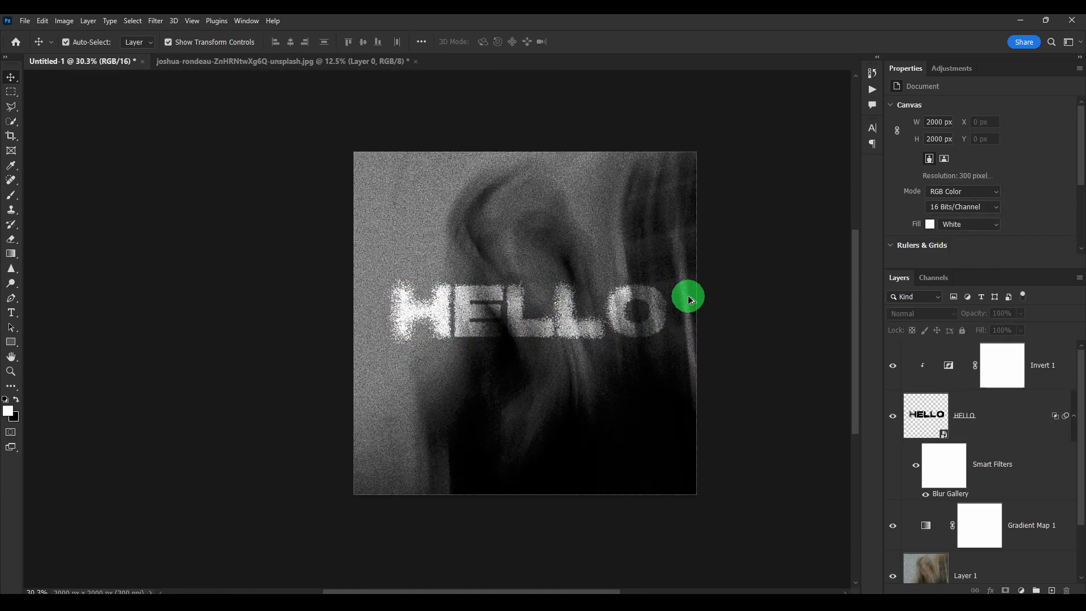
pyautogui.scroll(1, 752, 295)
pyautogui.moveTo(571, 303); pyautogui.dragTo(506, 313)
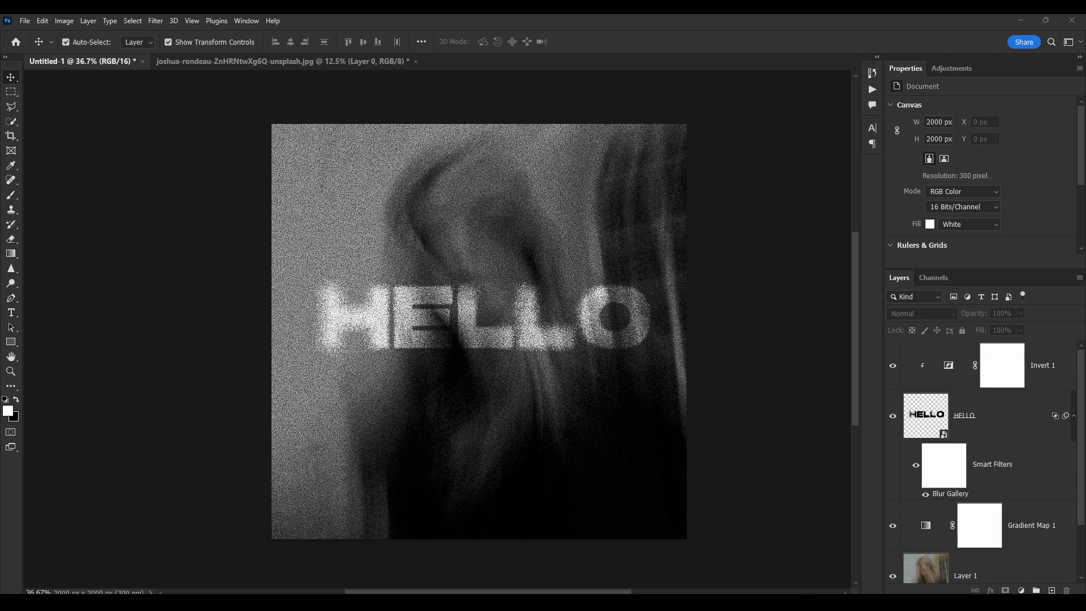
# Copy the original portrait photo into the Untitled-1 composition as the top layer, accept the bit-depth conversion and position it over the canvas
pyautogui.hotkey('ctrl', 'Tab')
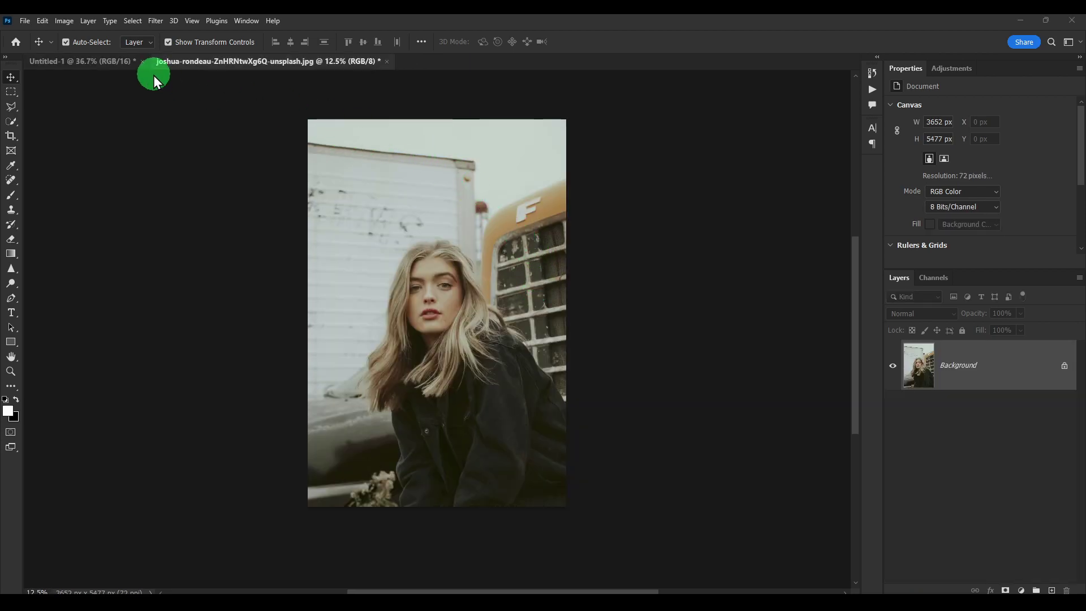
pyautogui.click(116, 64)
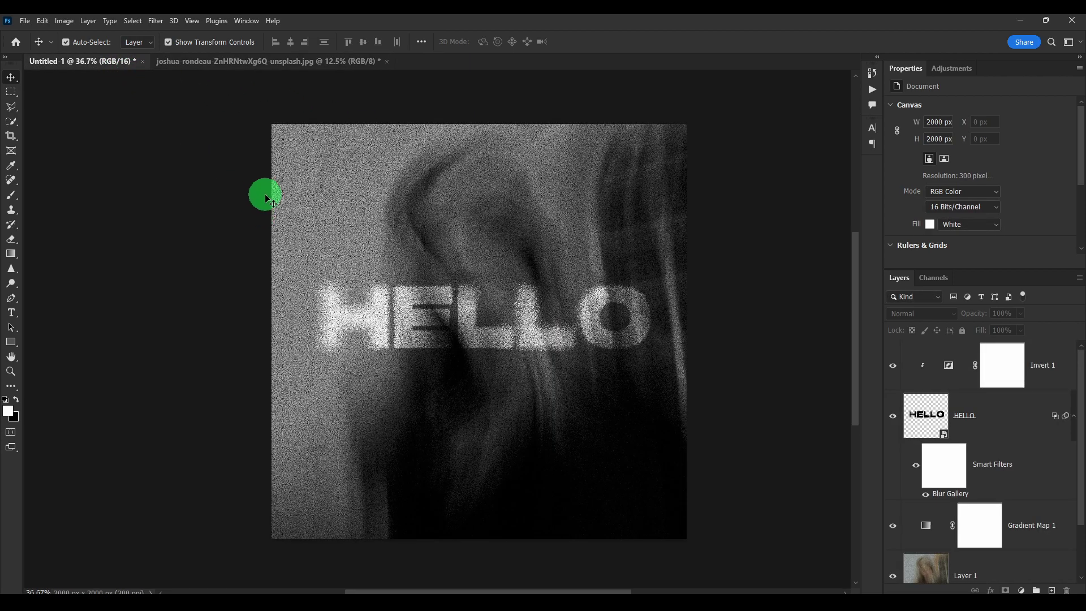
pyautogui.click(215, 60)
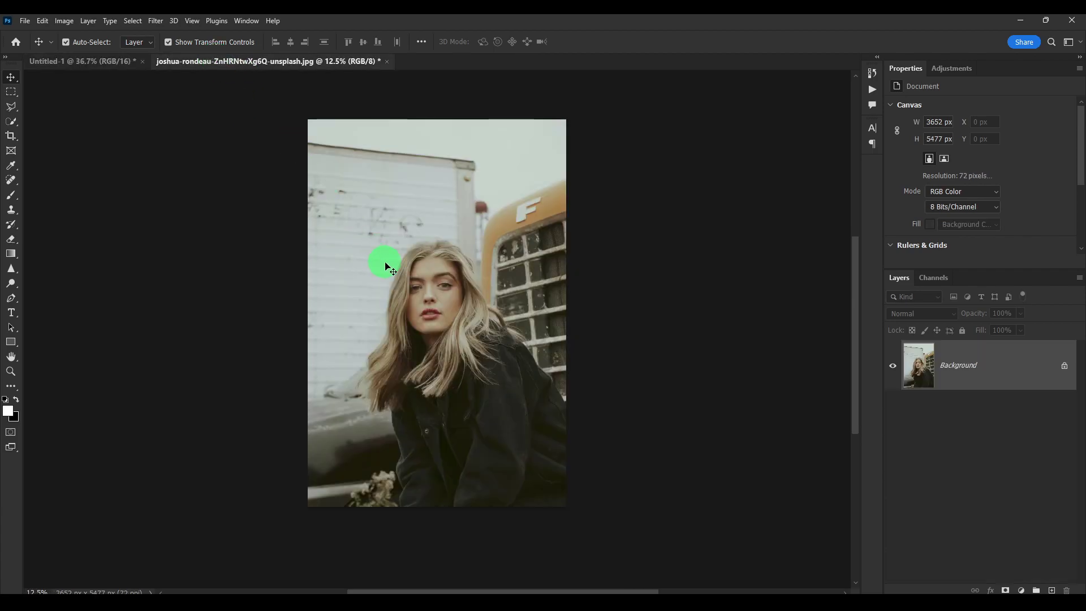
pyautogui.moveTo(79, 97); pyautogui.dragTo(410, 268)
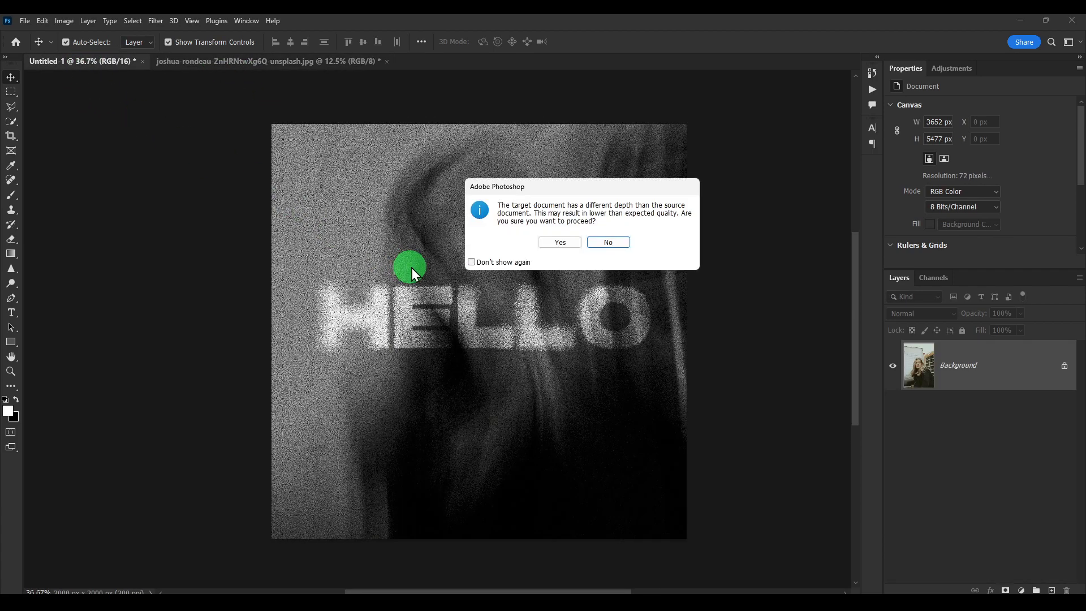
pyautogui.click(560, 242)
pyautogui.moveTo(551, 281); pyautogui.dragTo(578, 317)
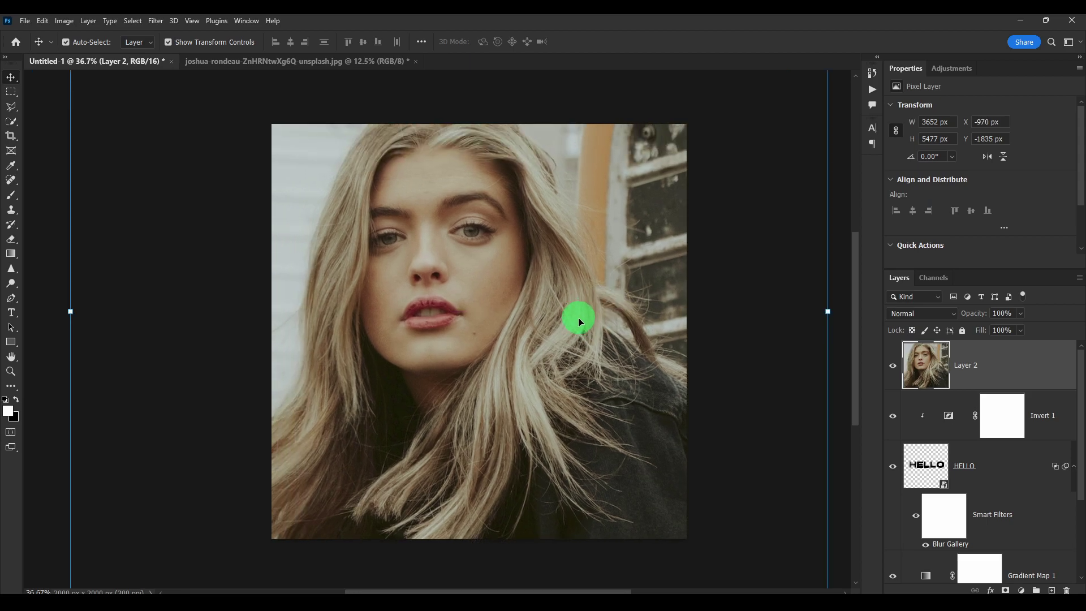
# Undo copying and positioning the portrait in Untitled-1, along with the HELLO layer's last blending change
pyautogui.hscroll(1, 578, 328)
pyautogui.scroll(-2, 578, 329)
pyautogui.hotkey('ctrl', 'z')
pyautogui.hotkey('ctrl', 'z')
pyautogui.hotkey('ctrl', 'z')
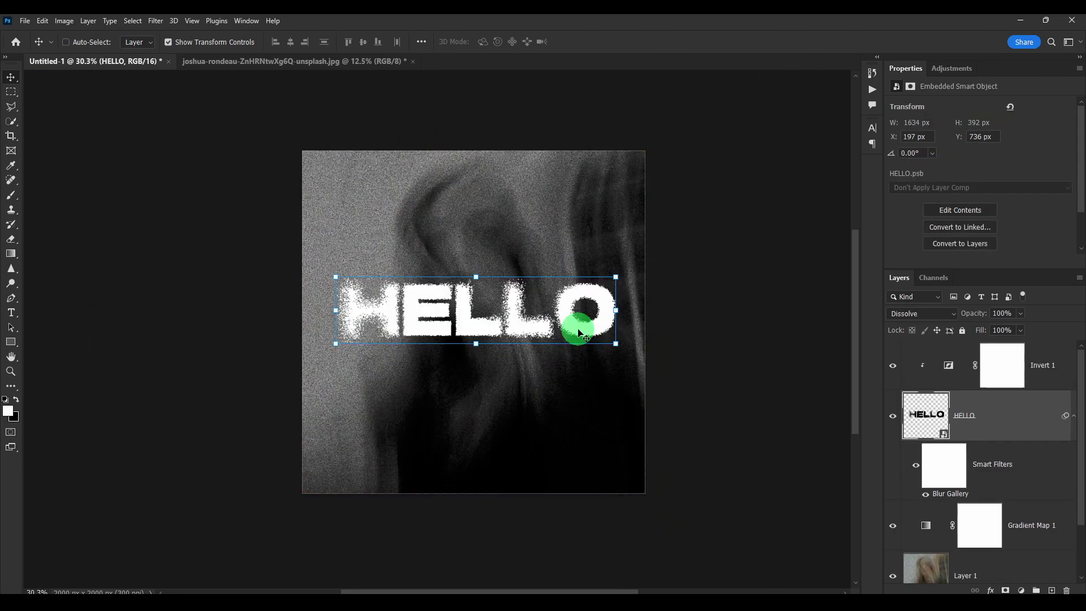
pyautogui.press('ctrl')
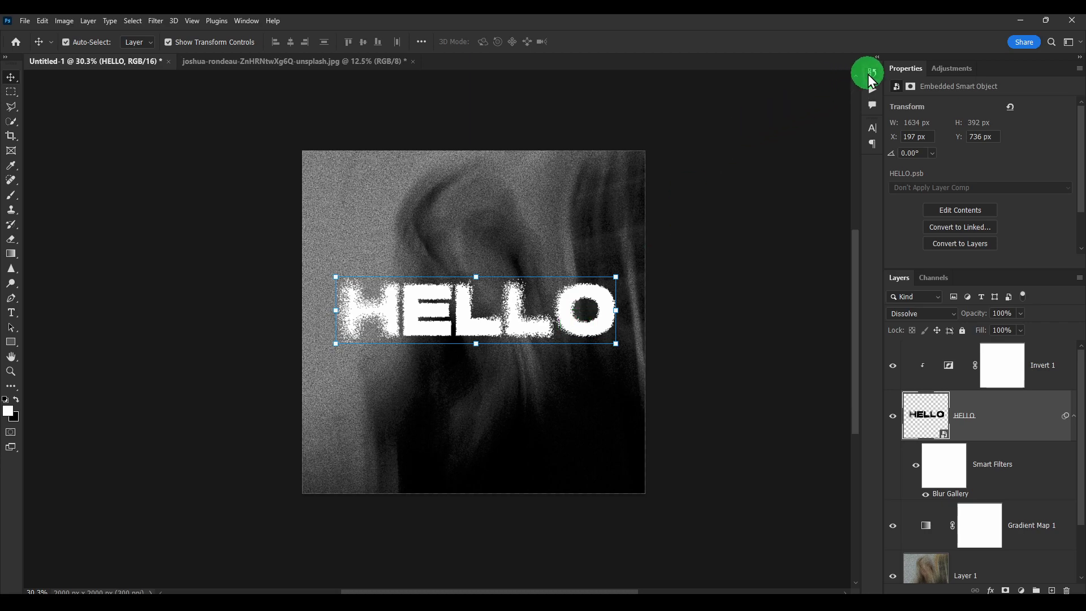
# Step through the document history around the HELLO and Invert edits and restore the Blending Options state
pyautogui.click(871, 79)
pyautogui.click(776, 121)
pyautogui.click(775, 97)
pyautogui.click(780, 110)
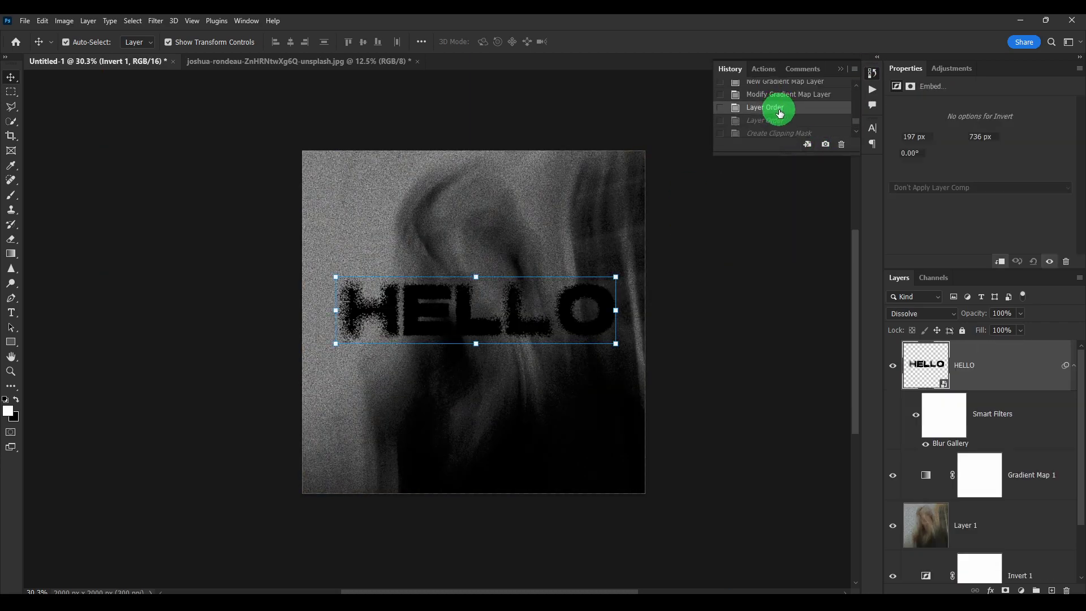
pyautogui.click(775, 122)
pyautogui.click(772, 135)
pyautogui.scroll(-1, 770, 146)
pyautogui.scroll(-1, 771, 124)
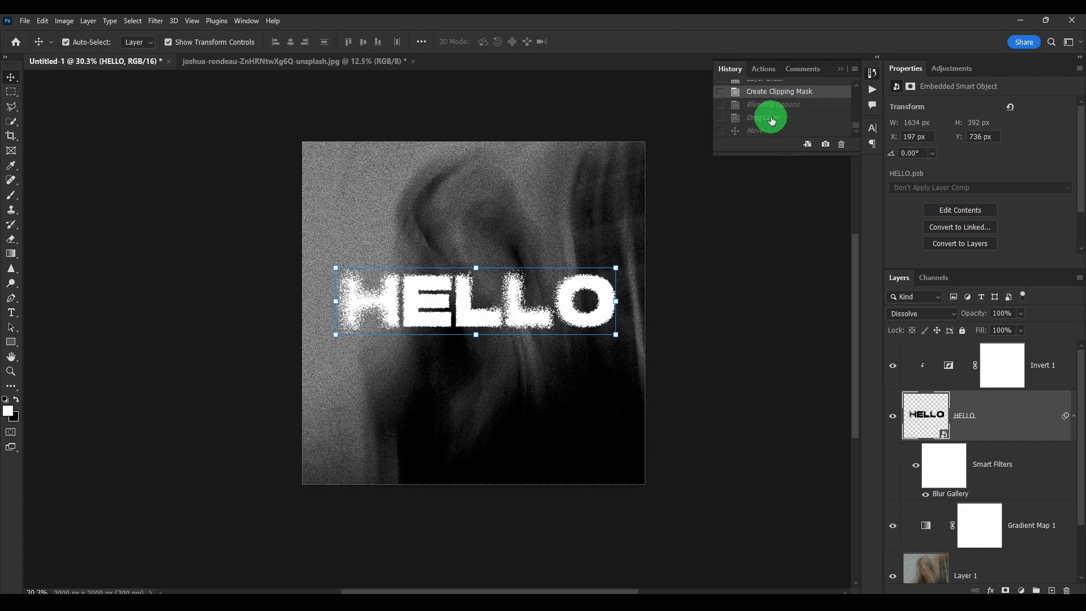
pyautogui.click(770, 118)
pyautogui.click(775, 105)
pyautogui.click(839, 70)
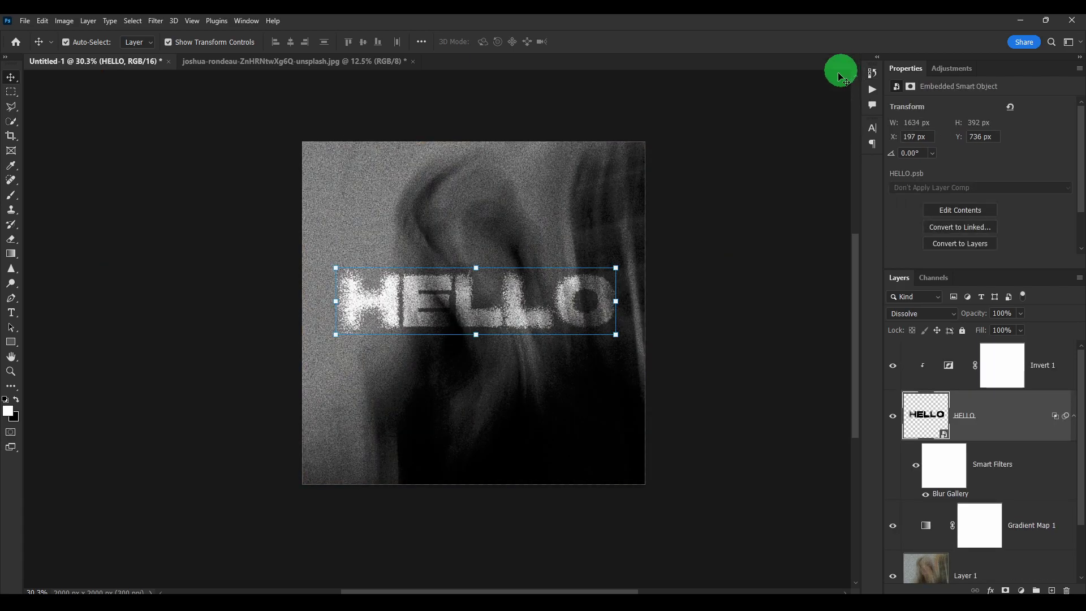
pyautogui.click(409, 224)
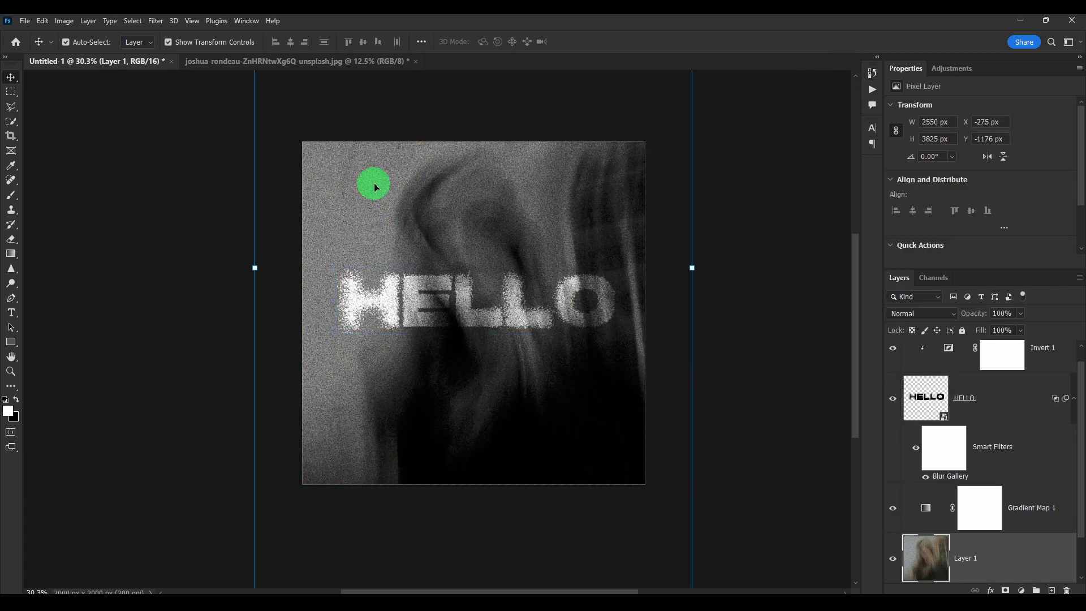
# Switch to the original portrait document and crop its upper and lower parts, leaving about 3588 x 3207 px
pyautogui.click(257, 61)
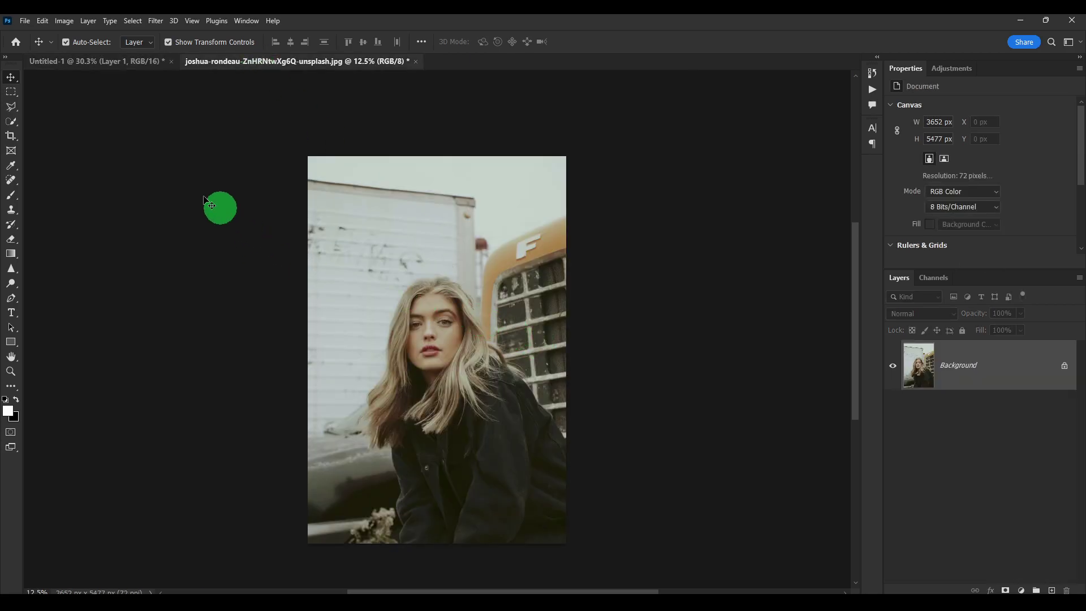
pyautogui.click(10, 136)
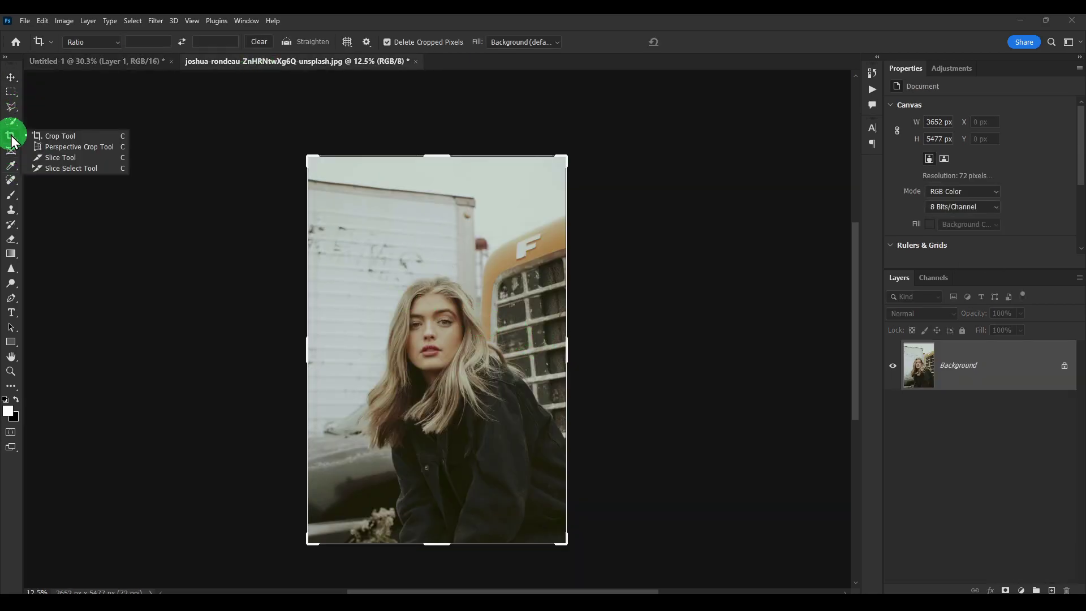
pyautogui.moveTo(309, 160); pyautogui.dragTo(306, 199)
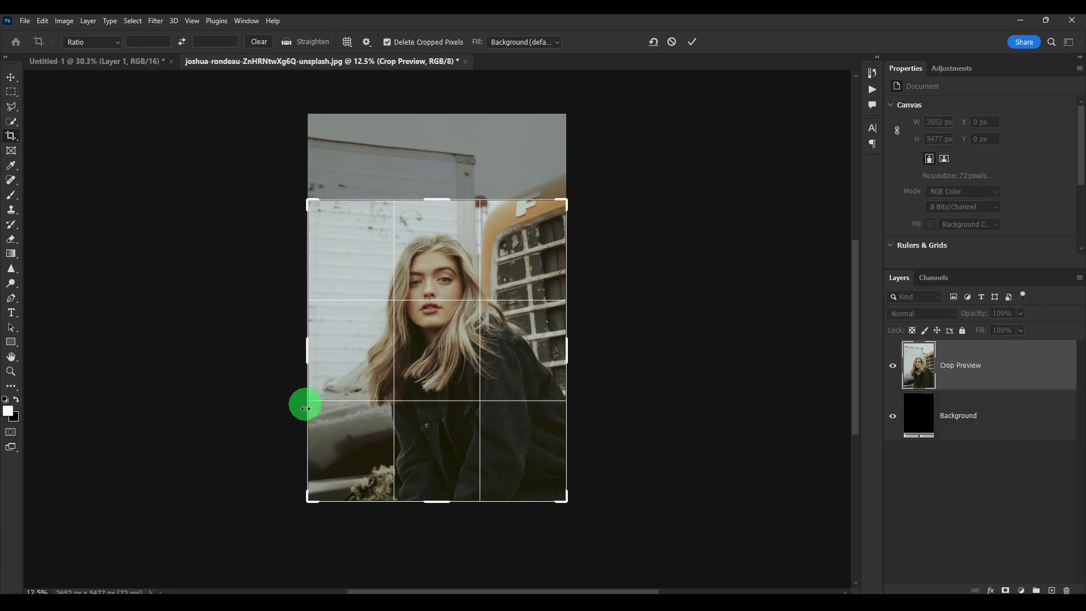
pyautogui.moveTo(300, 502); pyautogui.dragTo(305, 463)
pyautogui.click(16, 82)
pyautogui.click(402, 335)
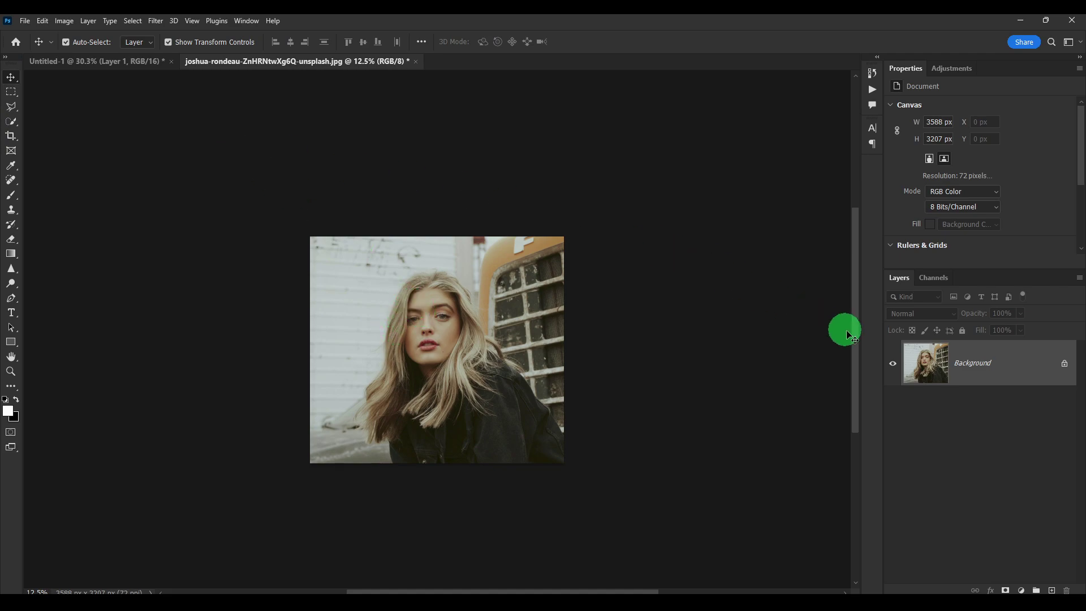
# Convert the cropped portrait's Background to a smart object and apply a Gaussian Blur with a 47-pixel radius
pyautogui.rightClick(923, 359)
pyautogui.click(974, 443)
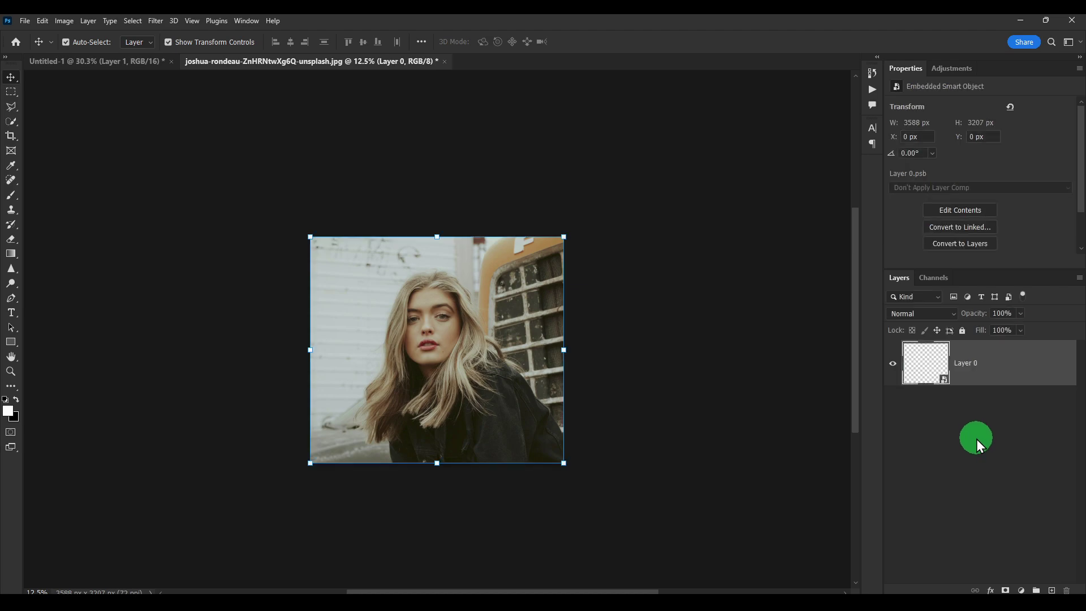
pyautogui.click(156, 23)
pyautogui.moveTo(254, 177)
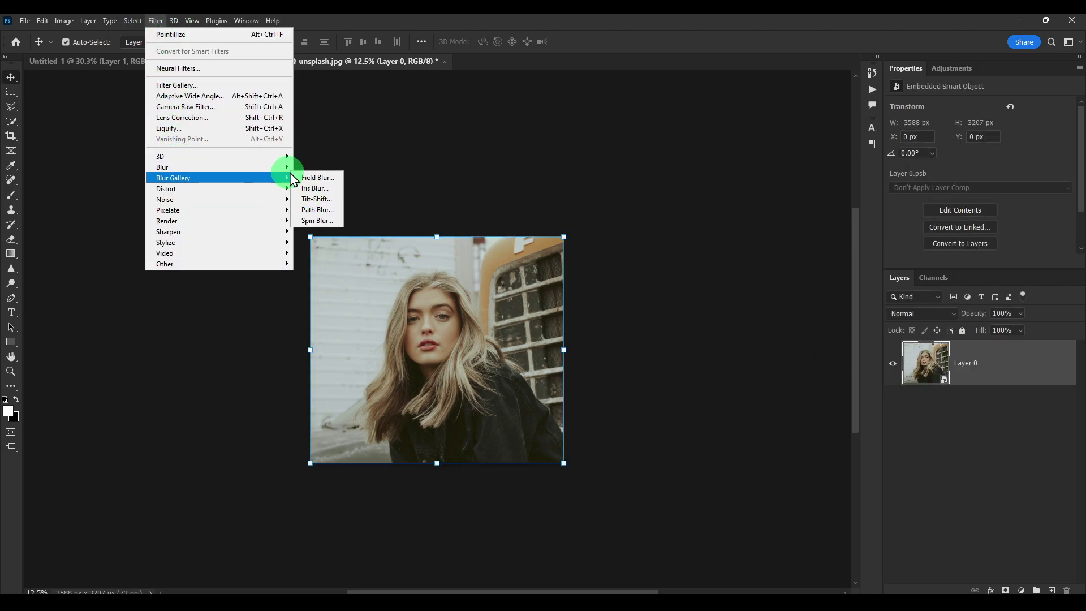
pyautogui.click(333, 210)
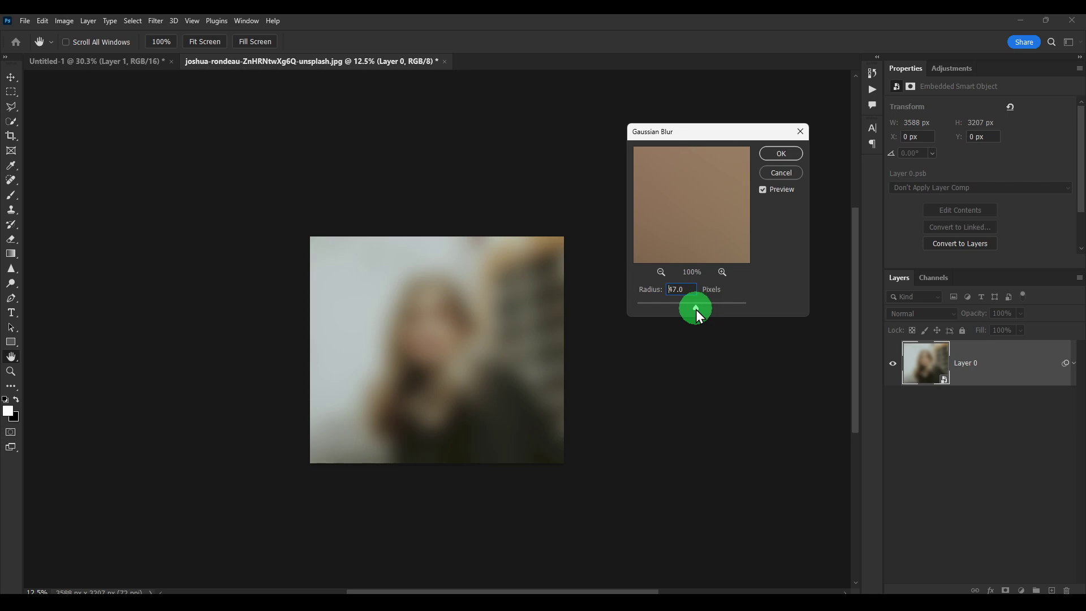
pyautogui.click(696, 309)
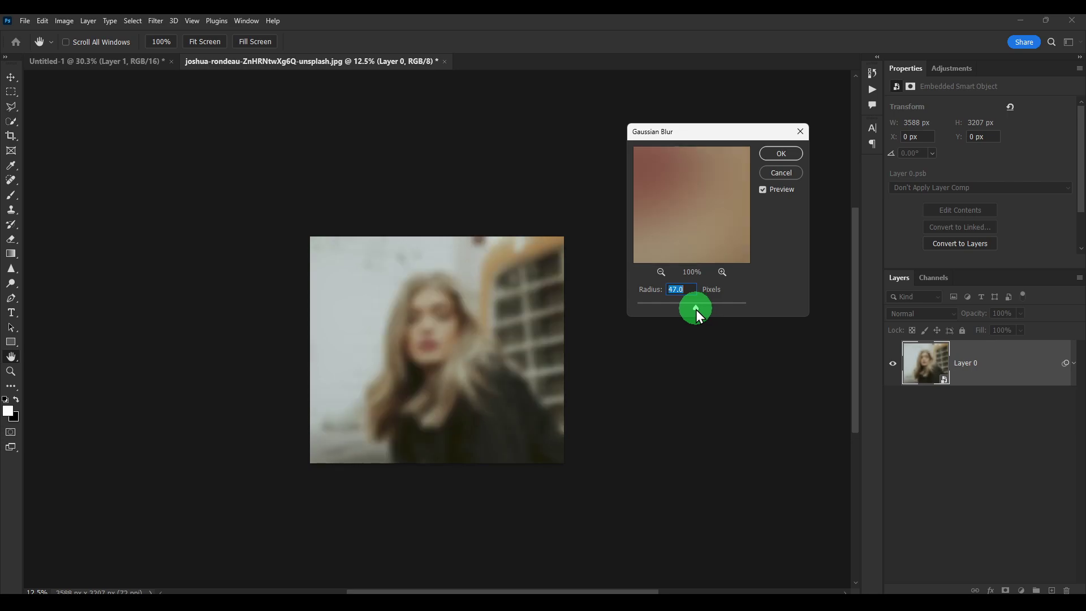
pyautogui.click(778, 154)
# Desaturate Layer 0 to black and white with a Hue/Saturation smart filter
pyautogui.click(64, 21)
pyautogui.click(91, 51)
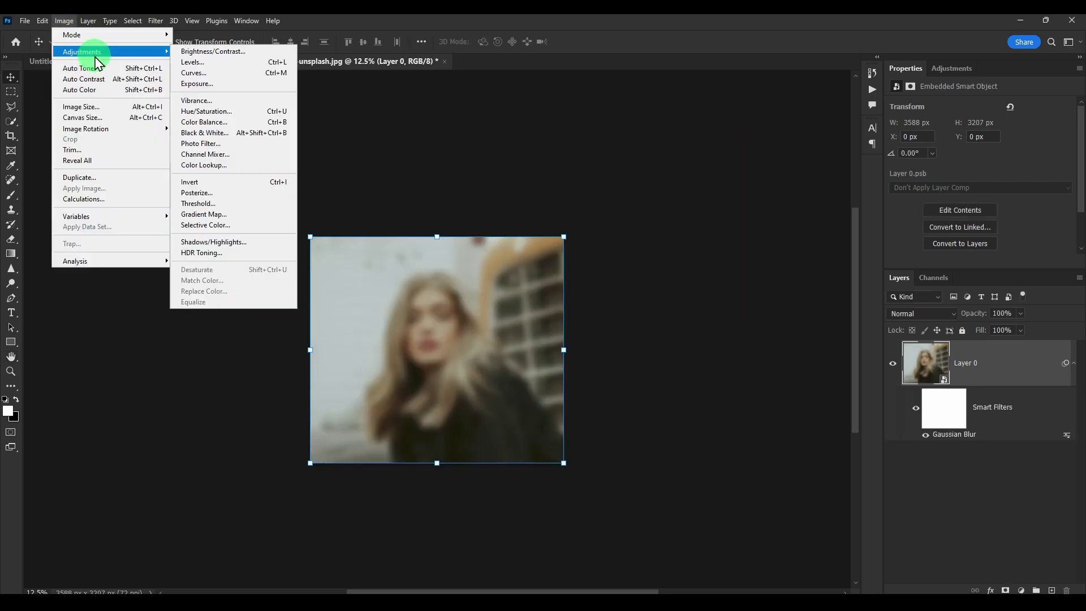
pyautogui.click(252, 111)
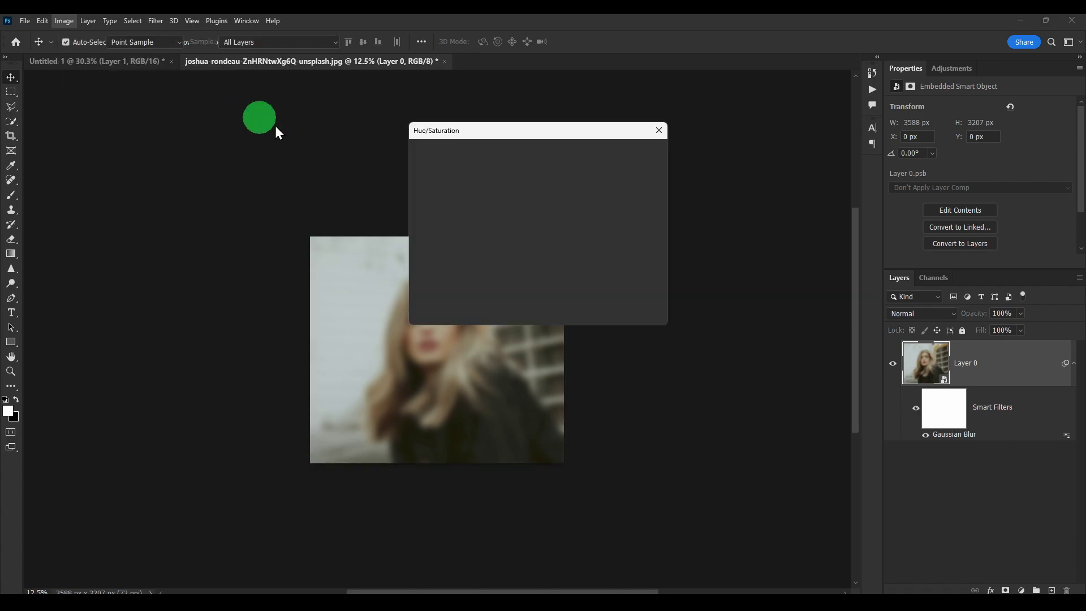
pyautogui.moveTo(510, 264); pyautogui.dragTo(438, 238)
pyautogui.click(638, 152)
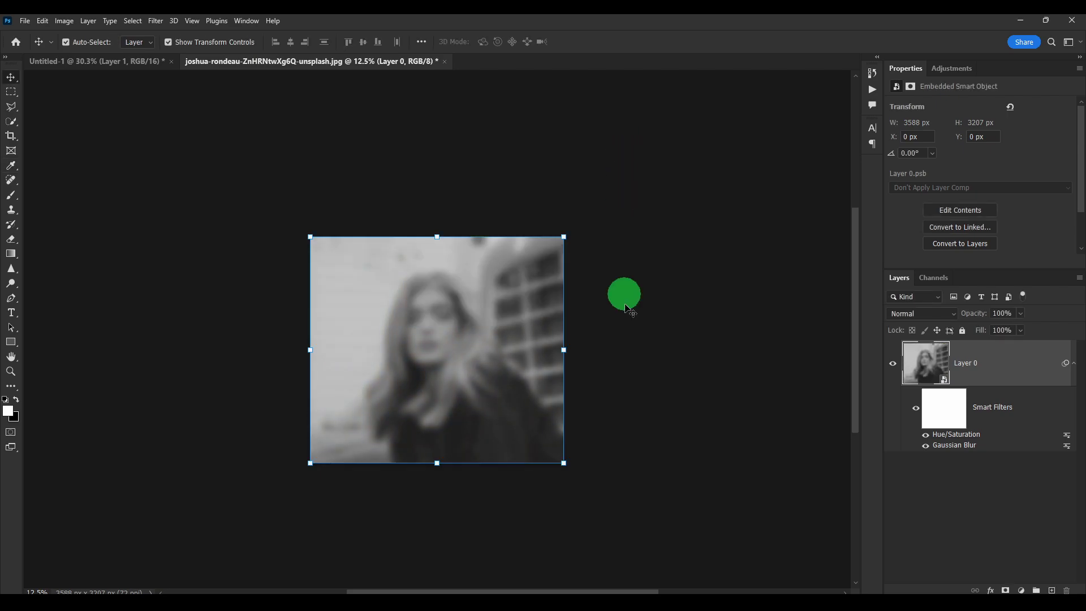
pyautogui.click(1006, 589)
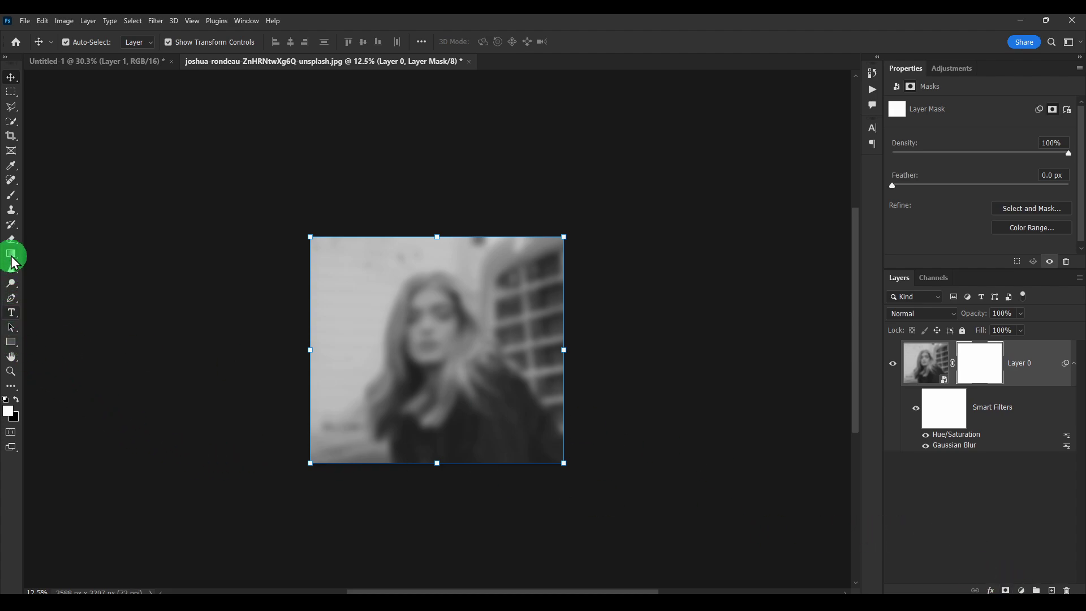
pyautogui.click(8, 198)
pyautogui.moveTo(457, 292); pyautogui.dragTo(498, 307)
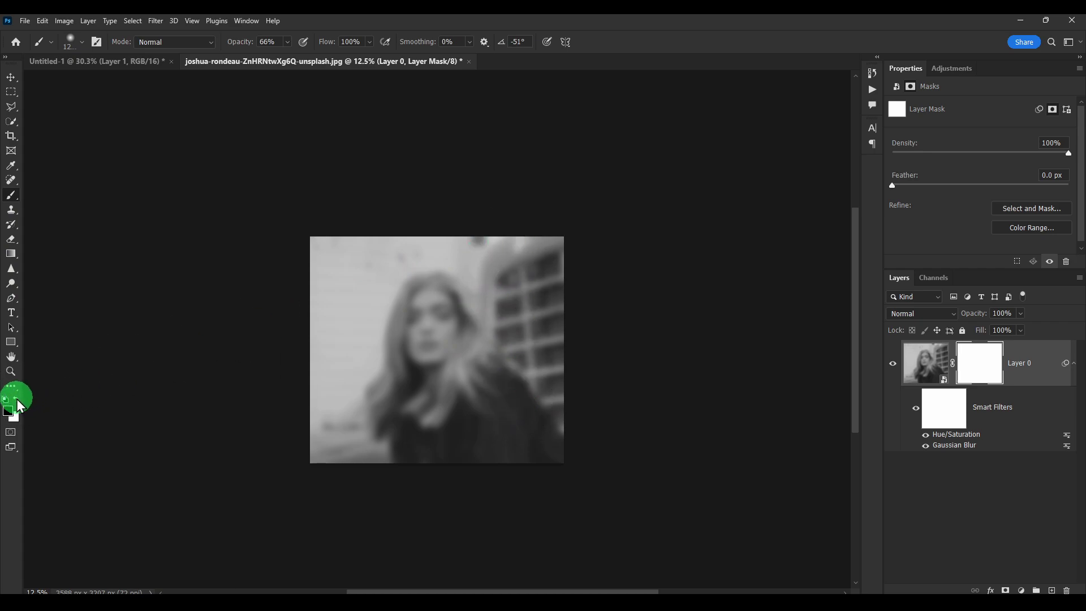
pyautogui.moveTo(537, 237)
pyautogui.mouseDown()
pyautogui.moveTo(513, 267)
pyautogui.moveTo(516, 426)
pyautogui.moveTo(512, 290)
pyautogui.moveTo(520, 315)
pyautogui.mouseUp()
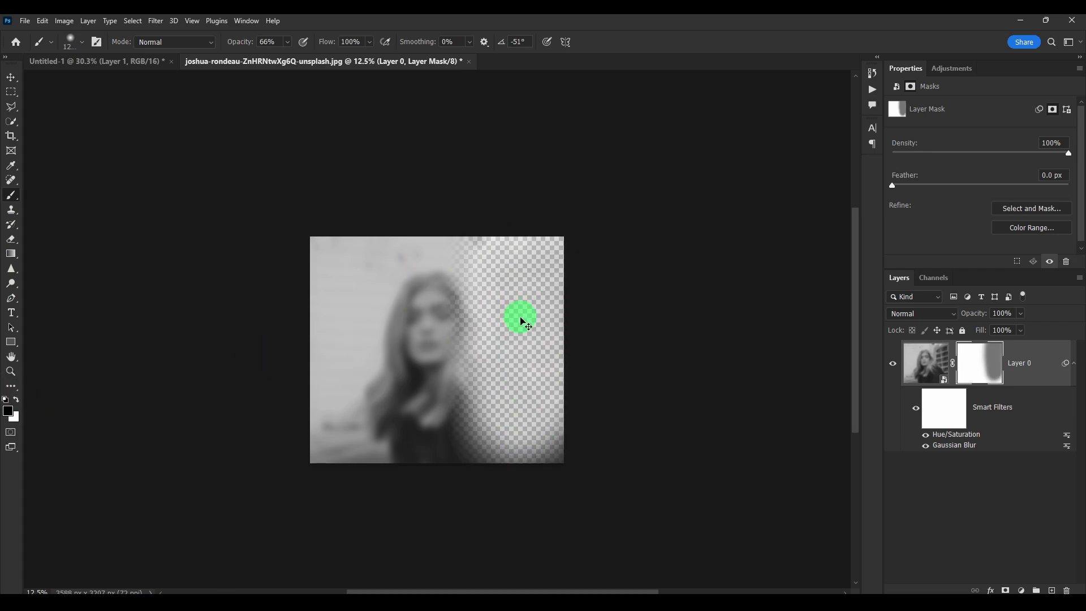
pyautogui.hotkey('ctrl', 'z')
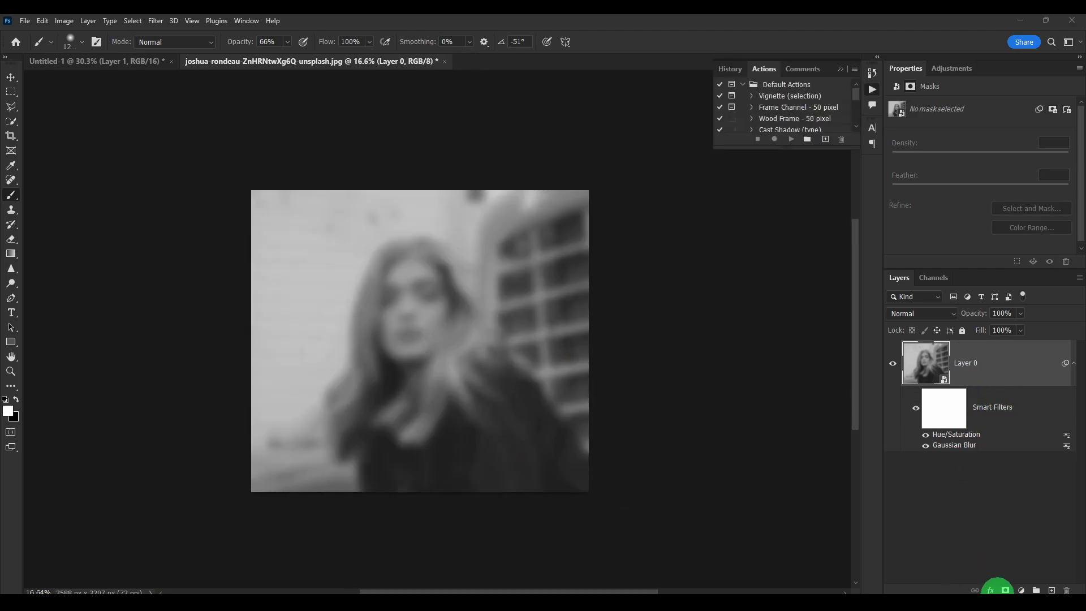
pyautogui.click(1004, 589)
pyautogui.click(987, 368)
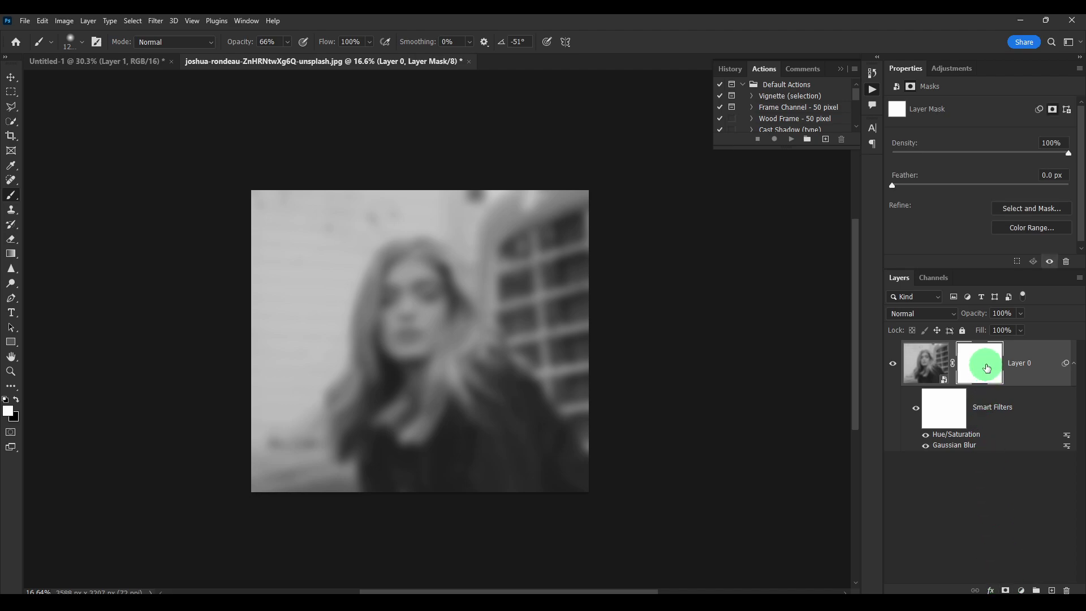
pyautogui.click(1066, 589)
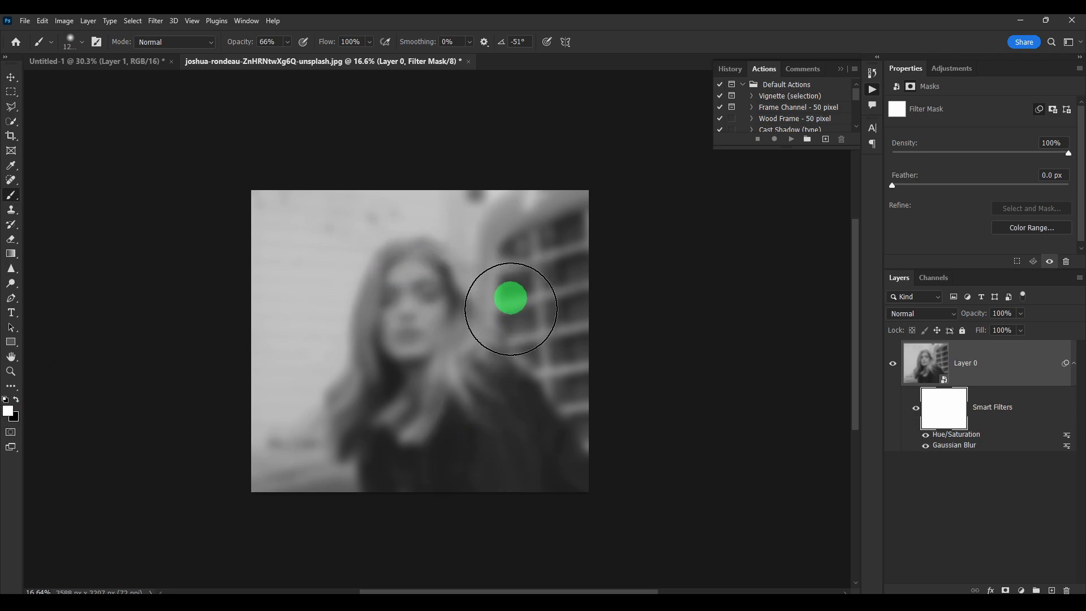
# Brush black on the Smart Filters mask over the truck side and face, and white back over the woman's outer hair and face edge
pyautogui.press('x')
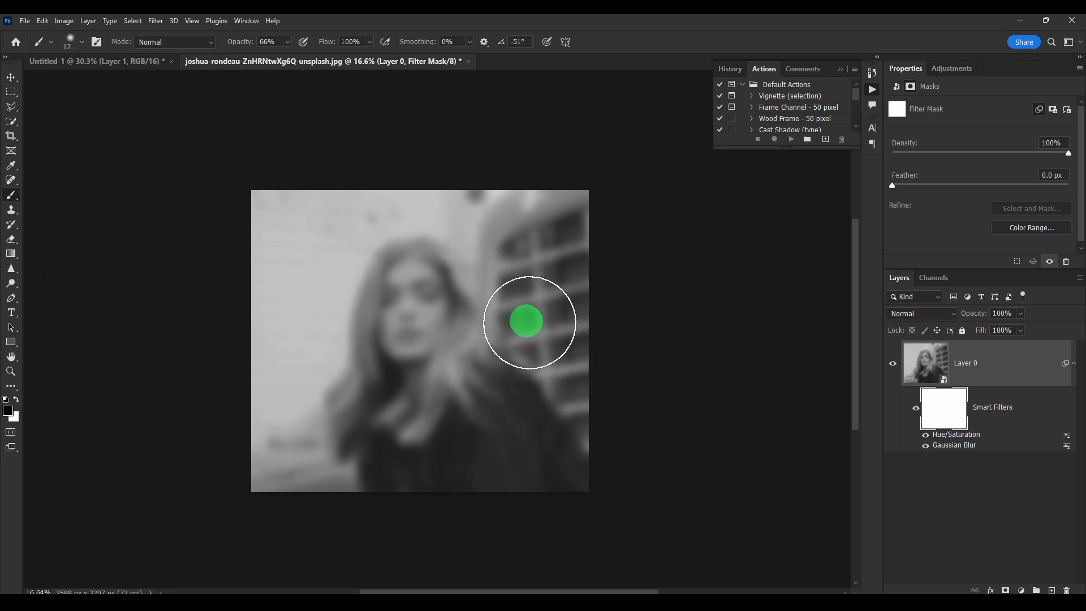
pyautogui.moveTo(548, 192); pyautogui.dragTo(574, 524)
pyautogui.moveTo(533, 252)
pyautogui.mouseDown()
pyautogui.moveTo(523, 206)
pyautogui.moveTo(500, 388)
pyautogui.moveTo(500, 333)
pyautogui.moveTo(472, 304)
pyautogui.moveTo(475, 404)
pyautogui.moveTo(444, 195)
pyautogui.moveTo(457, 191)
pyautogui.moveTo(441, 495)
pyautogui.moveTo(456, 212)
pyautogui.moveTo(379, 313)
pyautogui.moveTo(366, 231)
pyautogui.mouseUp()
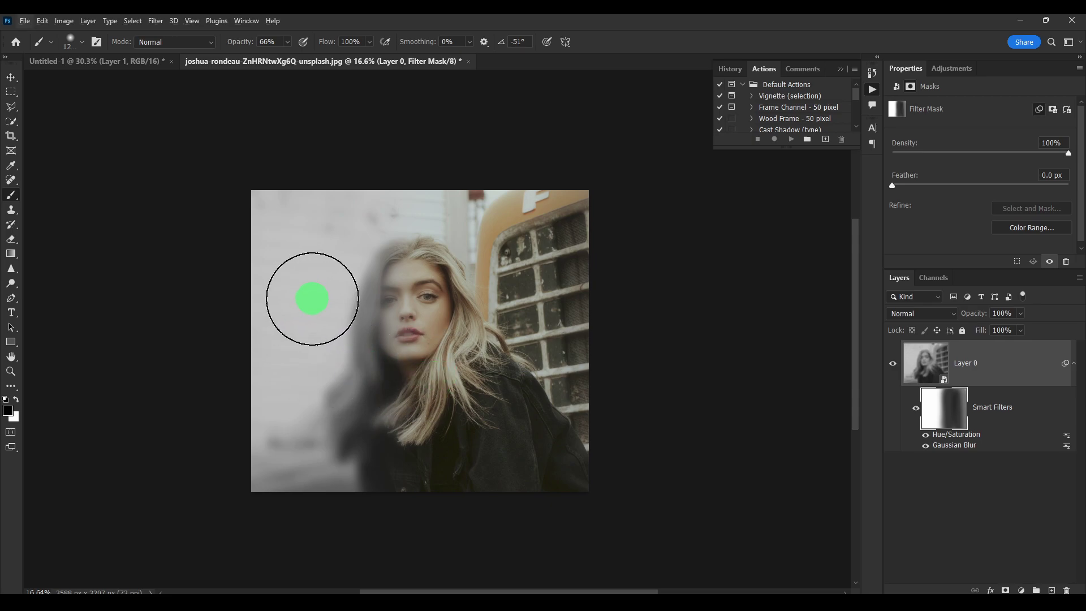
pyautogui.press('x')
pyautogui.moveTo(323, 214)
pyautogui.mouseDown()
pyautogui.moveTo(351, 343)
pyautogui.moveTo(366, 242)
pyautogui.mouseUp()
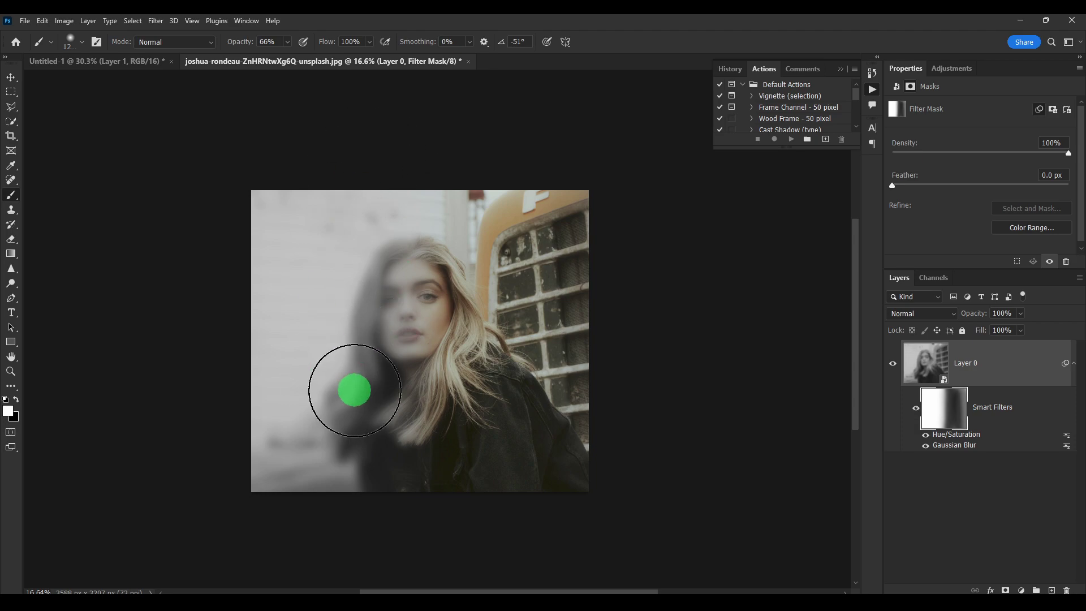
pyautogui.moveTo(355, 390)
pyautogui.mouseDown()
pyautogui.moveTo(569, 361)
pyautogui.moveTo(644, 368)
pyautogui.mouseUp()
# Select the Layer 0 smart object and set its blend mode to Dissolve
pyautogui.click(951, 441)
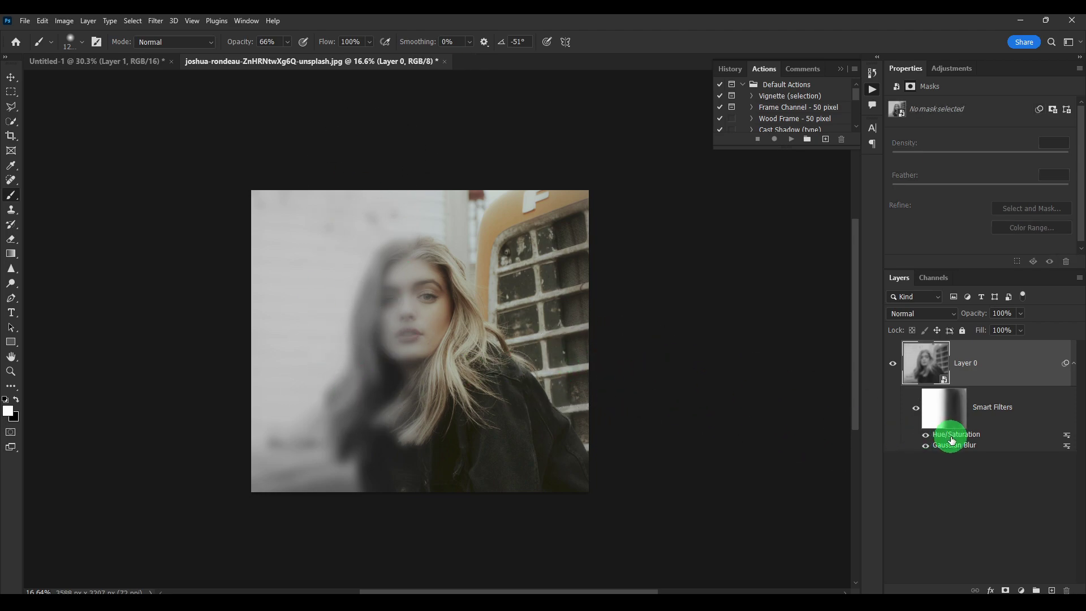
pyautogui.click(963, 392)
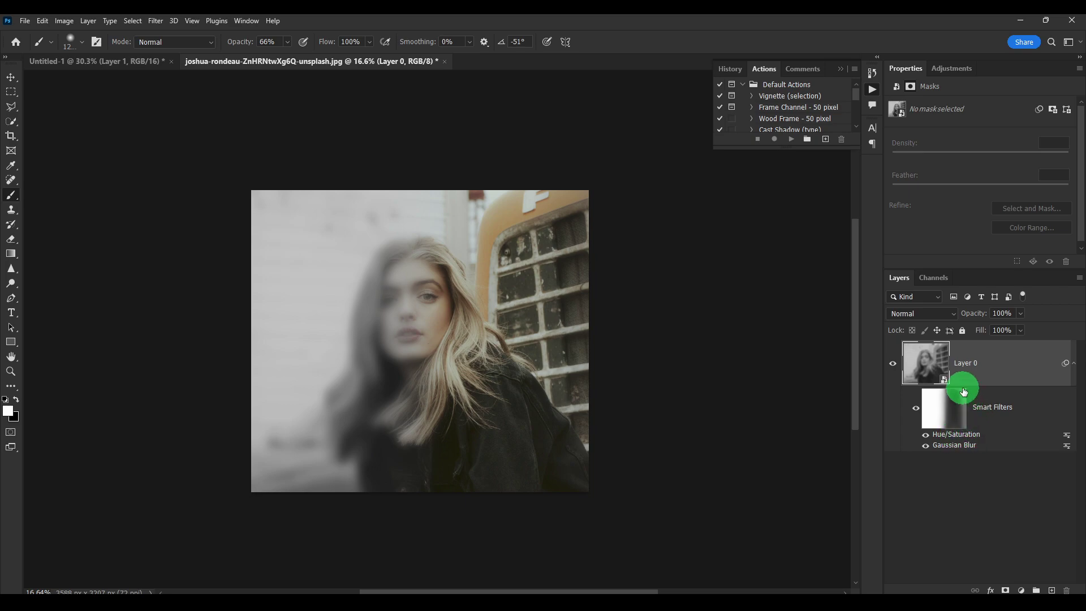
pyautogui.click(905, 356)
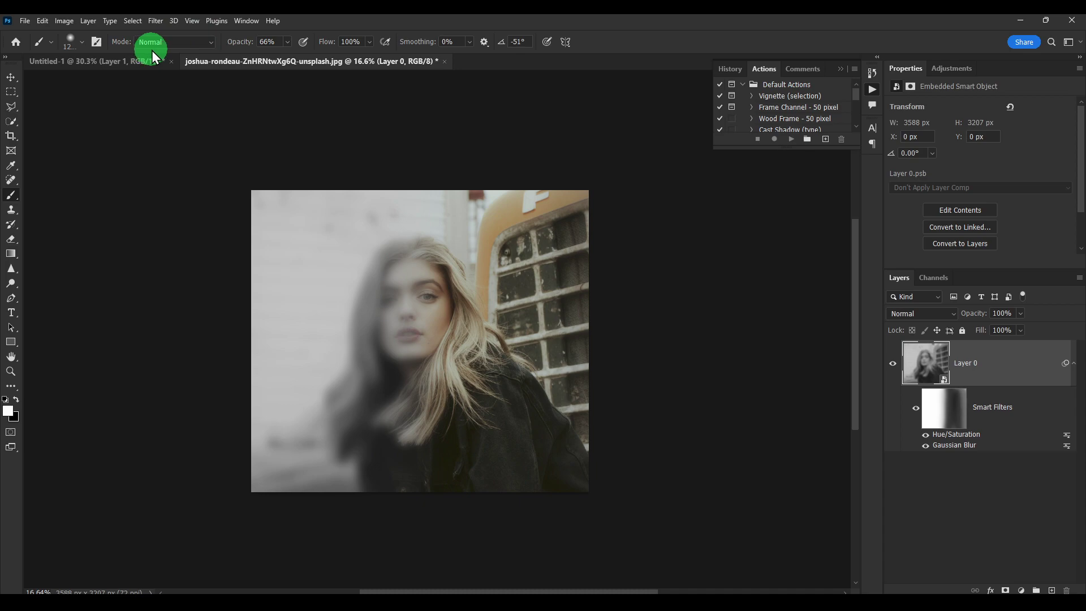
pyautogui.click(132, 21)
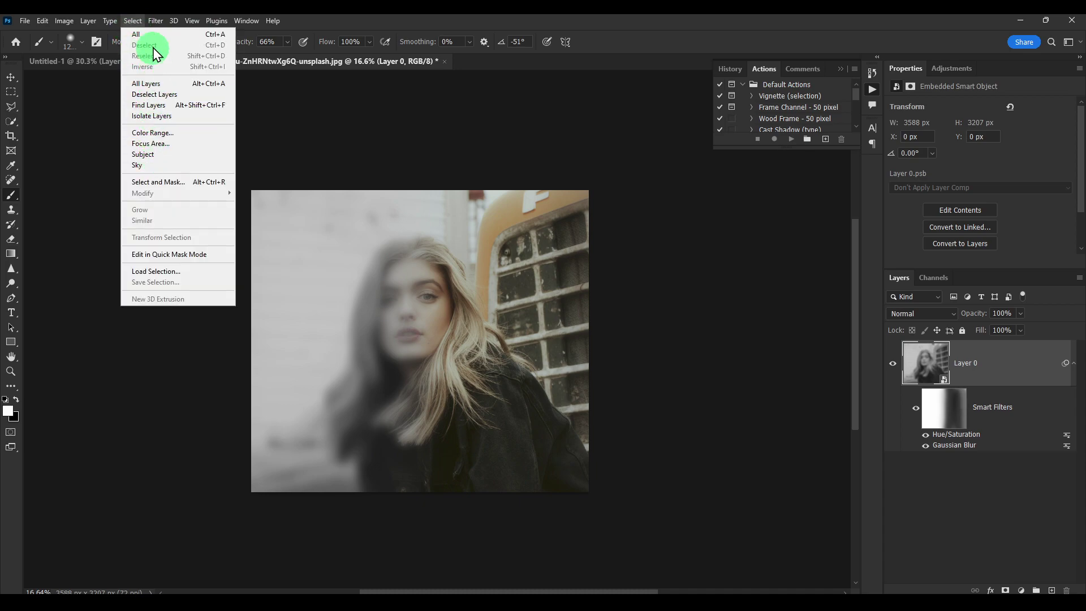
pyautogui.moveTo(156, 20)
pyautogui.moveTo(169, 166)
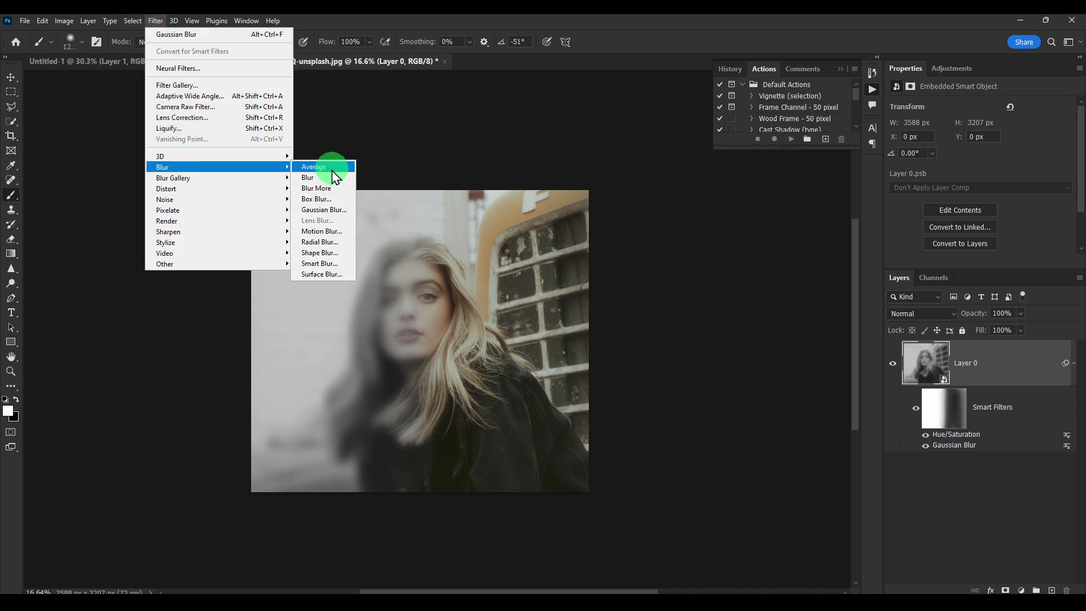
pyautogui.moveTo(243, 189)
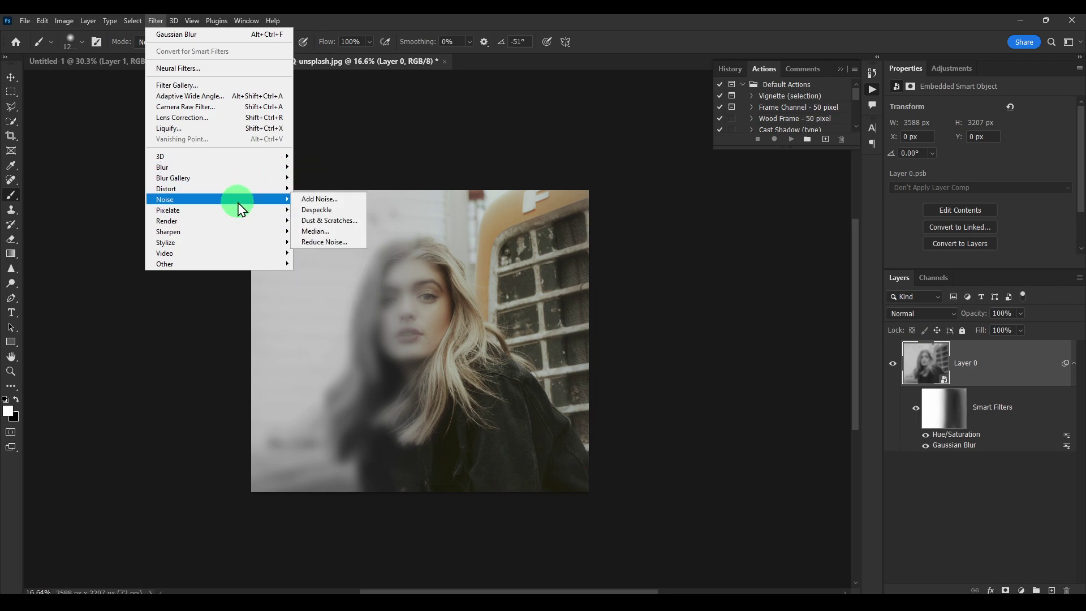
pyautogui.moveTo(257, 170)
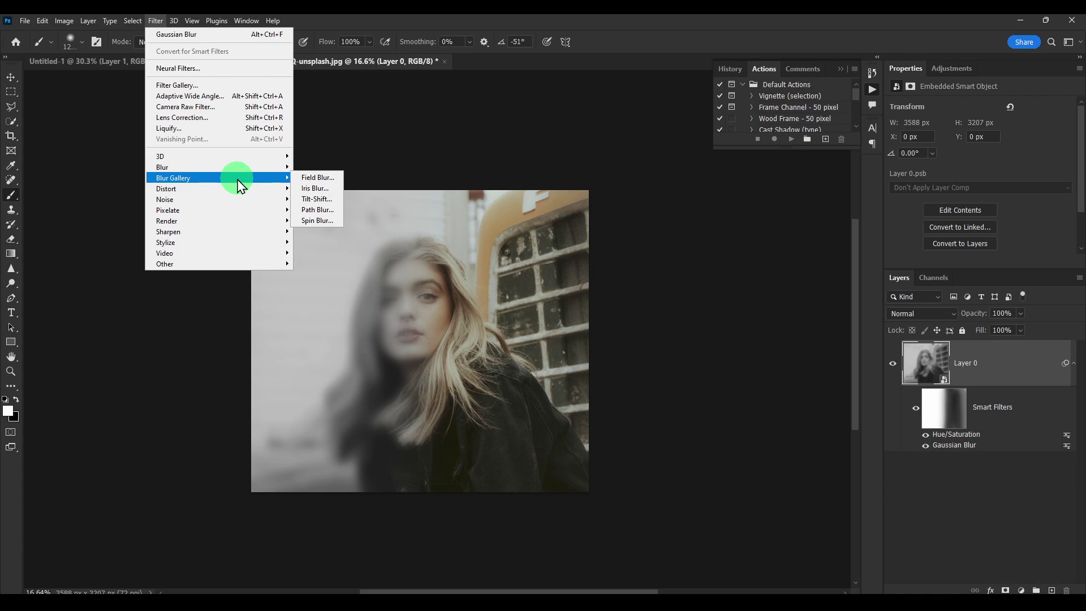
pyautogui.click(941, 315)
pyautogui.click(938, 296)
# Open the Path Blur filter for the Layer 0 smart object
pyautogui.click(172, 21)
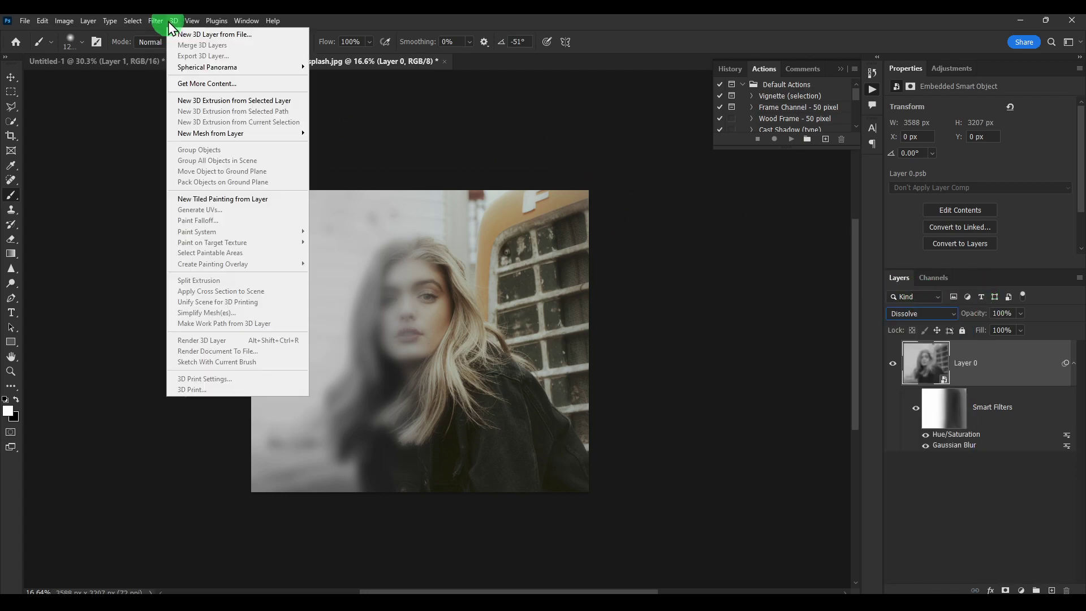
pyautogui.moveTo(155, 21)
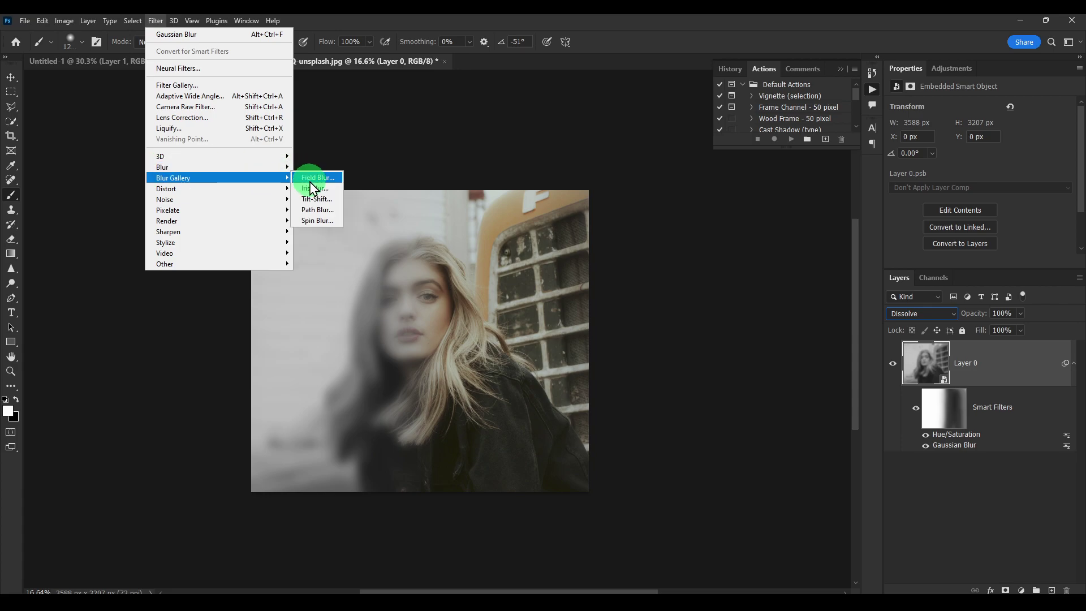
pyautogui.click(318, 210)
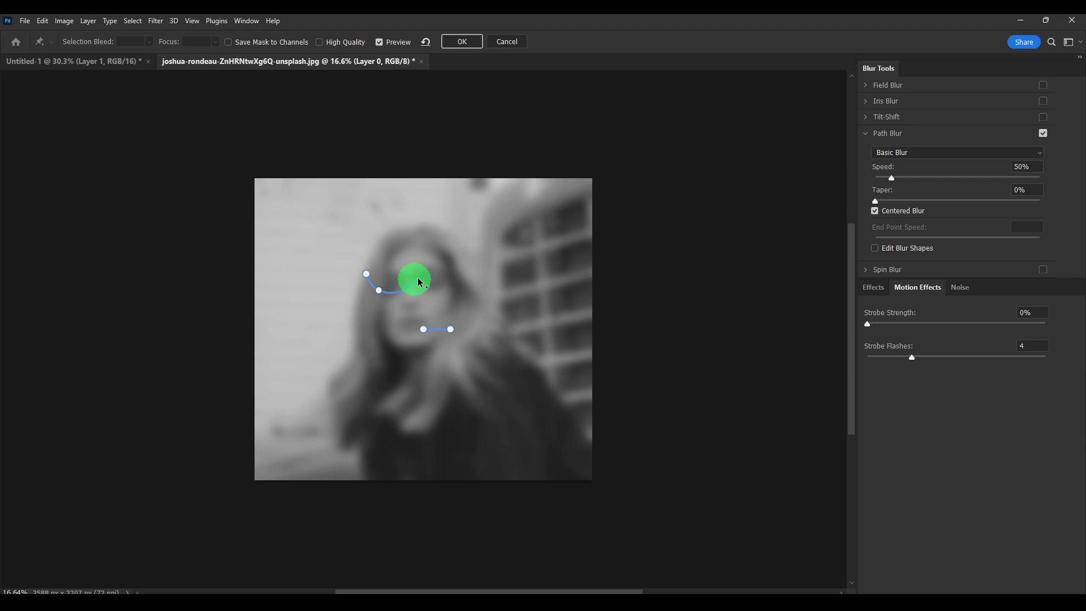
pyautogui.moveTo(430, 276); pyautogui.dragTo(459, 50)
pyautogui.scroll(-5, 486, 405)
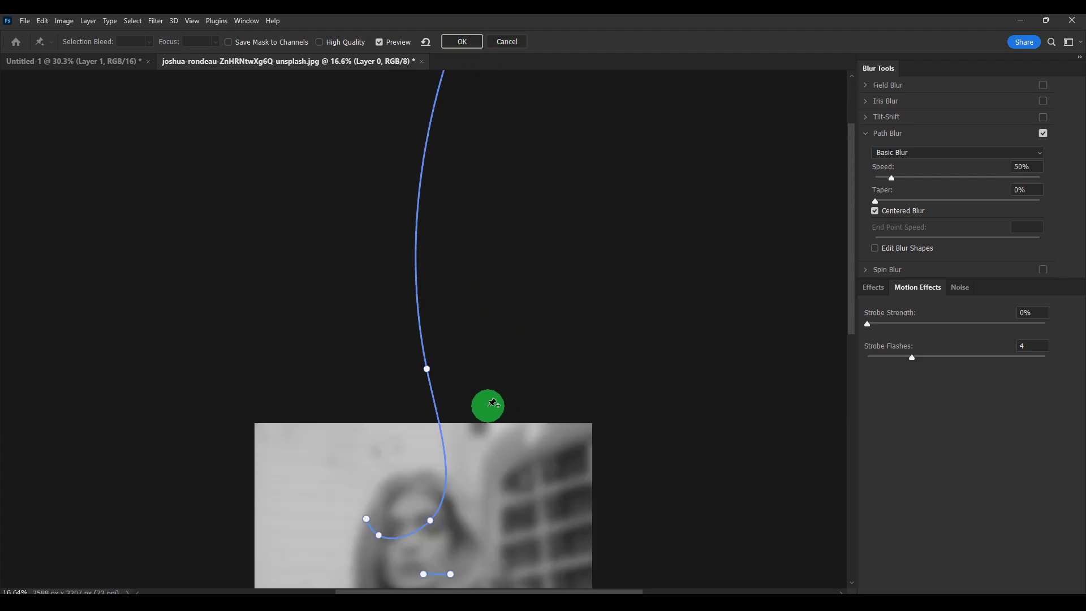
pyautogui.press('Delete')
pyautogui.click(476, 360)
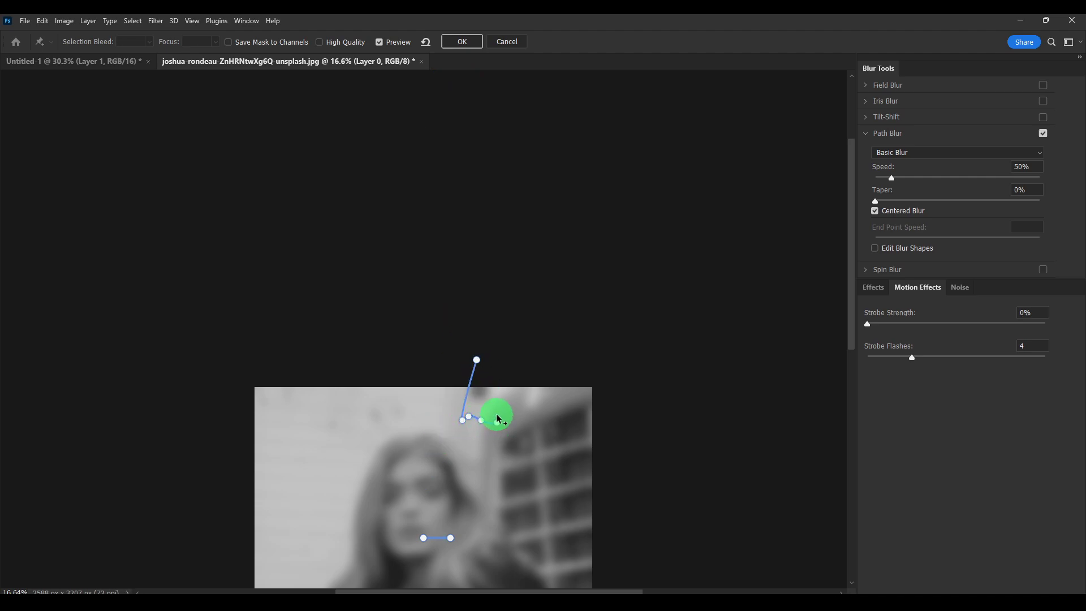
pyautogui.moveTo(496, 412); pyautogui.dragTo(509, 436)
pyautogui.click(501, 221)
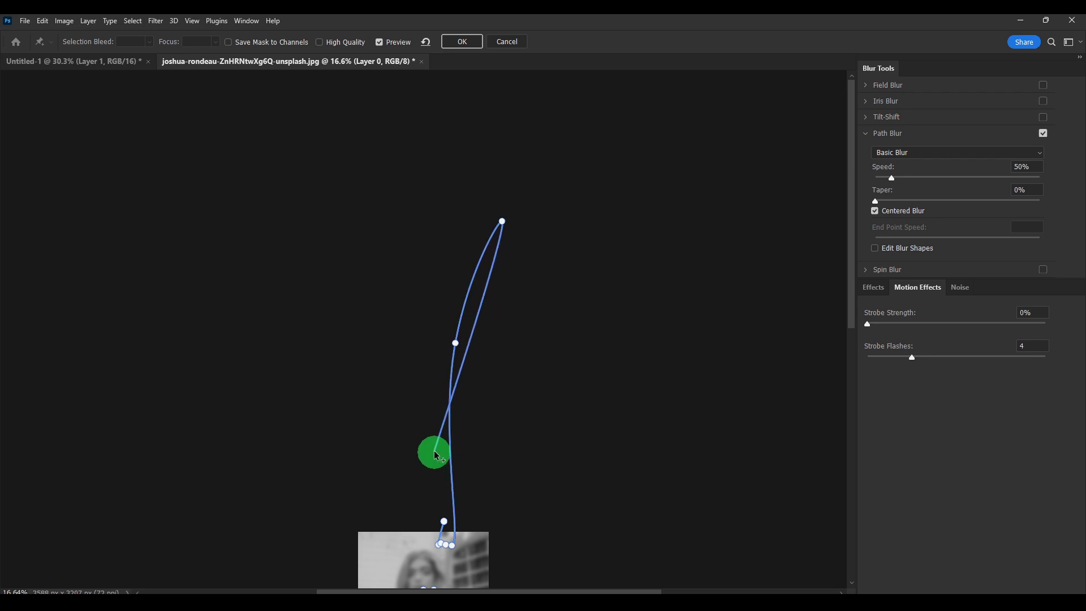
pyautogui.click(427, 430)
pyautogui.click(473, 437)
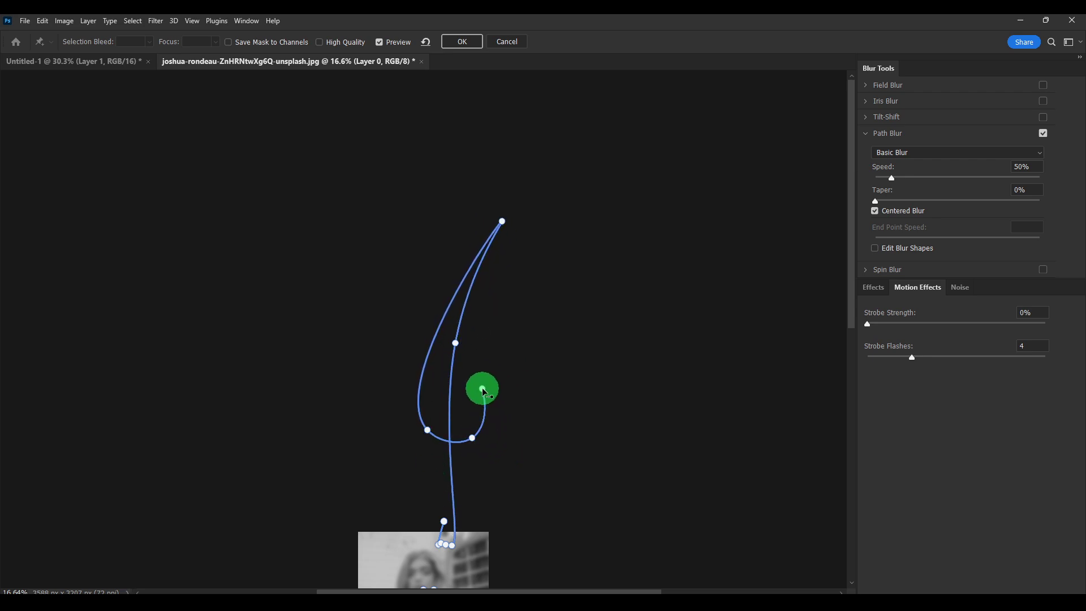
pyautogui.click(482, 388)
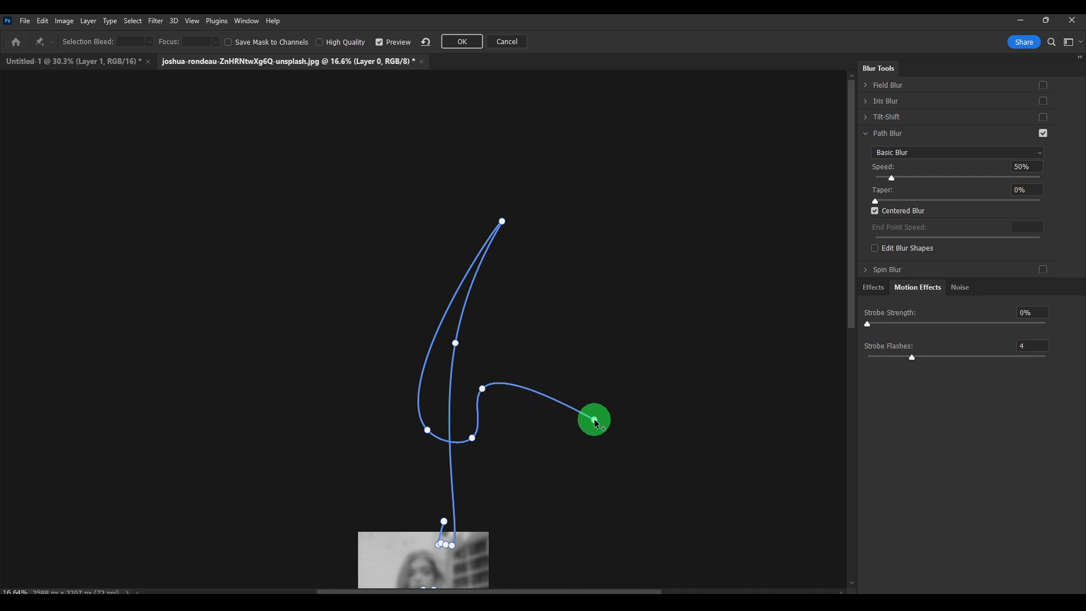
pyautogui.click(593, 420)
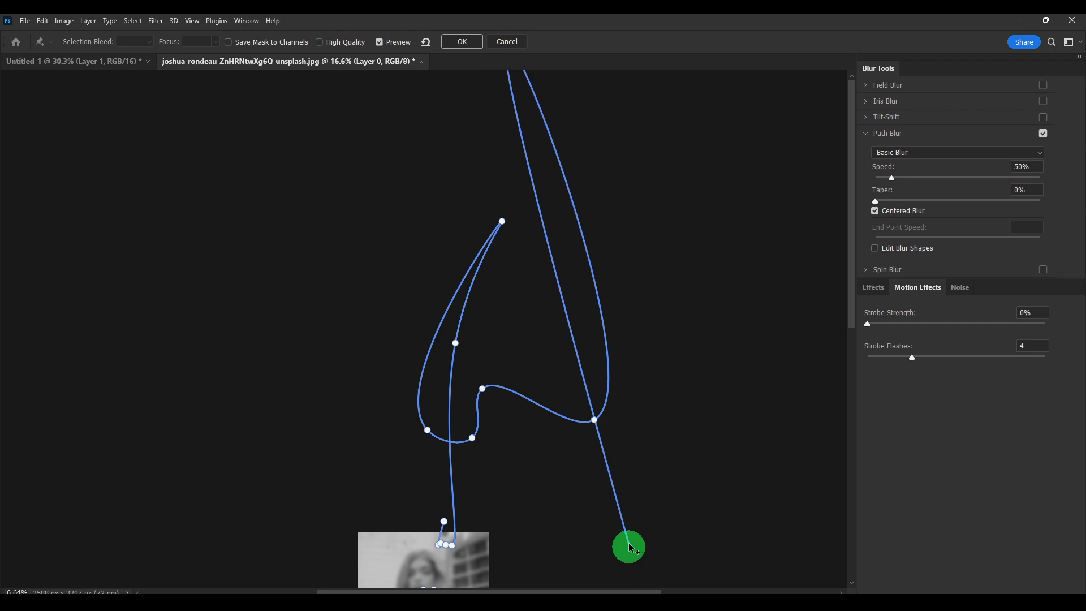
pyautogui.click(593, 419)
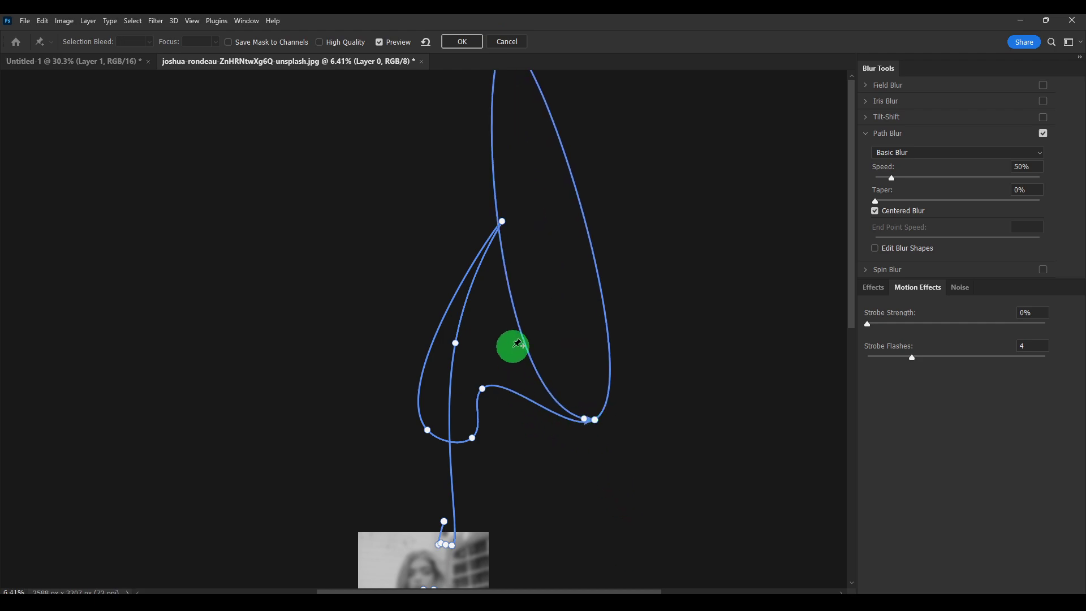
pyautogui.press('Delete')
# Set the Path Blur to the Rear Sync Flash preset with a speed of 500% and a taper of 6%
pyautogui.scroll(-2, 518, 378)
pyautogui.scroll(5, 469, 479)
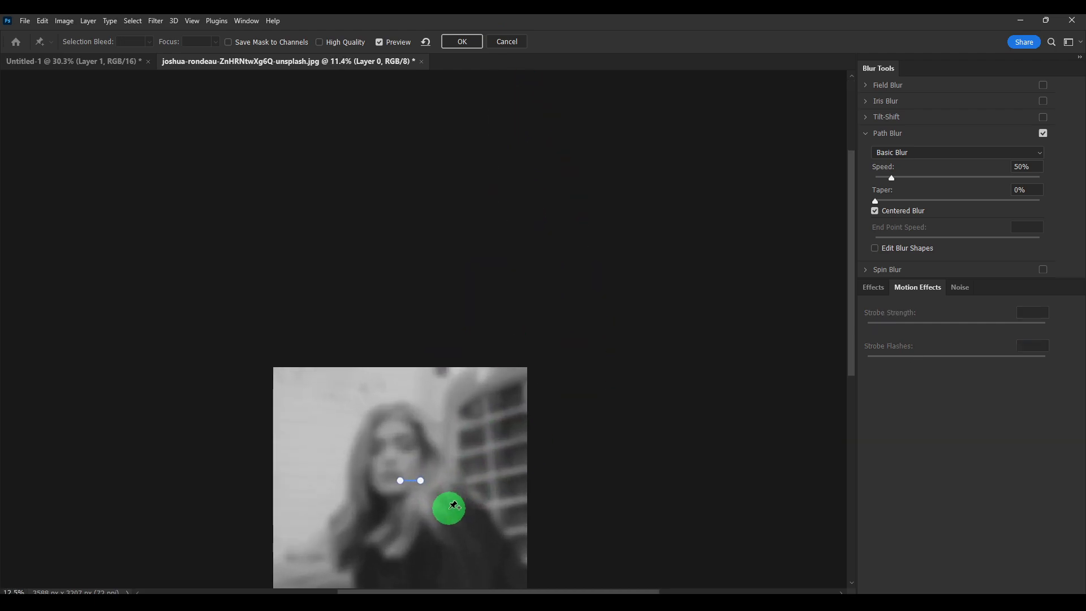
pyautogui.scroll(-2, 412, 497)
pyautogui.moveTo(384, 458); pyautogui.dragTo(410, 375)
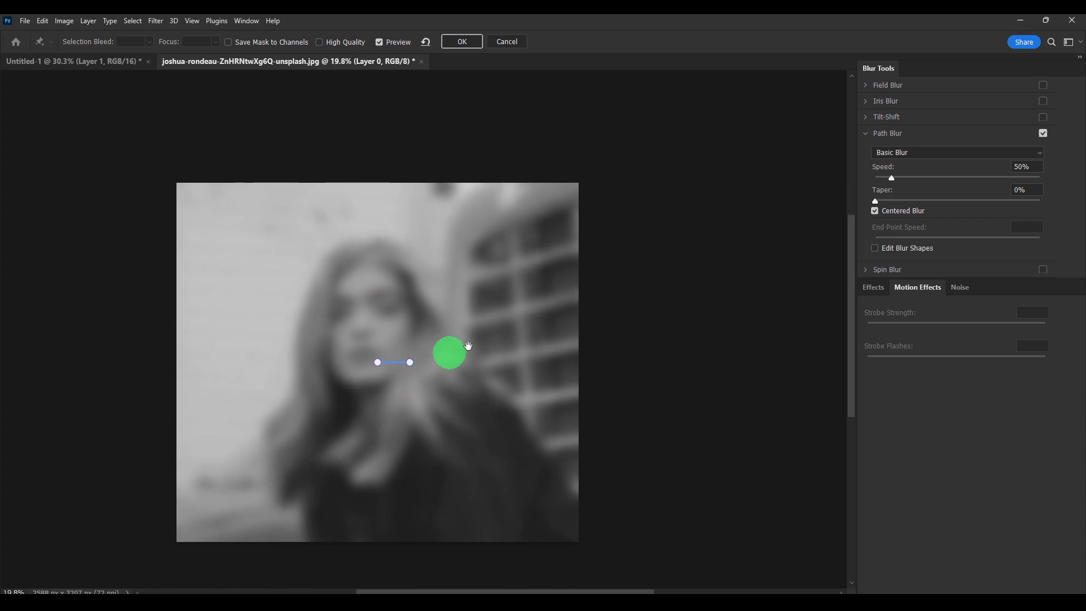
pyautogui.click(935, 151)
pyautogui.click(918, 168)
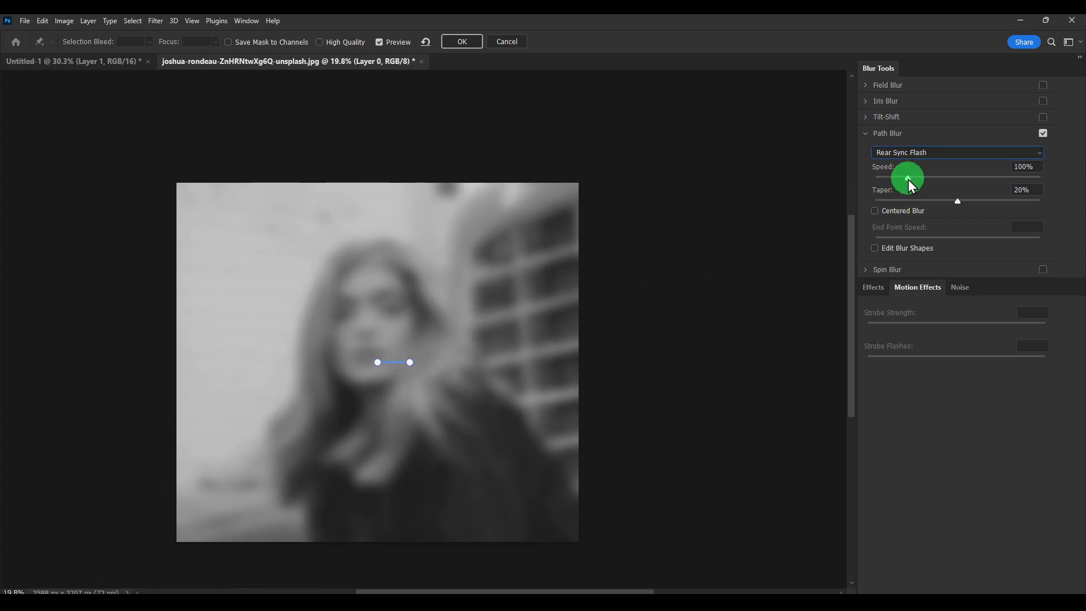
pyautogui.moveTo(952, 184); pyautogui.dragTo(1067, 187)
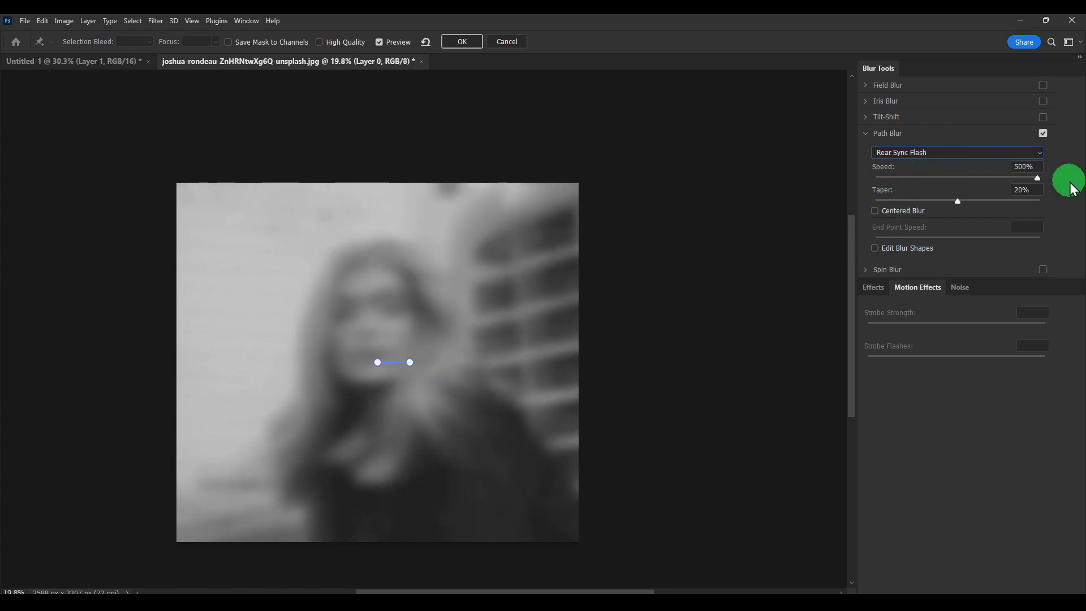
pyautogui.click(894, 202)
pyautogui.click(959, 287)
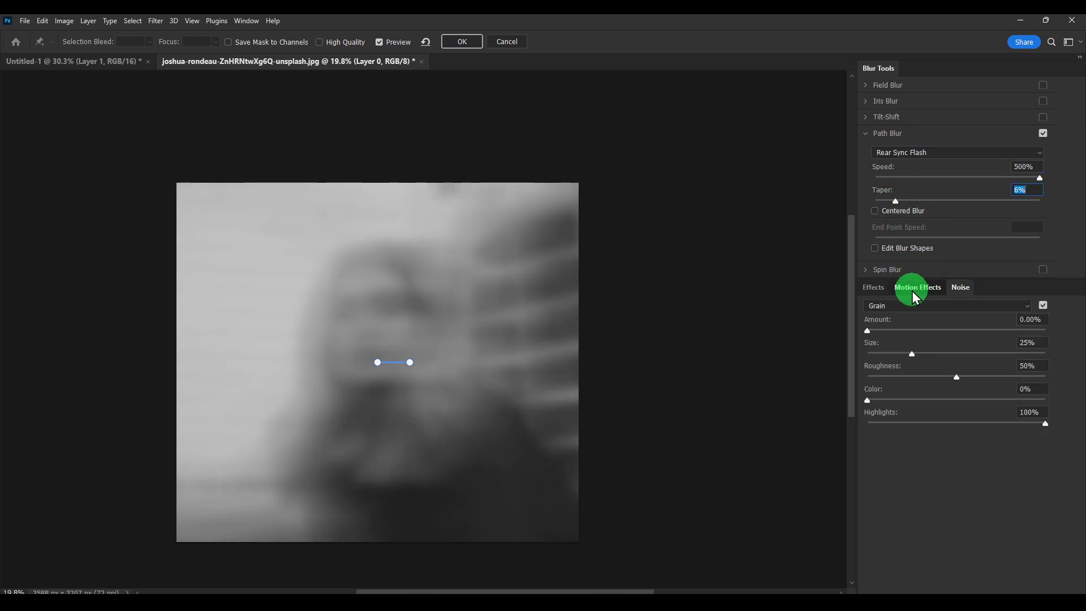
pyautogui.click(913, 288)
pyautogui.click(871, 287)
pyautogui.click(911, 288)
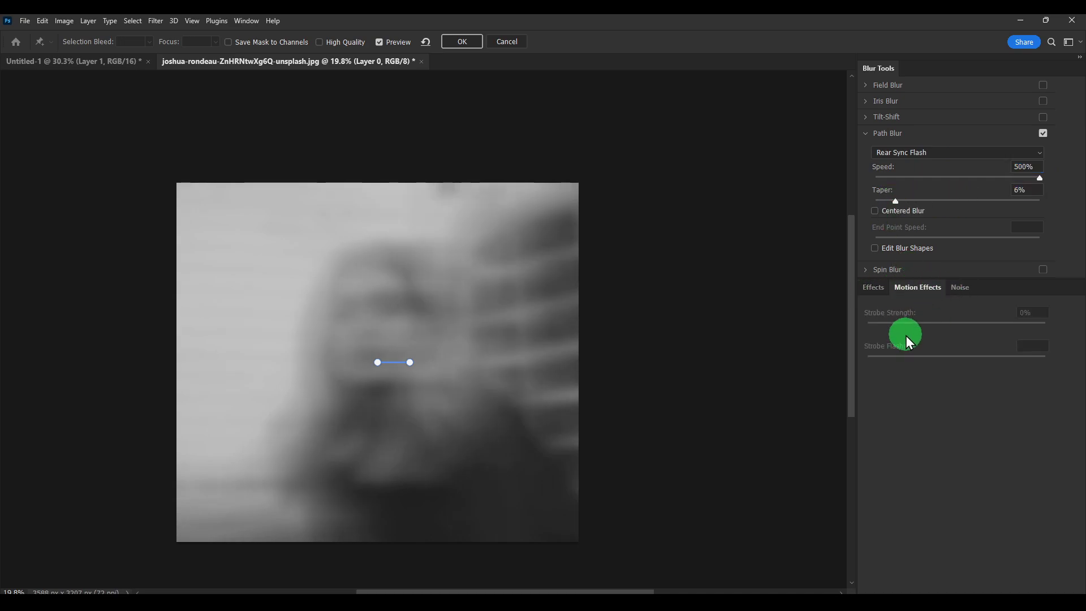
pyautogui.click(961, 290)
# Stretch the blur path leftwards from the woman's mouth past her hair and apply the Path Blur
pyautogui.click(917, 287)
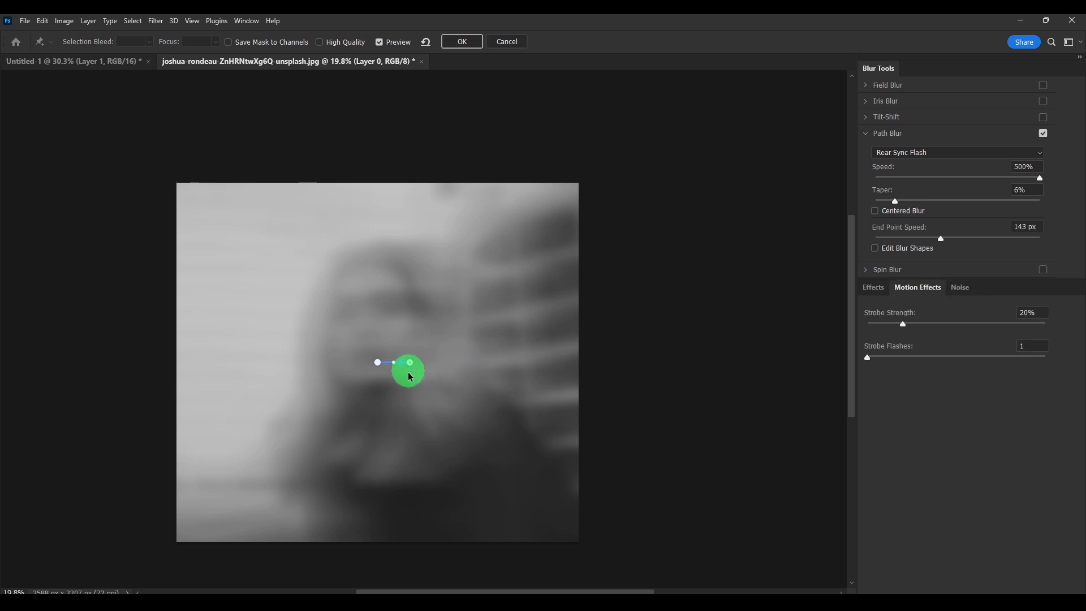
pyautogui.moveTo(410, 376); pyautogui.dragTo(270, 364)
pyautogui.click(462, 41)
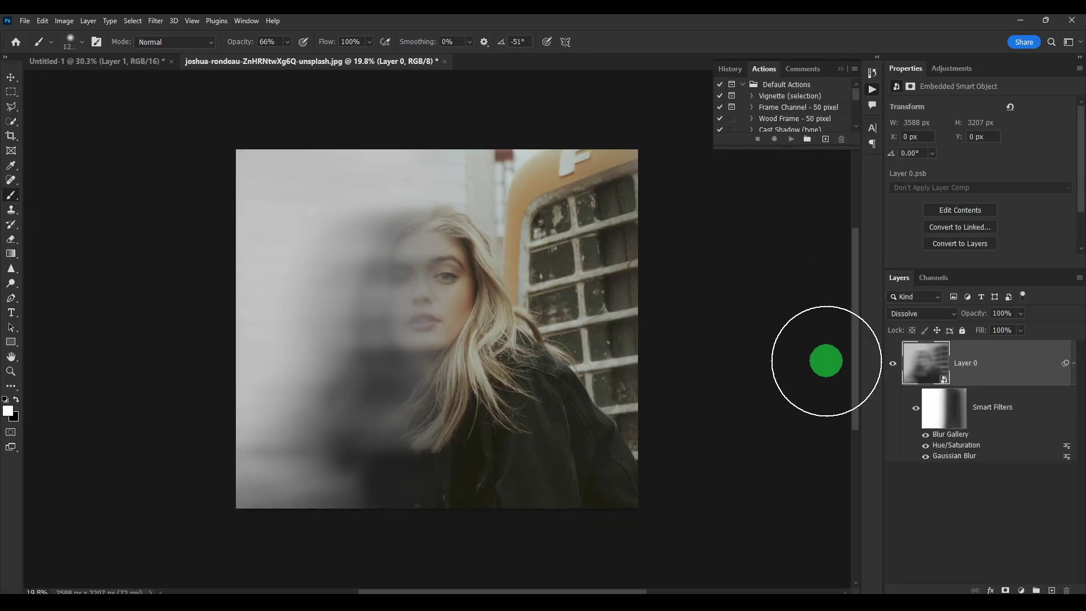
pyautogui.click(1001, 589)
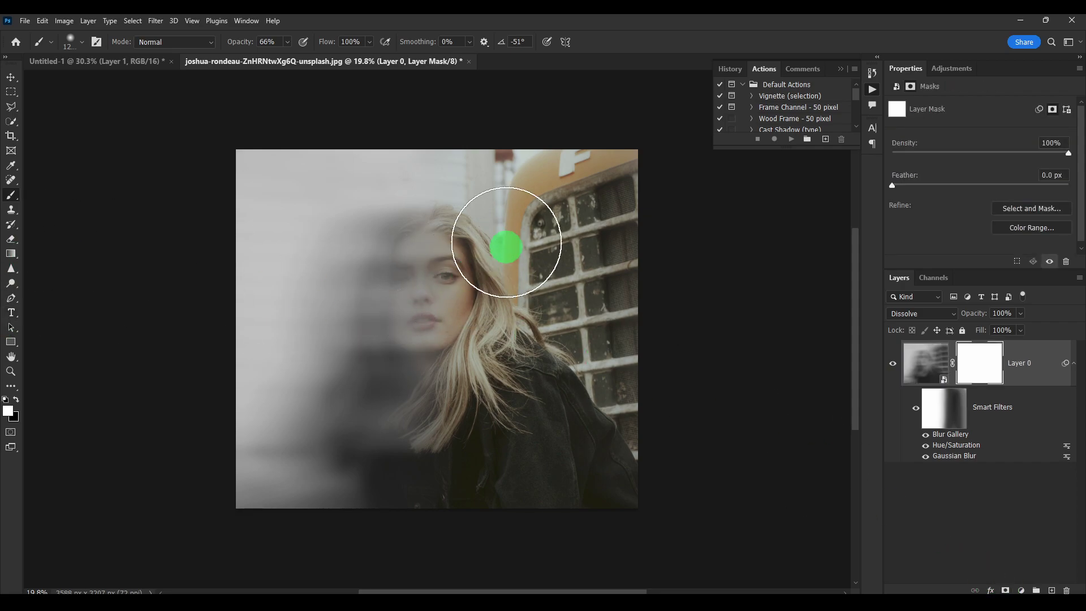
pyautogui.click(16, 399)
pyautogui.moveTo(387, 173); pyautogui.dragTo(373, 455)
pyautogui.hotkey('ctrl', 'z')
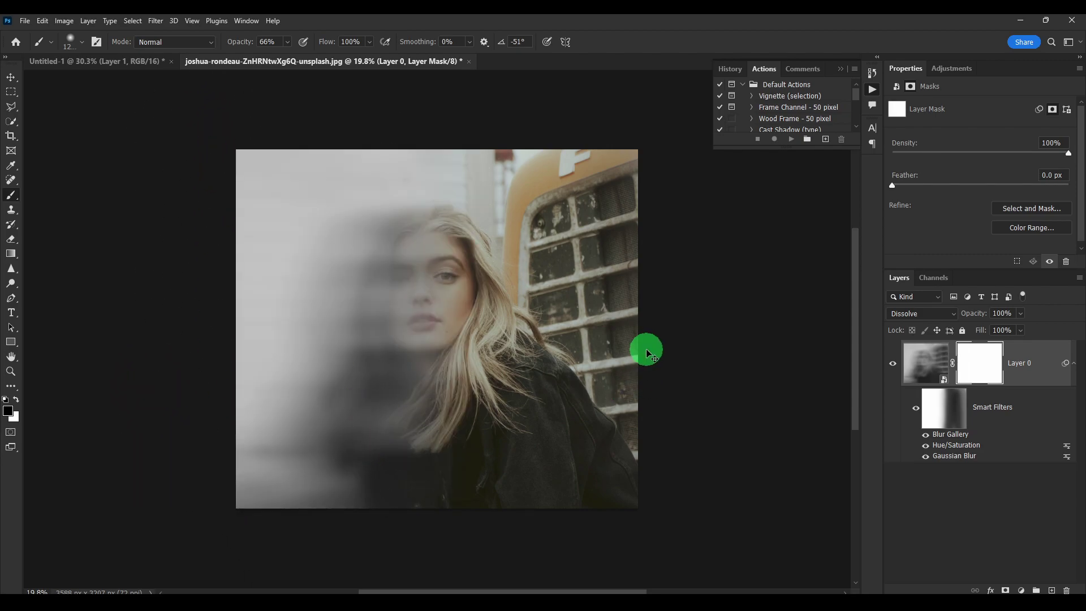
pyautogui.click(388, 286)
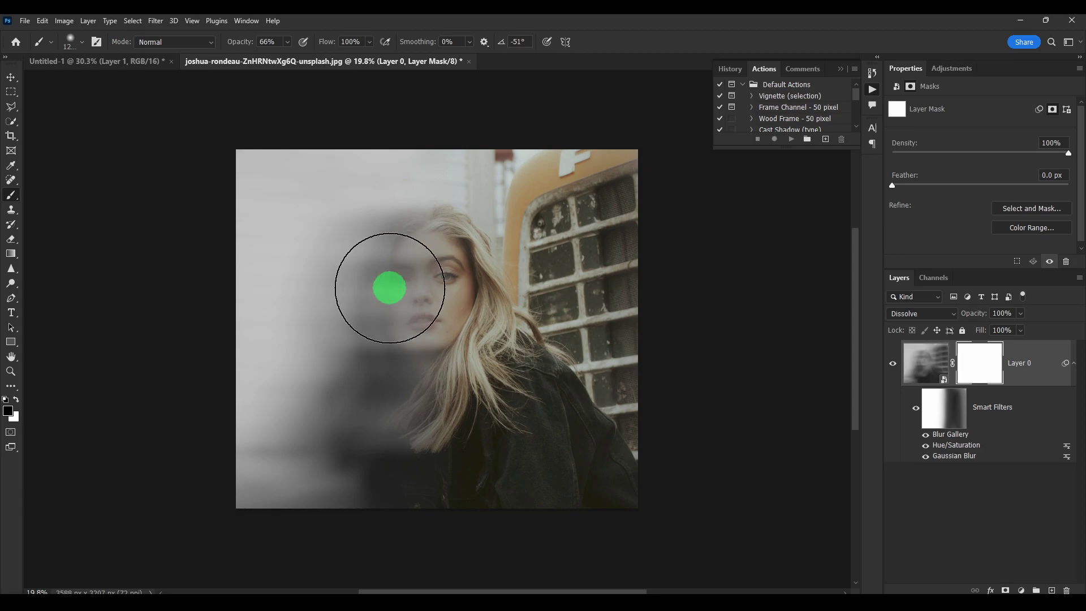
pyautogui.click(11, 78)
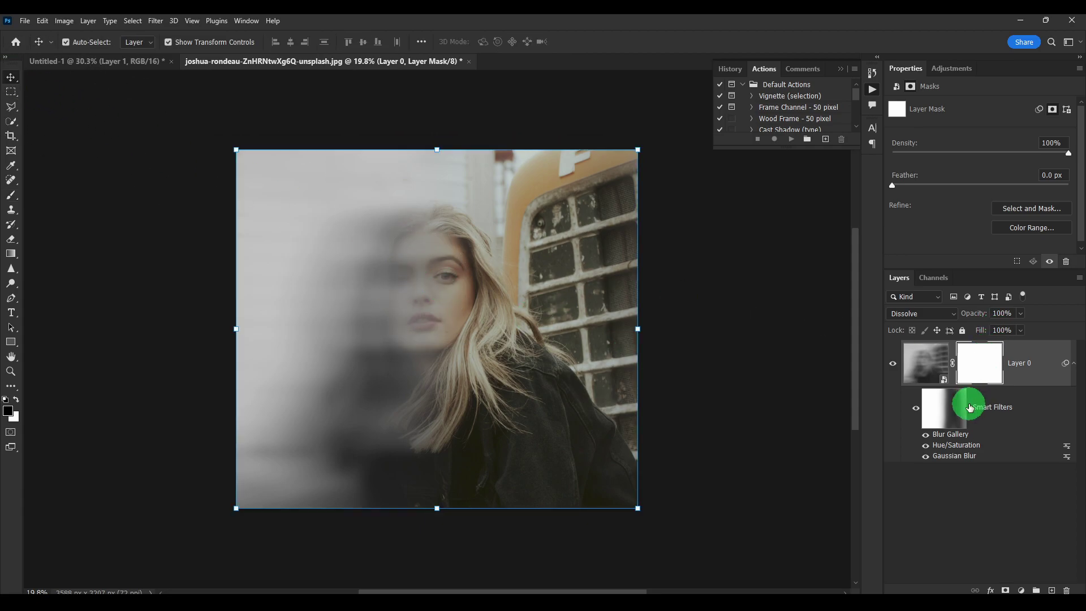
pyautogui.moveTo(971, 408); pyautogui.dragTo(970, 408)
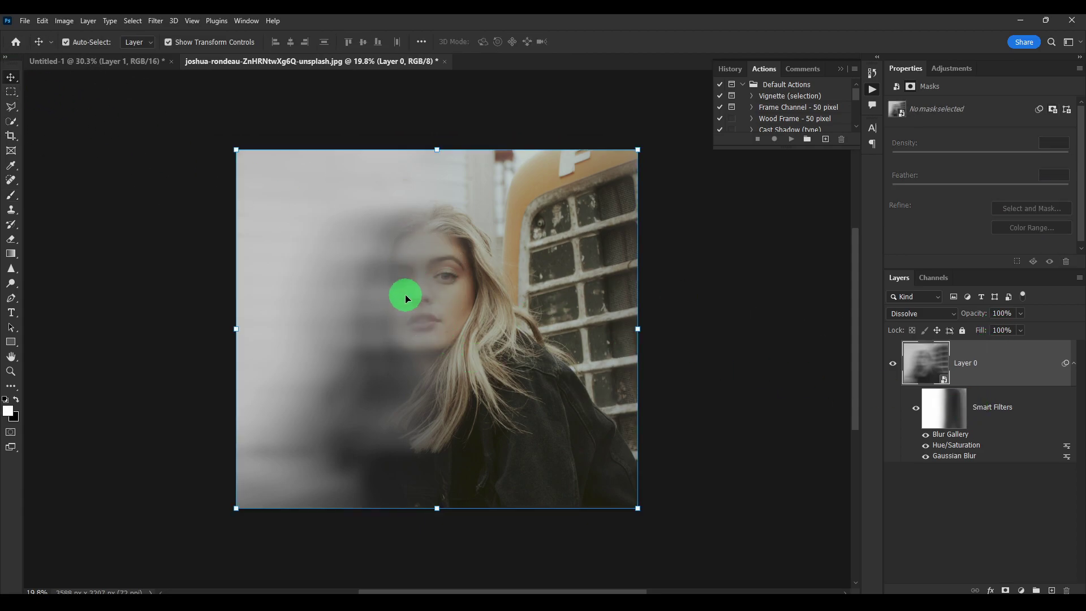
pyautogui.scroll(5, 516, 309)
pyautogui.scroll(-3, 433, 308)
pyautogui.scroll(1, 346, 306)
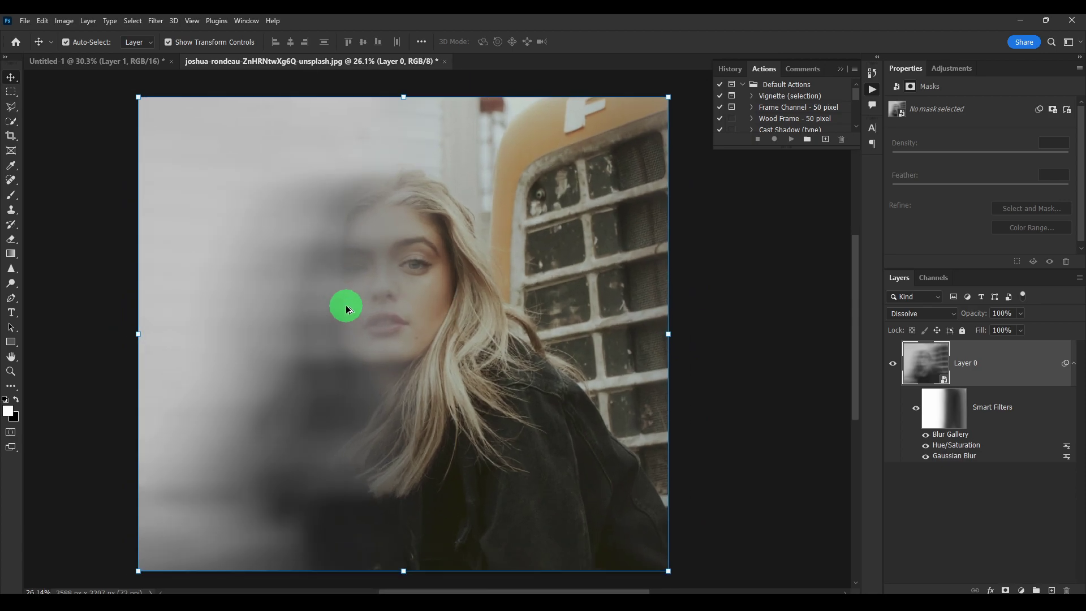
pyautogui.scroll(2, 346, 308)
pyautogui.scroll(-5, 340, 309)
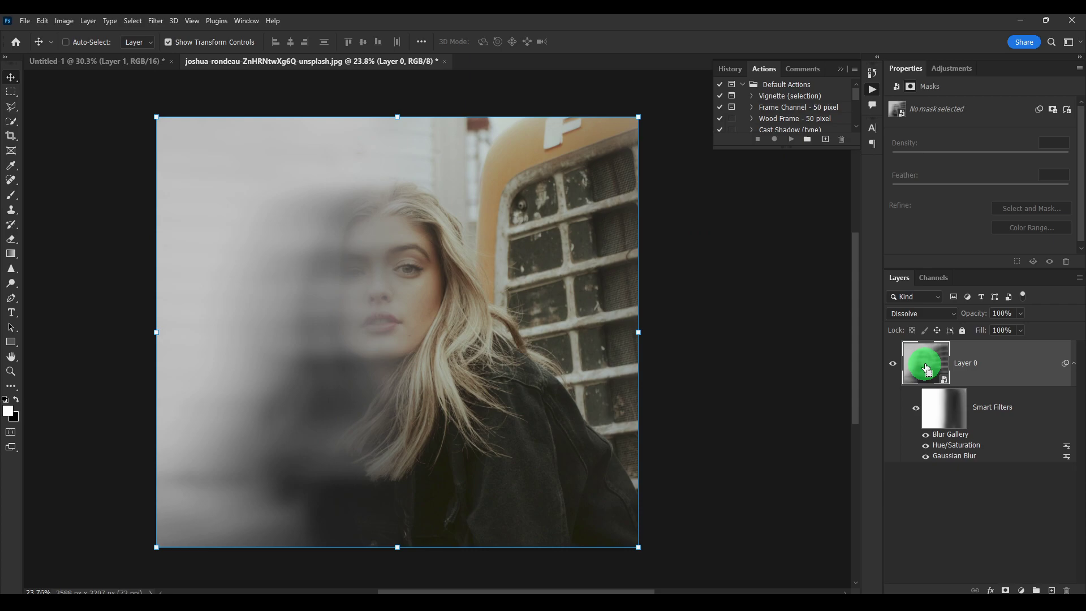
# Duplicate Layer 0 and delete the Blur Gallery filter and the Smart Filters mask from the copy
pyautogui.hotkey('ctrl', 'j')
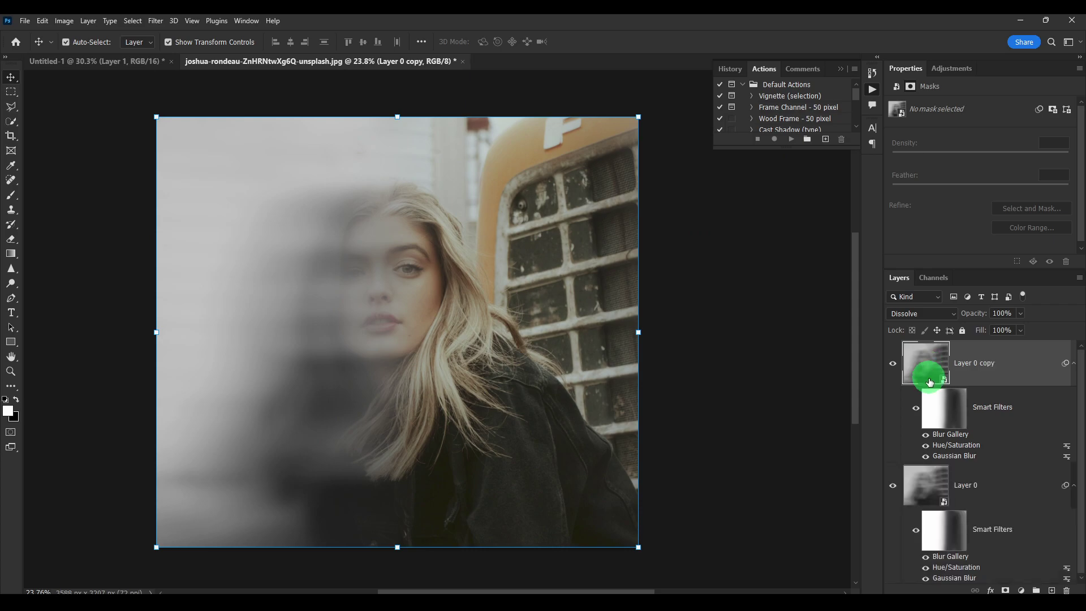
pyautogui.click(957, 431)
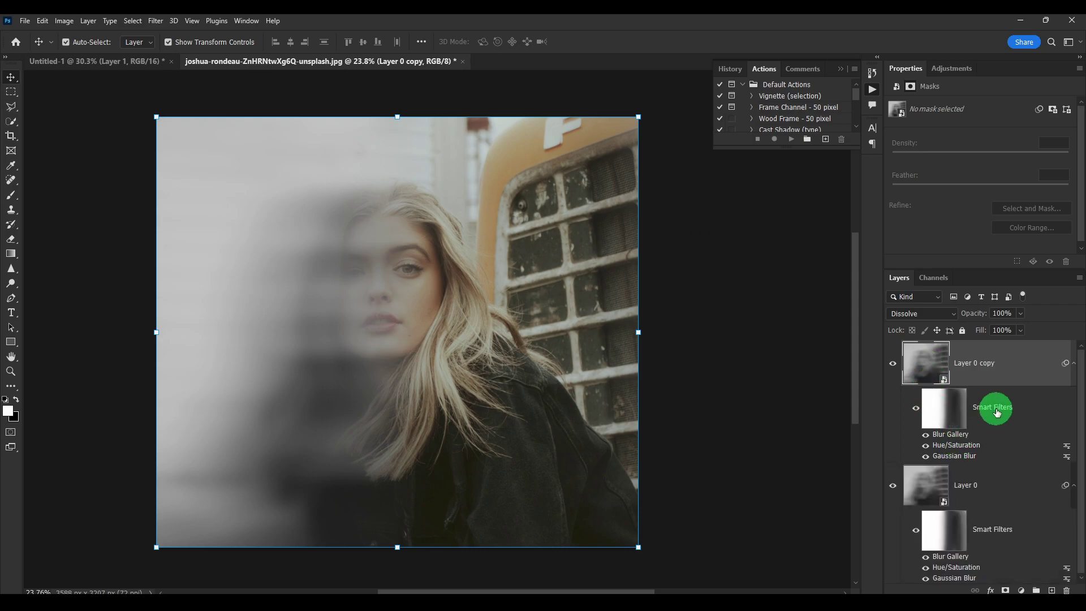
pyautogui.rightClick(987, 430)
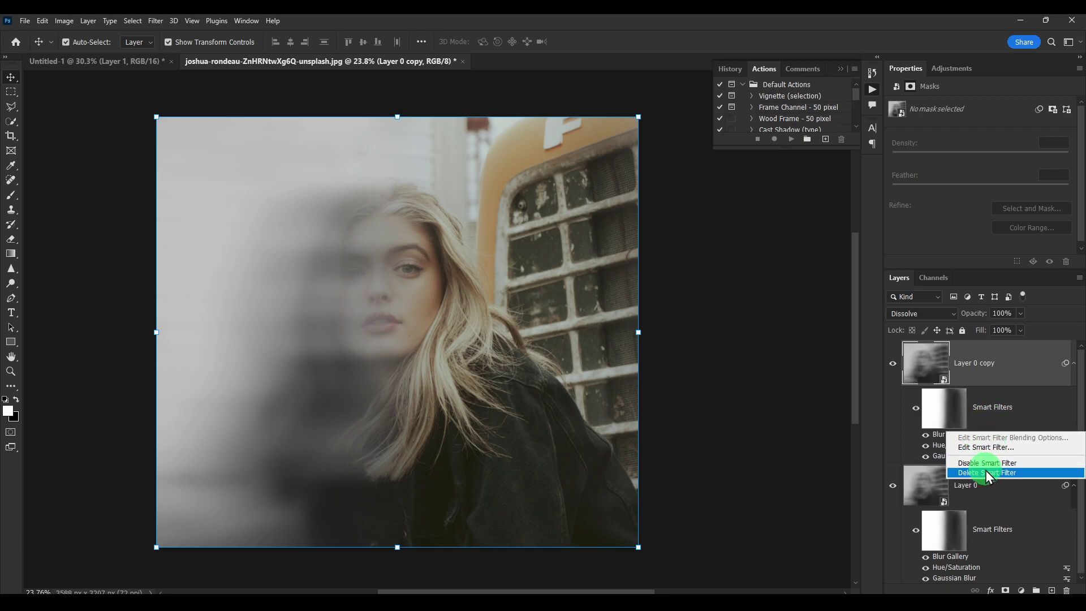
pyautogui.click(987, 472)
pyautogui.rightClick(991, 410)
pyautogui.click(1010, 429)
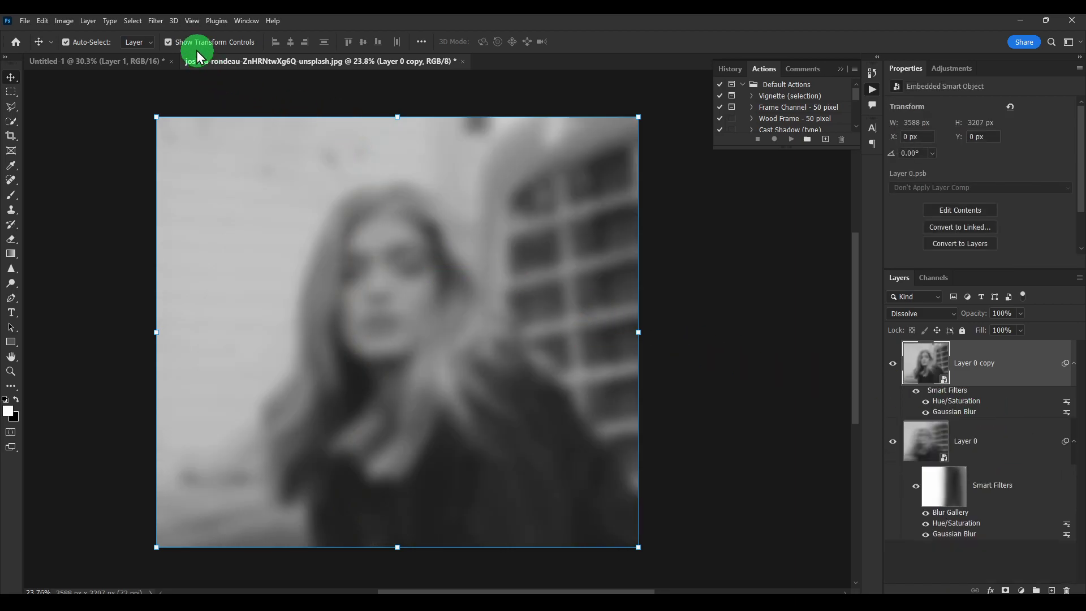
# Add a Path Blur to Layer 0 copy with the path pointing left across the woman's mouth and the Rear Sync Flash preset
pyautogui.click(155, 21)
pyautogui.moveTo(175, 169)
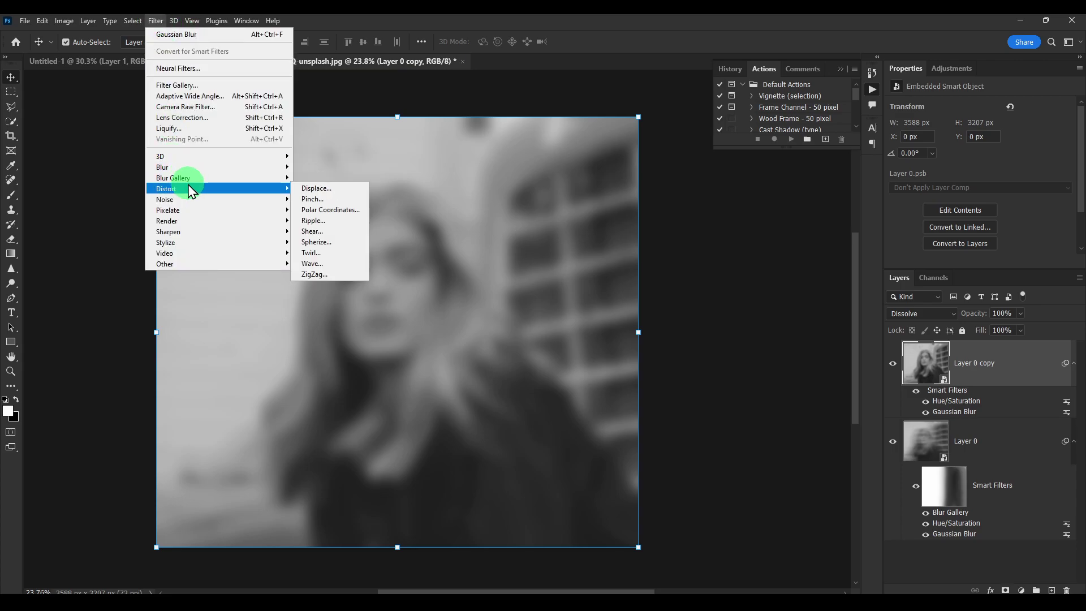
pyautogui.moveTo(287, 187)
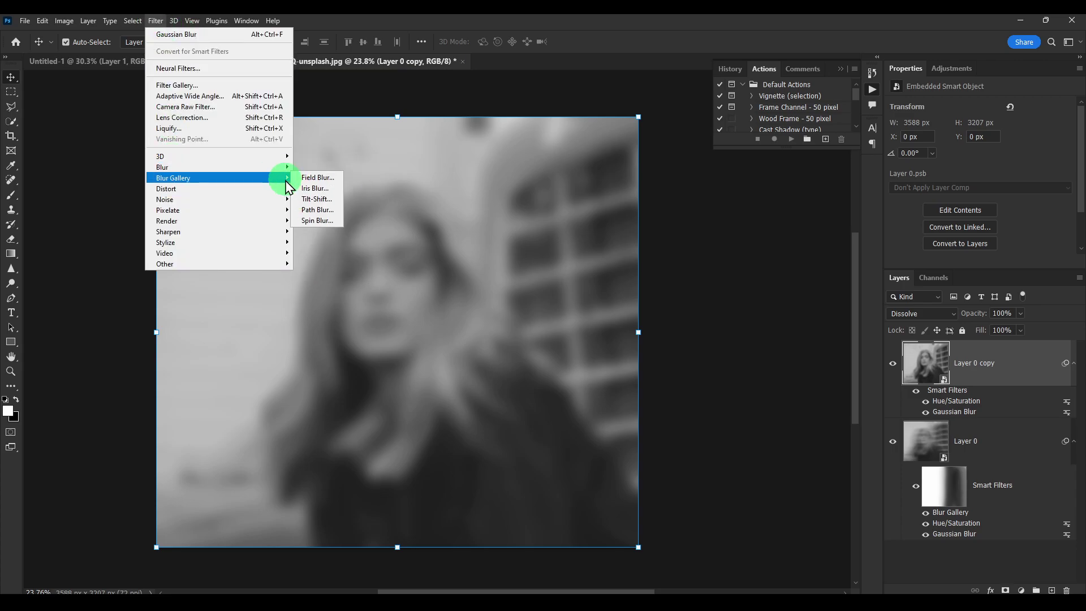
pyautogui.click(314, 209)
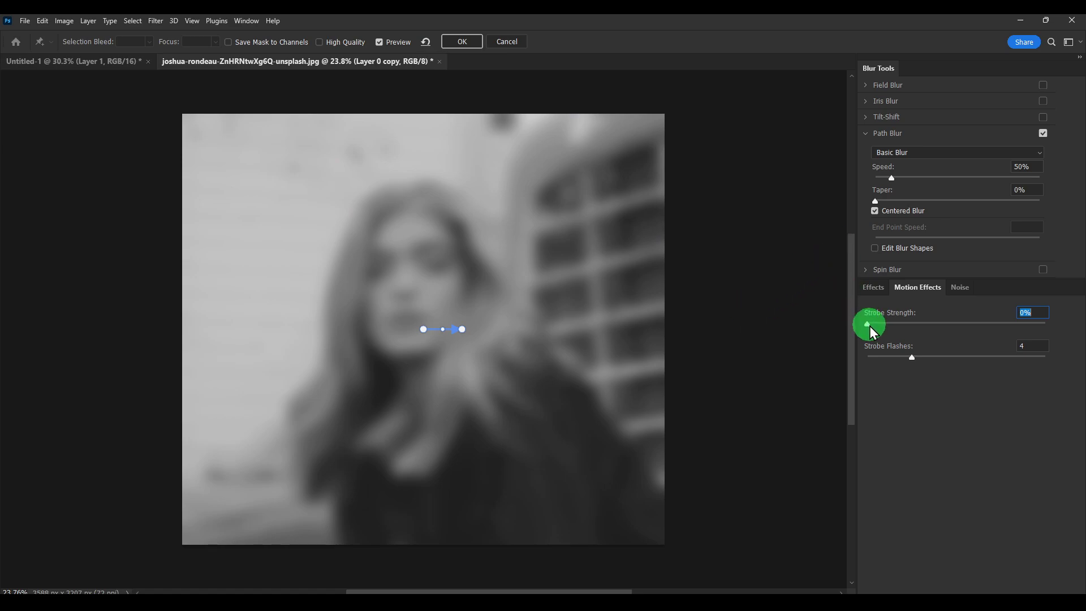
pyautogui.moveTo(869, 325); pyautogui.dragTo(881, 325)
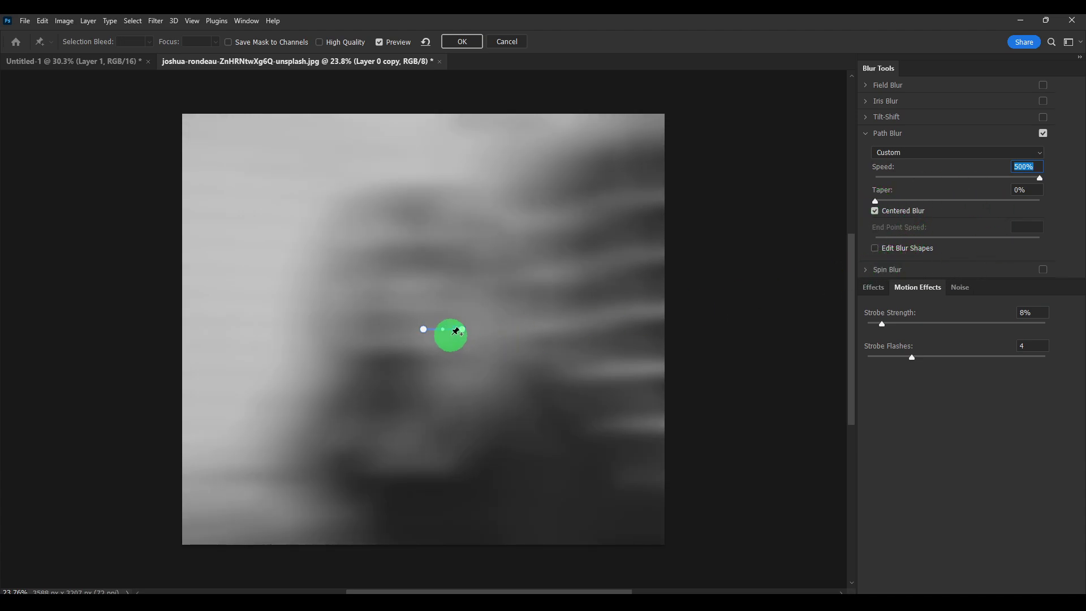
pyautogui.moveTo(461, 335); pyautogui.dragTo(358, 338)
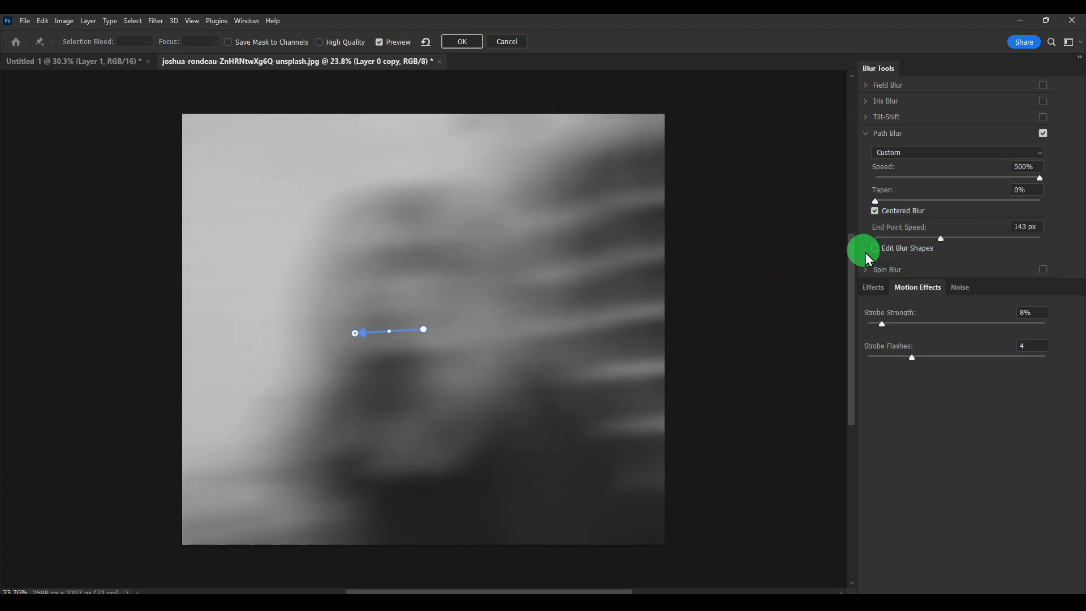
pyautogui.click(901, 153)
pyautogui.click(902, 173)
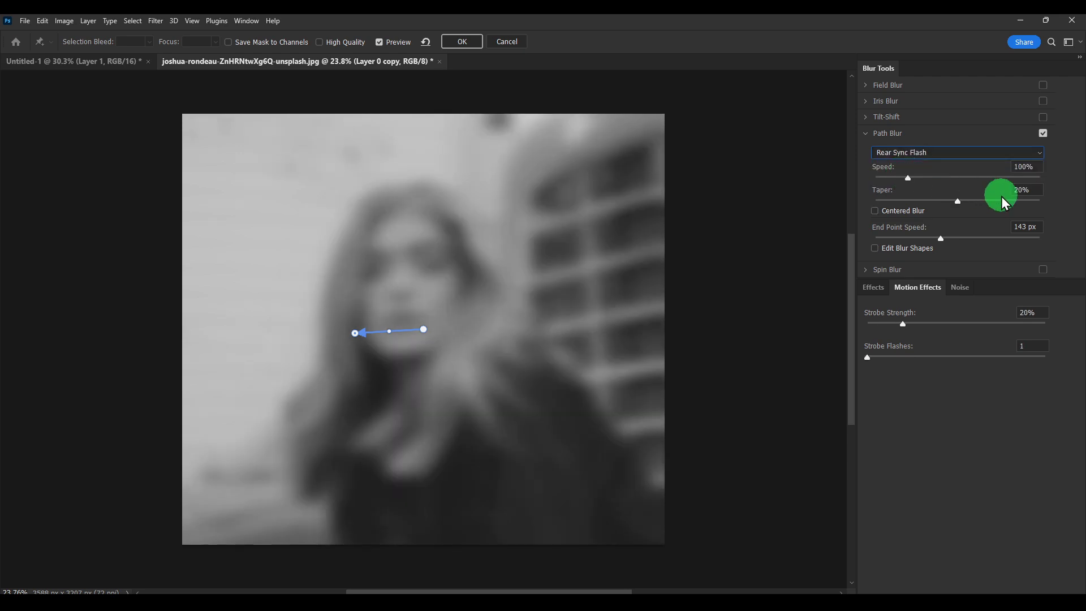
# Apply the Path Blur to Layer 0 copy and open the Filter Gallery for that layer
pyautogui.click(463, 46)
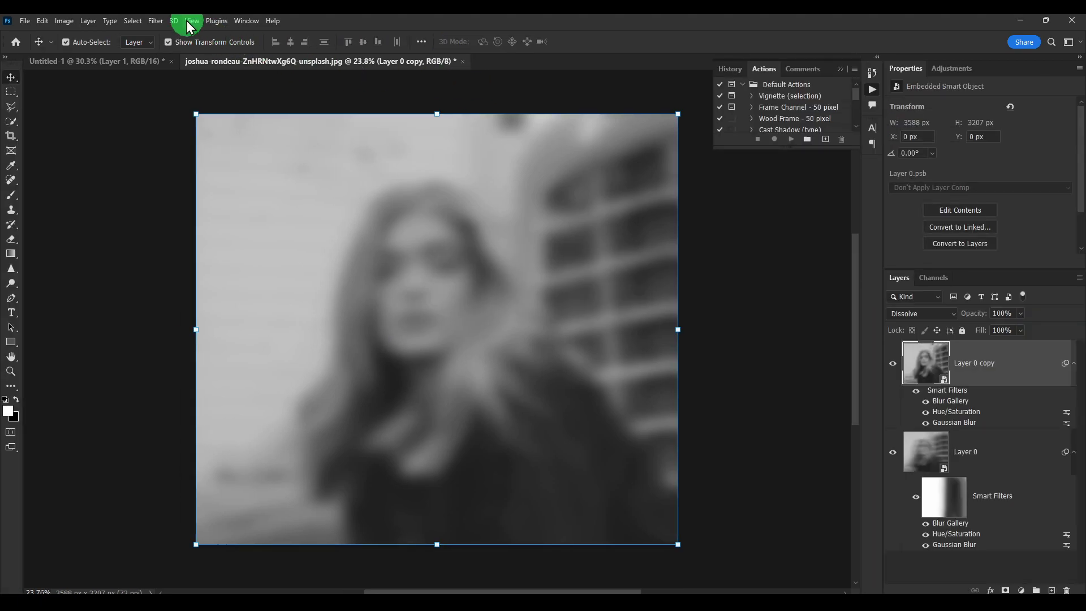
pyautogui.click(156, 21)
pyautogui.moveTo(229, 170)
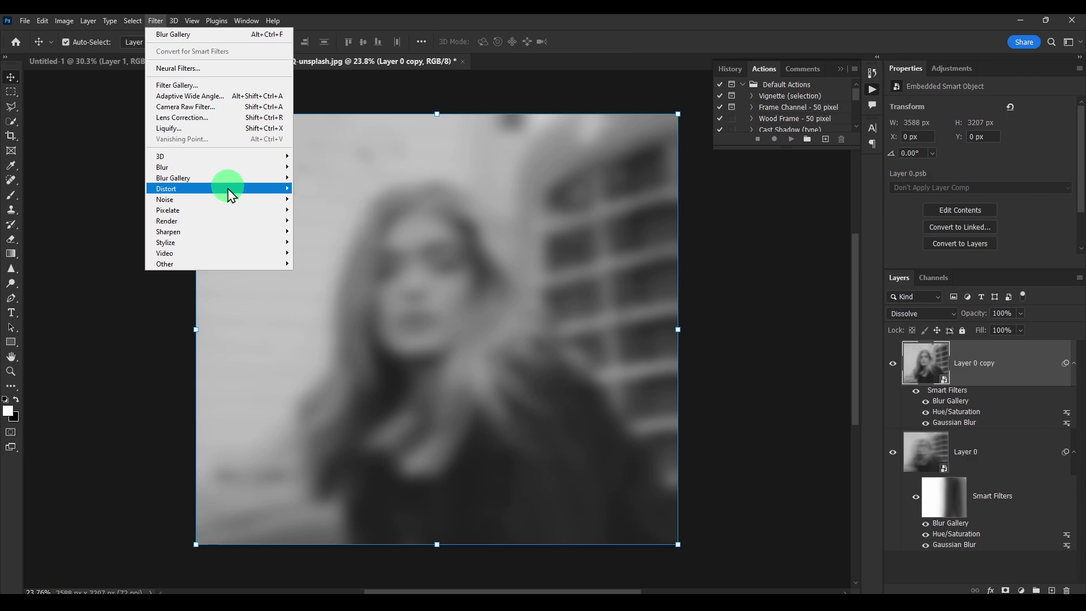
pyautogui.click(172, 70)
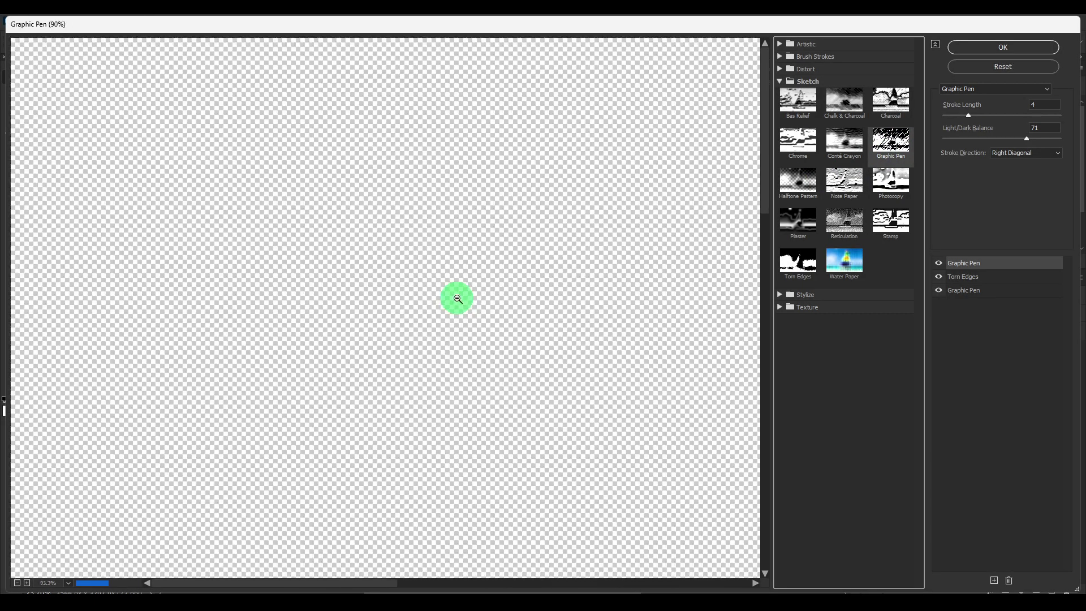
pyautogui.scroll(-1, 457, 298)
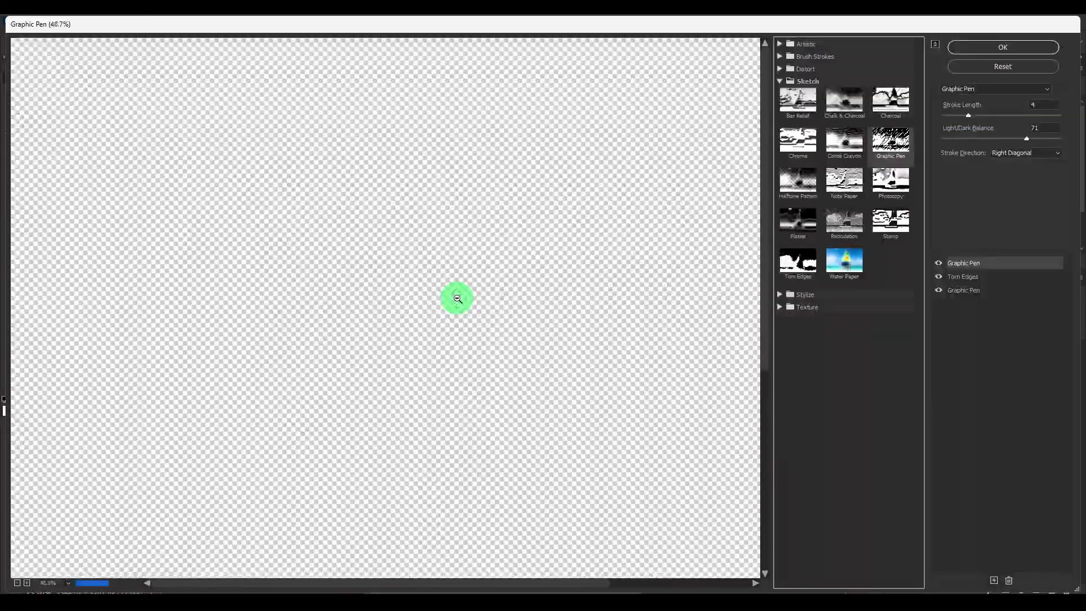
pyautogui.scroll(-1, 457, 296)
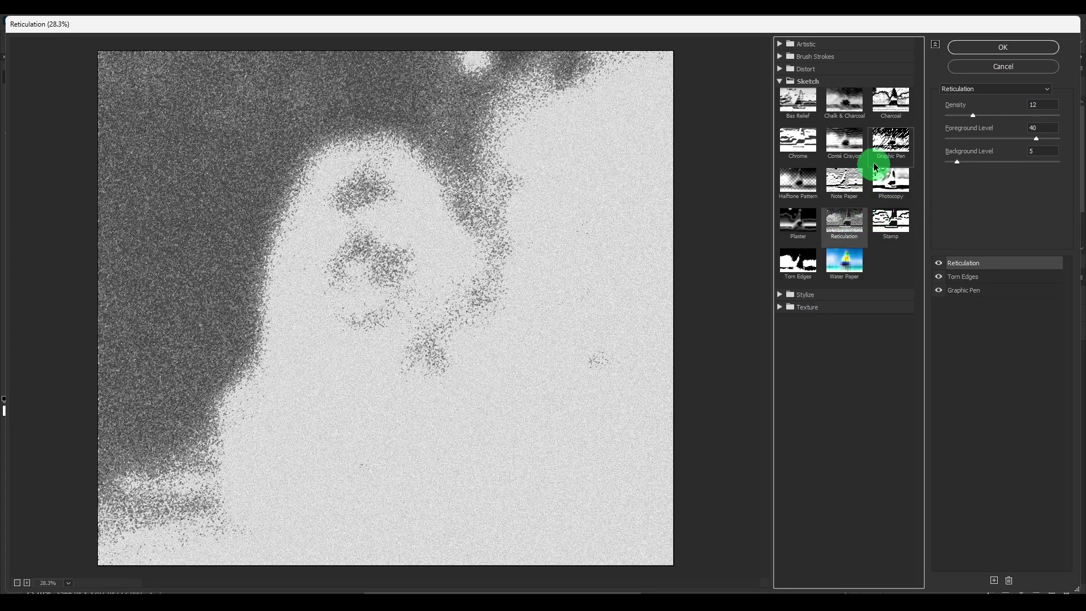
# Set the topmost gallery effect to Graphic Pen with a stroke length of 2 and a light/dark balance of 22
pyautogui.click(880, 146)
pyautogui.click(966, 116)
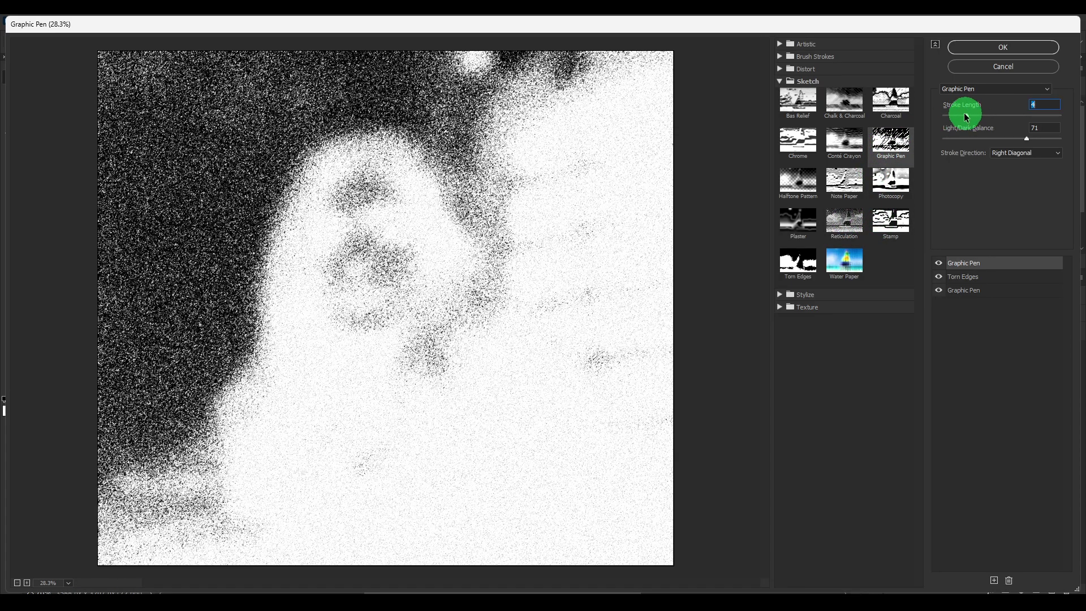
pyautogui.moveTo(967, 117); pyautogui.dragTo(960, 116)
pyautogui.moveTo(987, 137)
pyautogui.mouseDown()
pyautogui.moveTo(962, 141)
pyautogui.moveTo(960, 114)
pyautogui.moveTo(950, 119)
pyautogui.mouseUp()
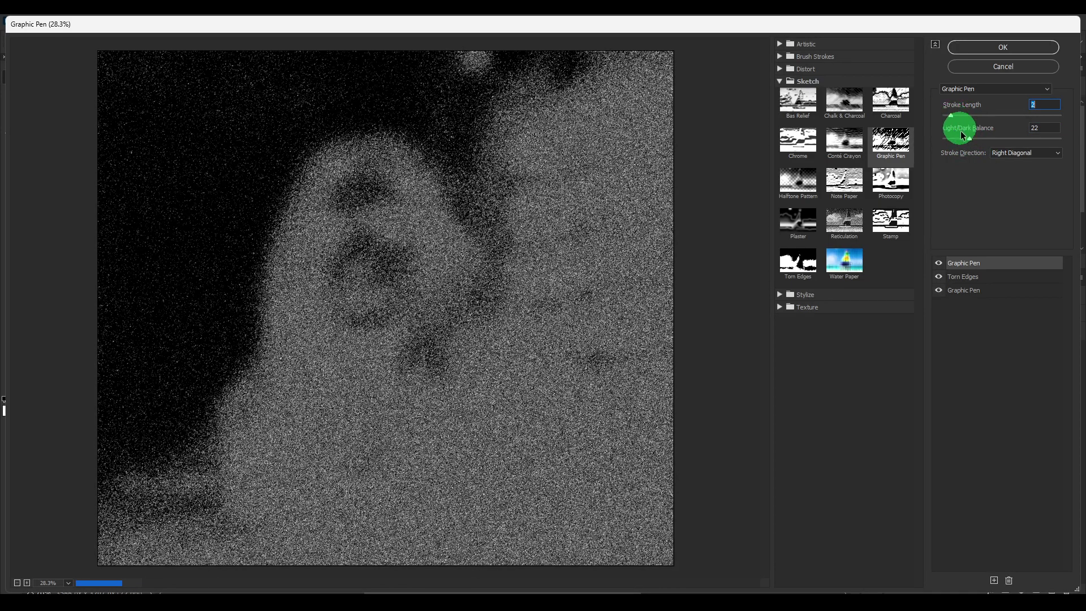
# Delete the Torn Edges effect and the lower Graphic Pen effect from the filter stack
pyautogui.click(968, 277)
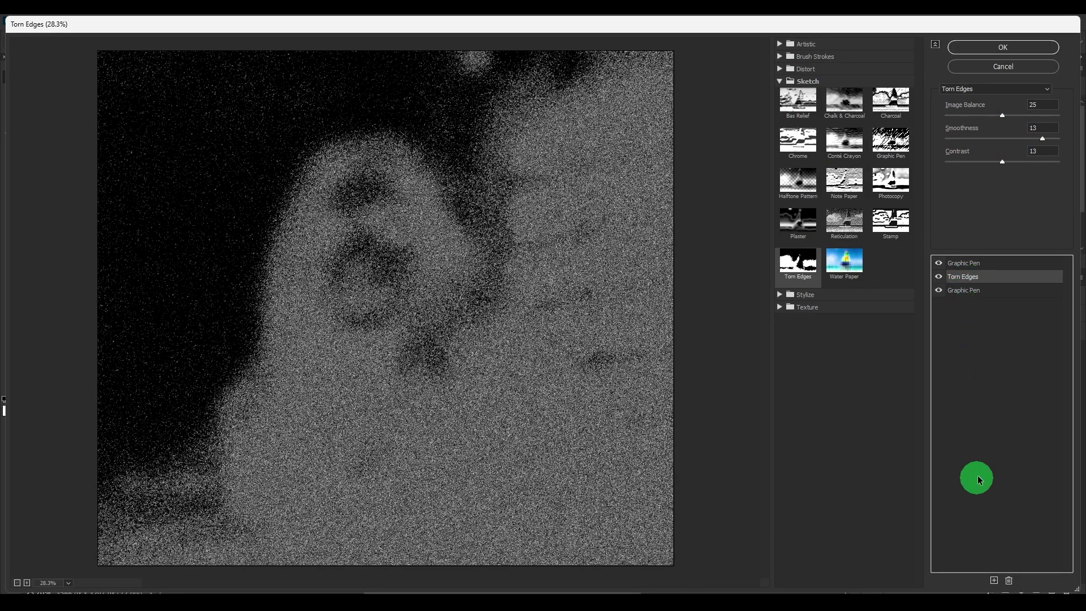
pyautogui.click(1009, 580)
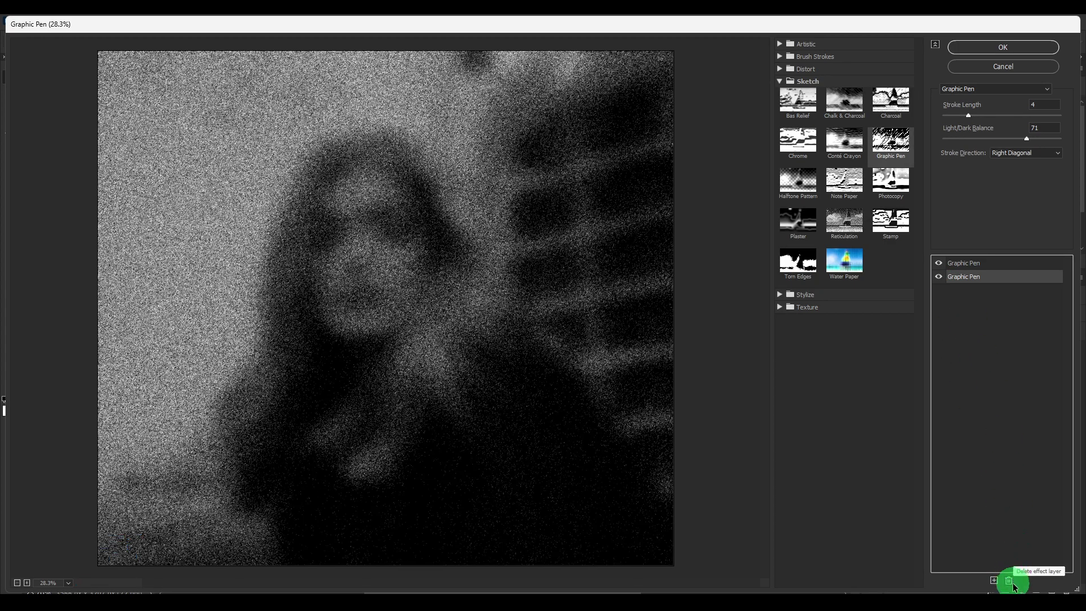
pyautogui.click(1009, 580)
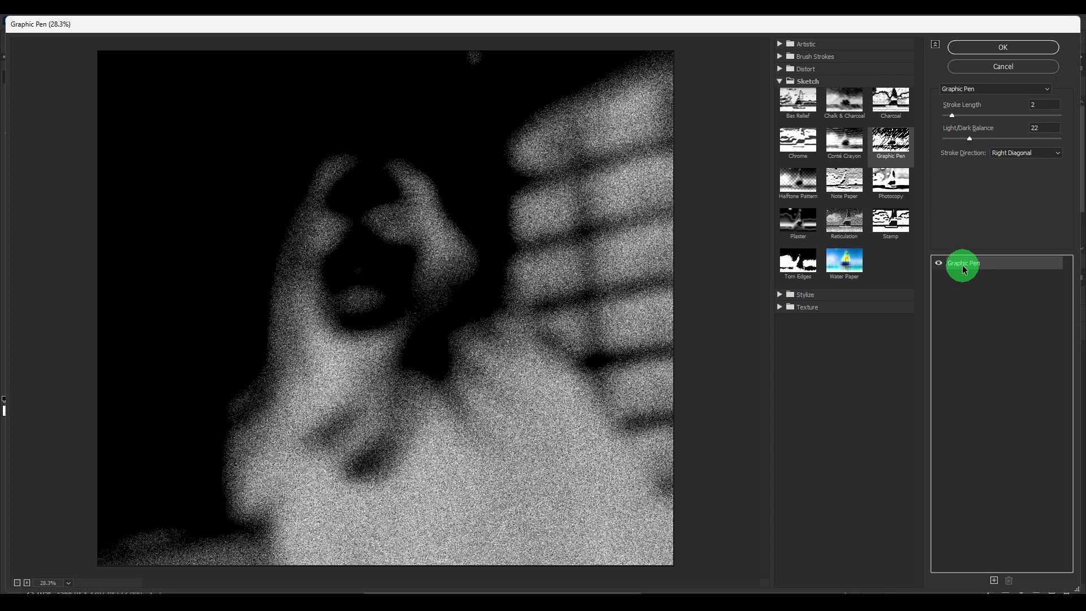
# Replace the remaining Graphic Pen effect with Grain, comparing it with Glowing Edges
pyautogui.click(960, 89)
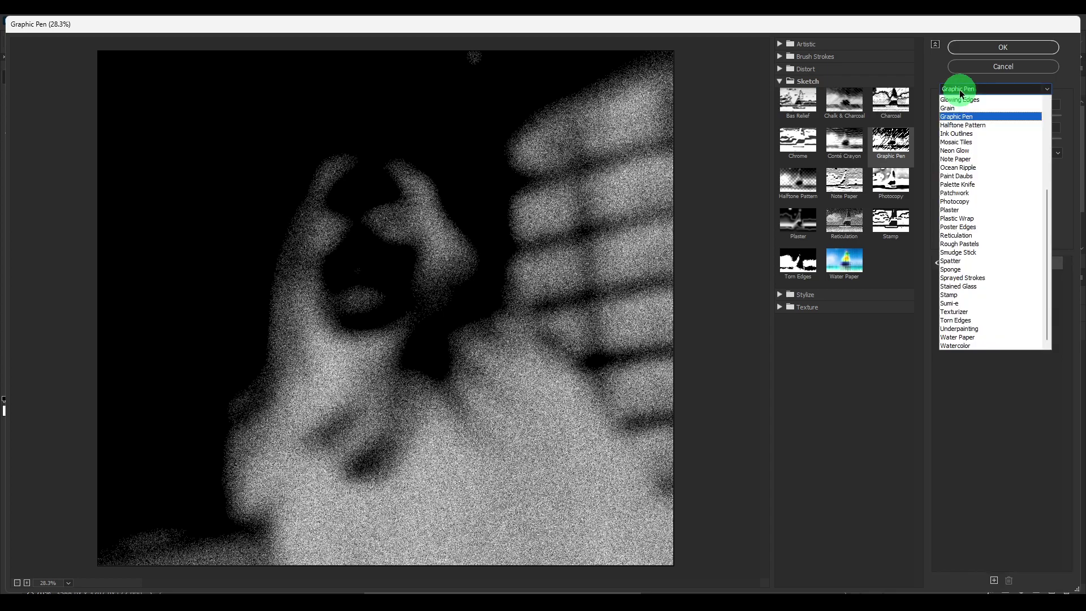
pyautogui.click(964, 100)
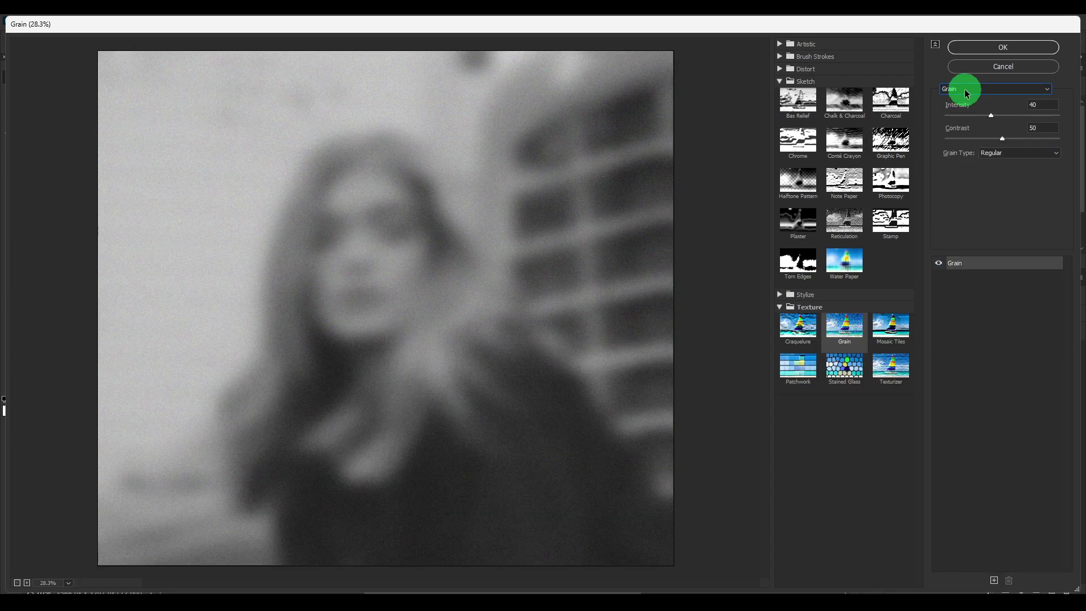
pyautogui.click(965, 89)
pyautogui.click(963, 100)
pyautogui.click(962, 91)
pyautogui.click(963, 97)
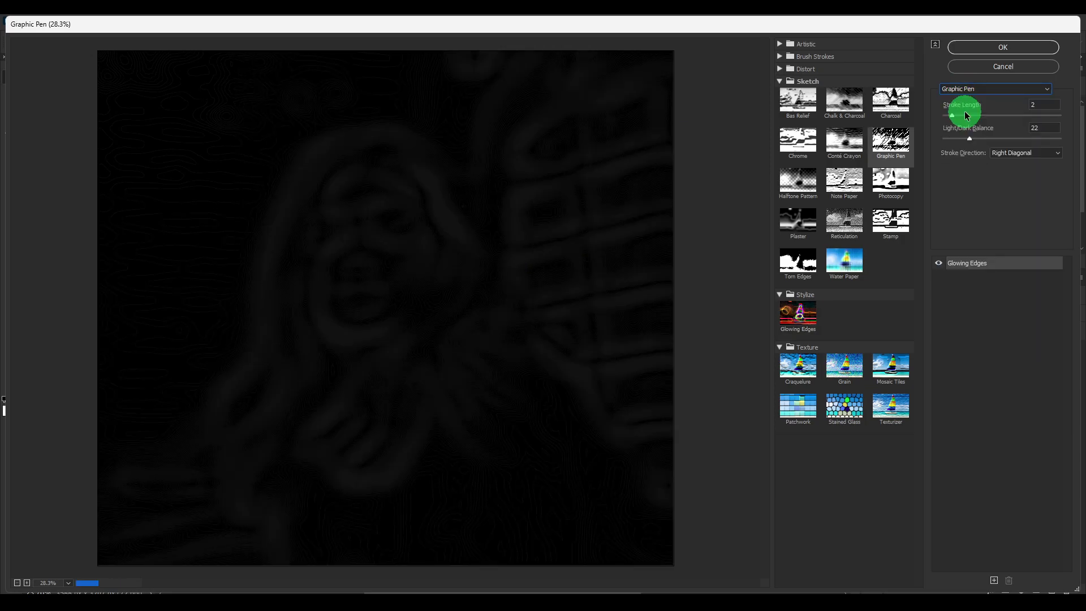
pyautogui.click(965, 89)
pyautogui.click(963, 108)
pyautogui.click(970, 91)
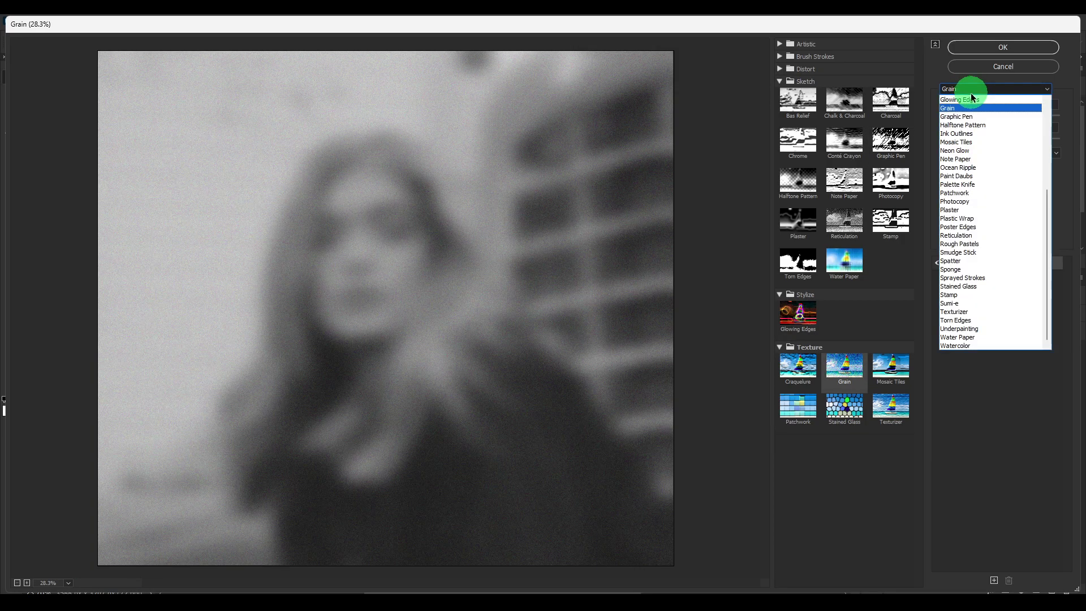
pyautogui.click(989, 395)
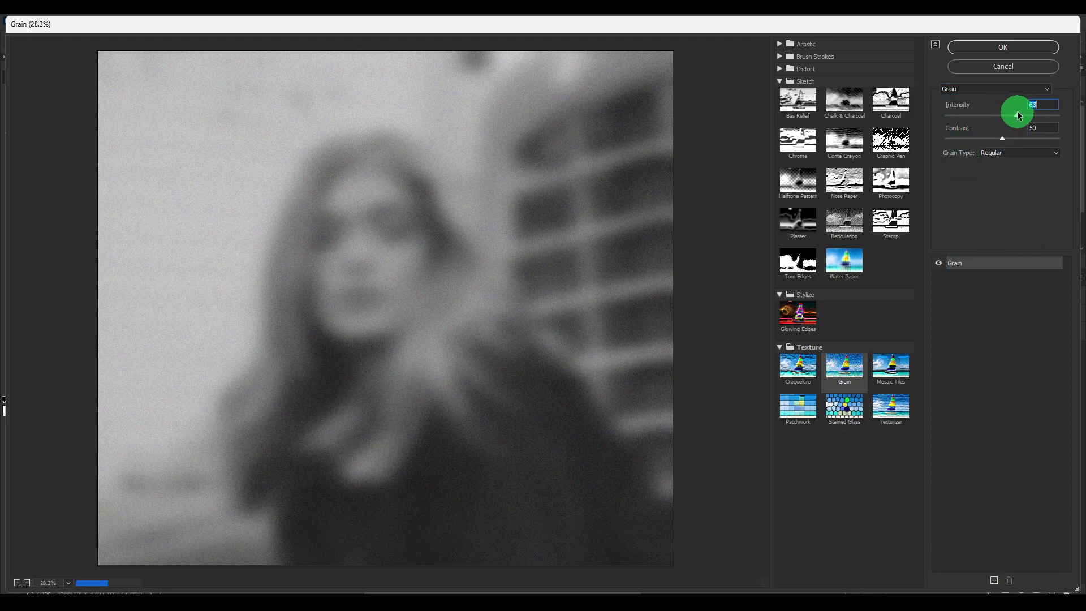
# Set the Grain effect to intensity 7 and contrast 64 and apply the Filter Gallery to Layer 0 copy
pyautogui.click(965, 139)
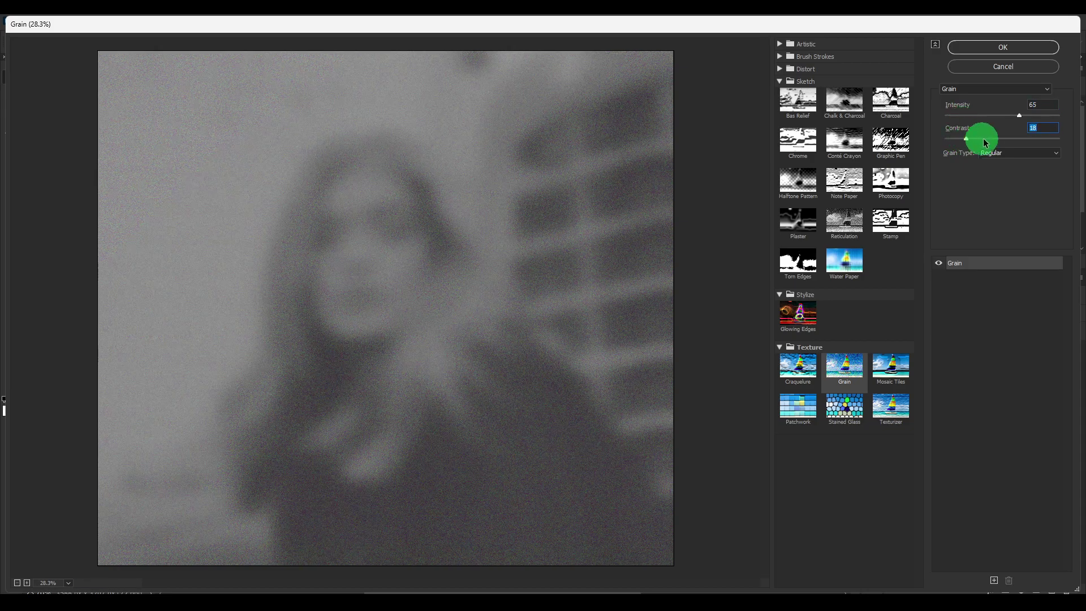
pyautogui.click(1016, 138)
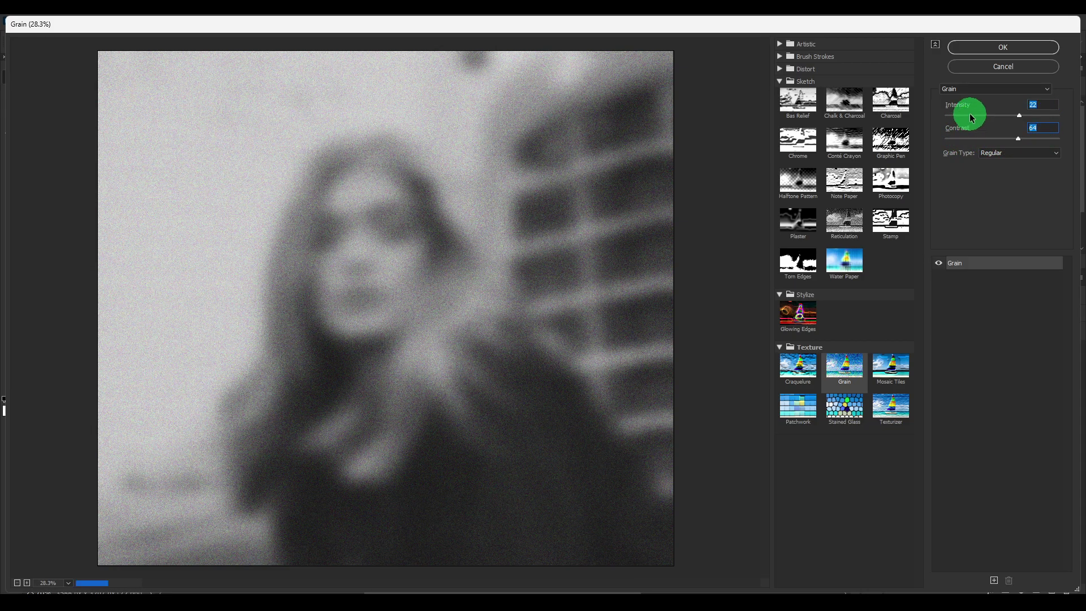
pyautogui.click(952, 115)
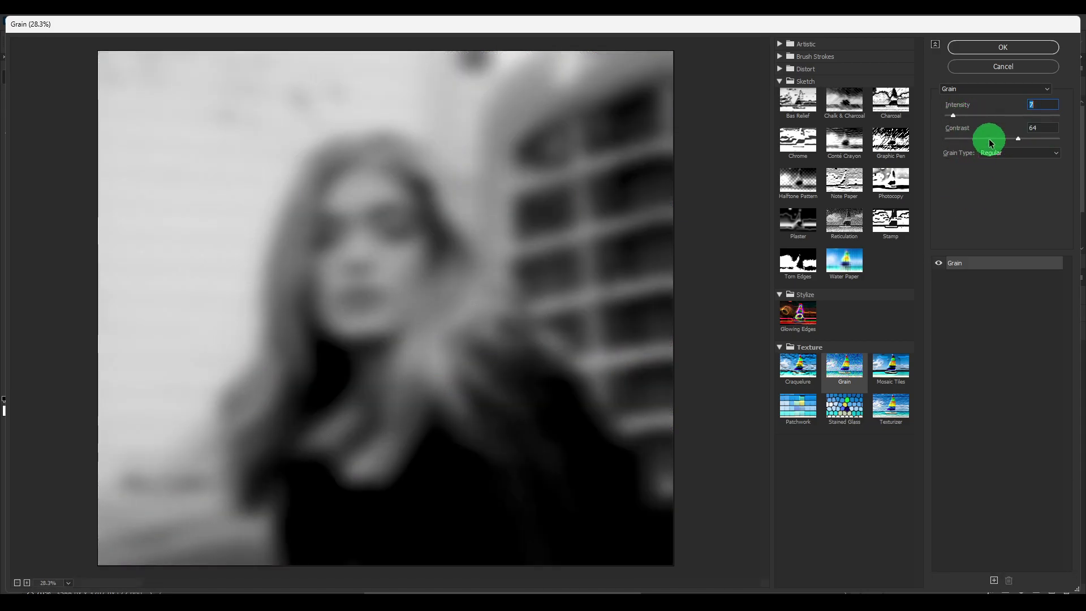
pyautogui.click(990, 47)
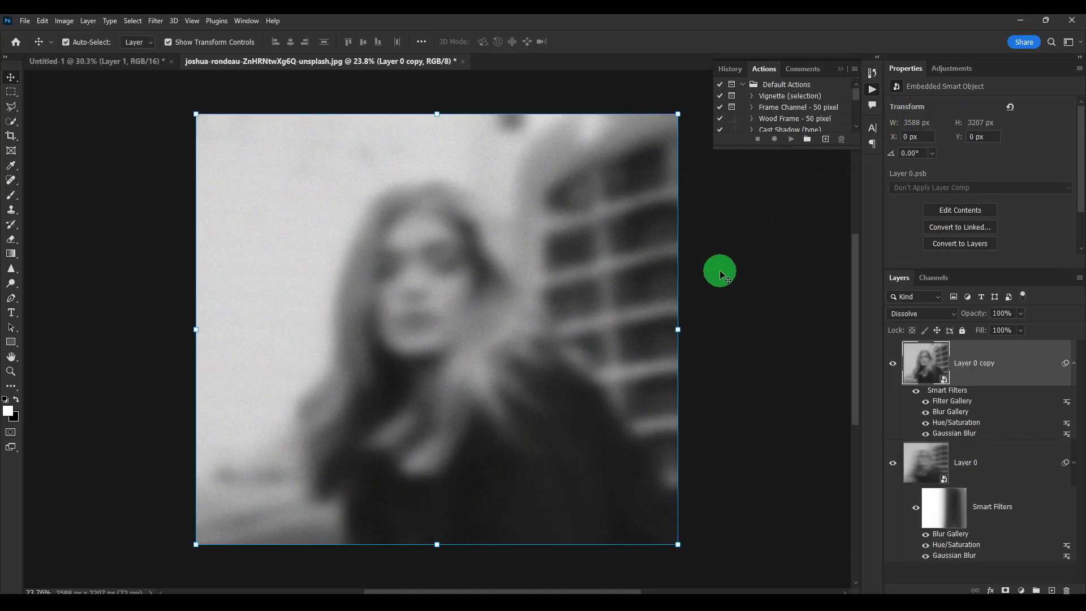
# Change the blend mode of Layer 0 copy from Dissolve to Overlay
pyautogui.click(919, 313)
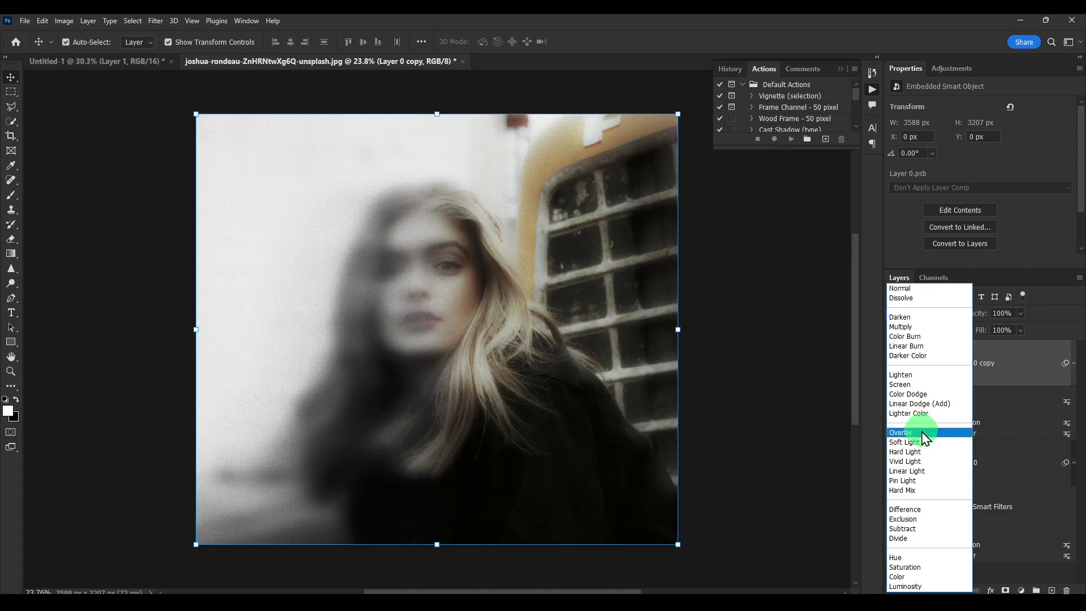
pyautogui.click(905, 432)
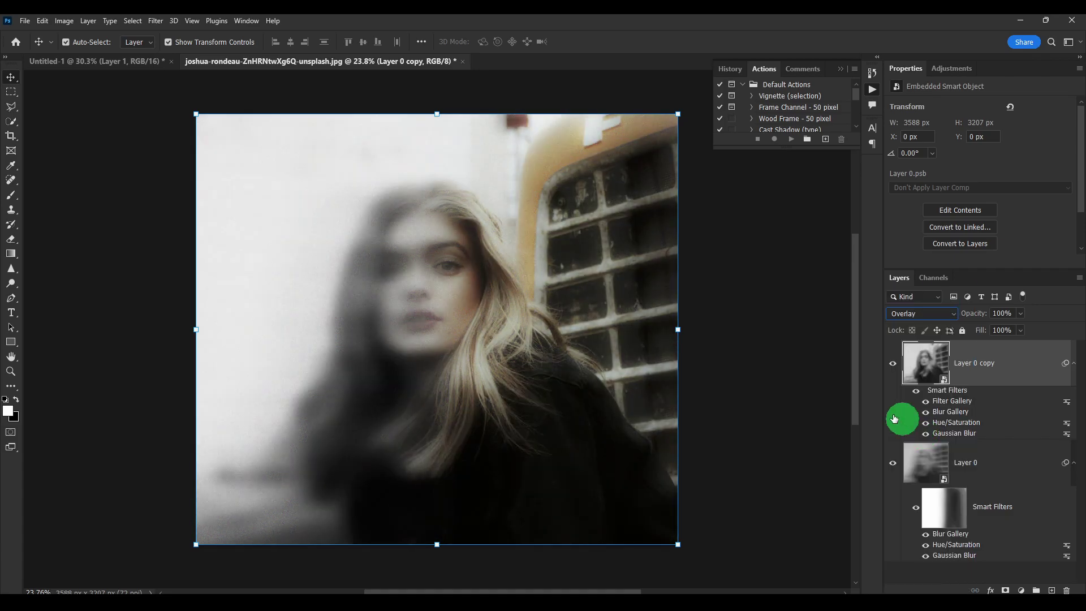
pyautogui.moveTo(406, 163); pyautogui.dragTo(415, 183)
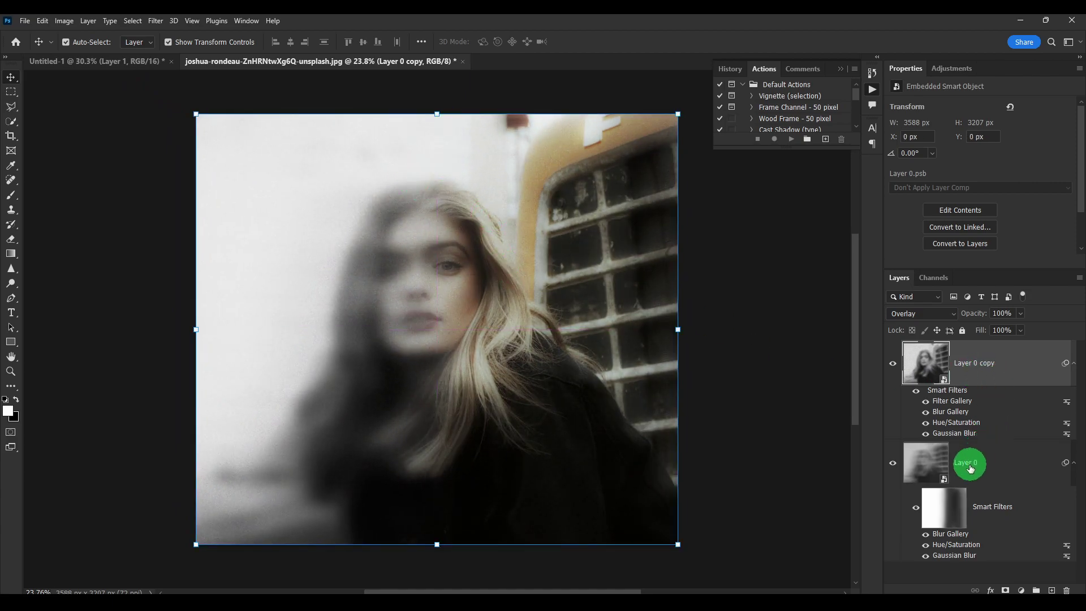
# Select Layer 0 together with Layer 0 copy and try to transfer both into the Untitled-1 document
pyautogui.keyDown('shift'); pyautogui.click(949, 467); pyautogui.keyUp('shift')
pyautogui.moveTo(935, 386); pyautogui.dragTo(881, 338)
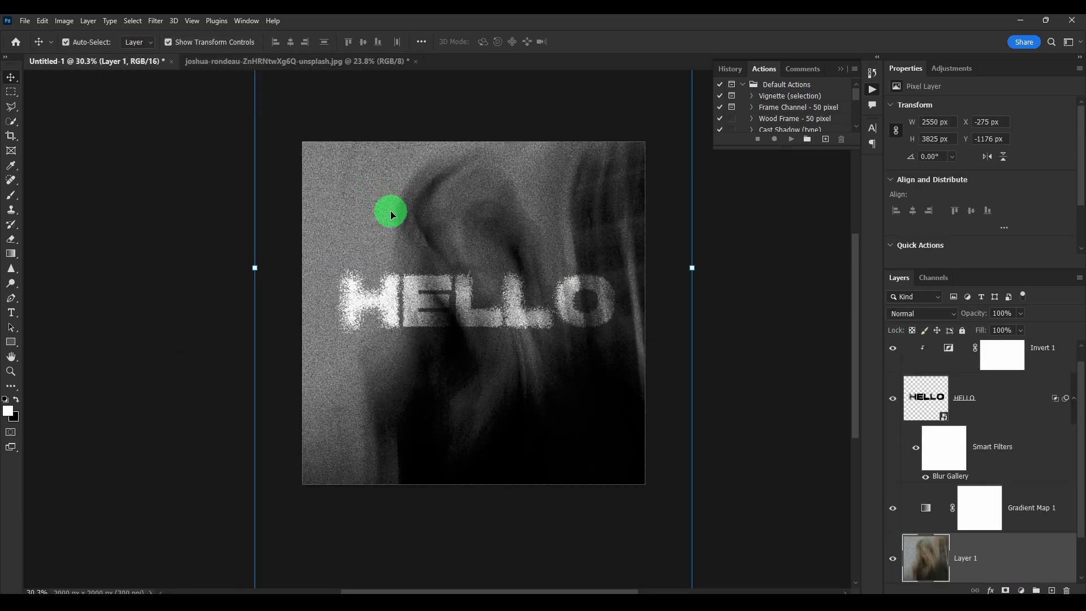
pyautogui.click(53, 117)
# Bring Layer 1, the blurred portrait in Untitled-1, to the top of the layer stack
pyautogui.scroll(-1, 956, 465)
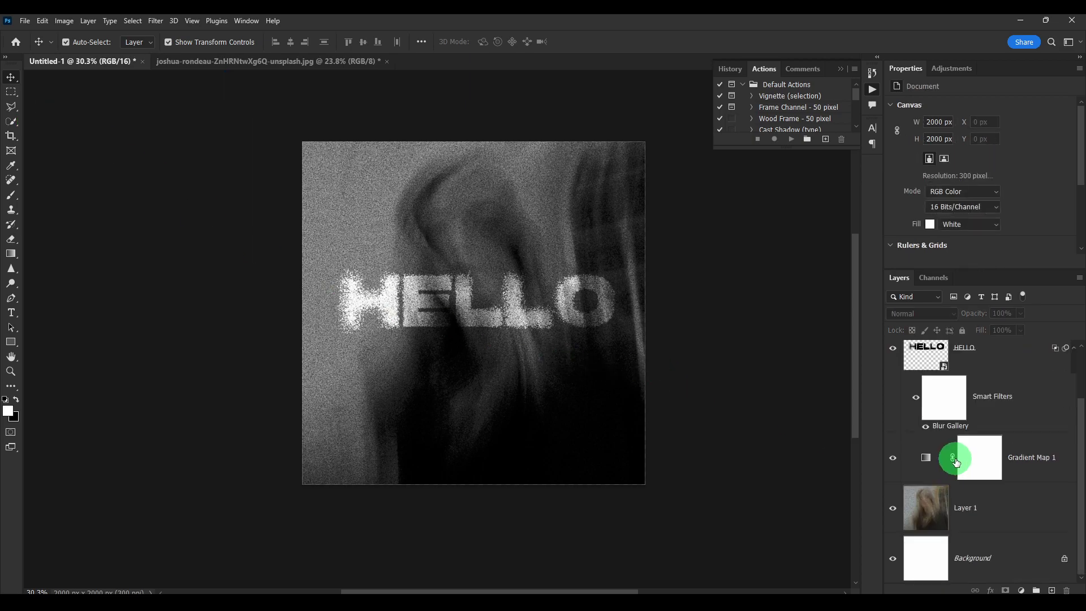
pyautogui.scroll(1, 954, 460)
pyautogui.scroll(-1, 849, 469)
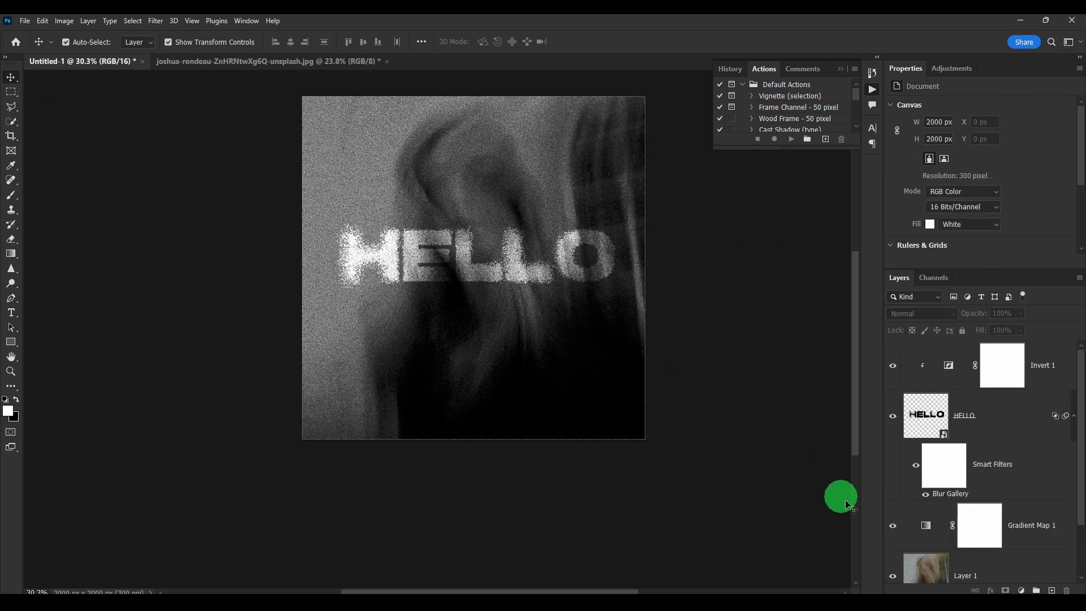
pyautogui.click(926, 562)
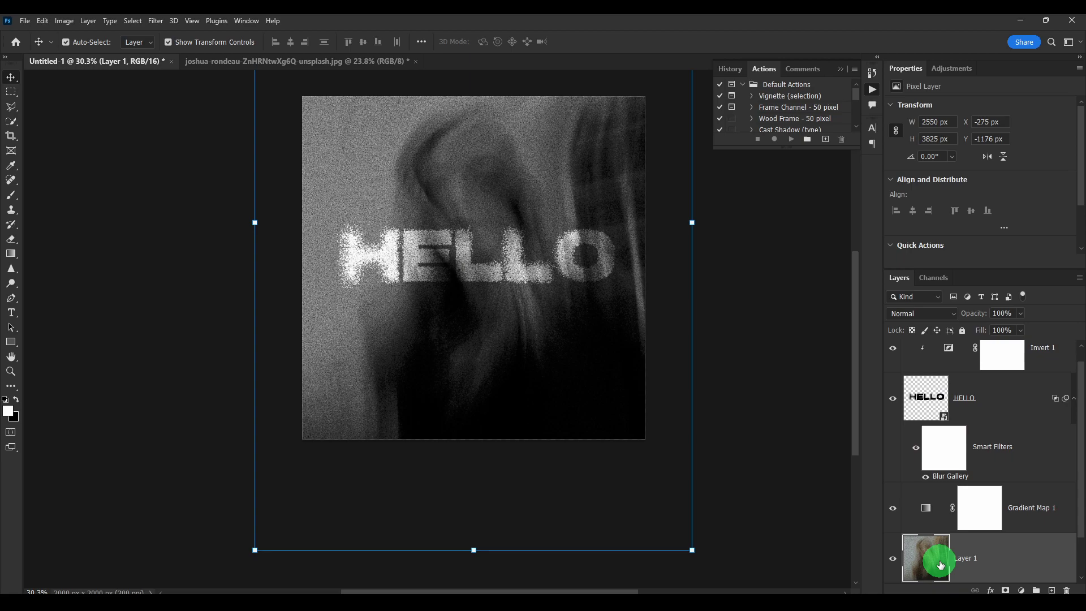
pyautogui.hotkey('ctrl', 'shift', ']')
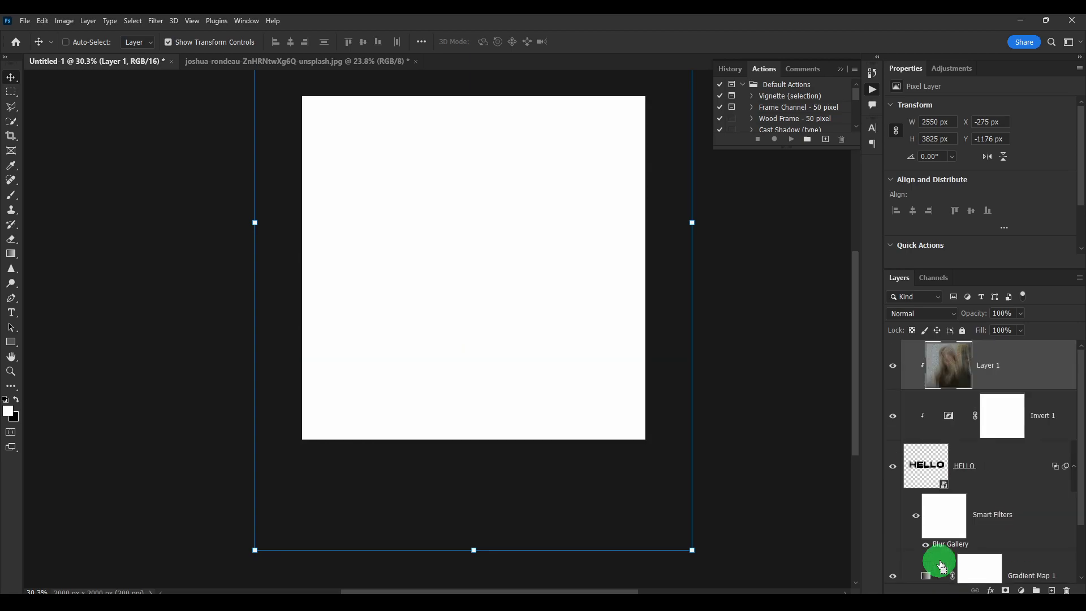
# Turn off the transform controls and try again to transfer the two portrait layers into Untitled-1
pyautogui.click(356, 60)
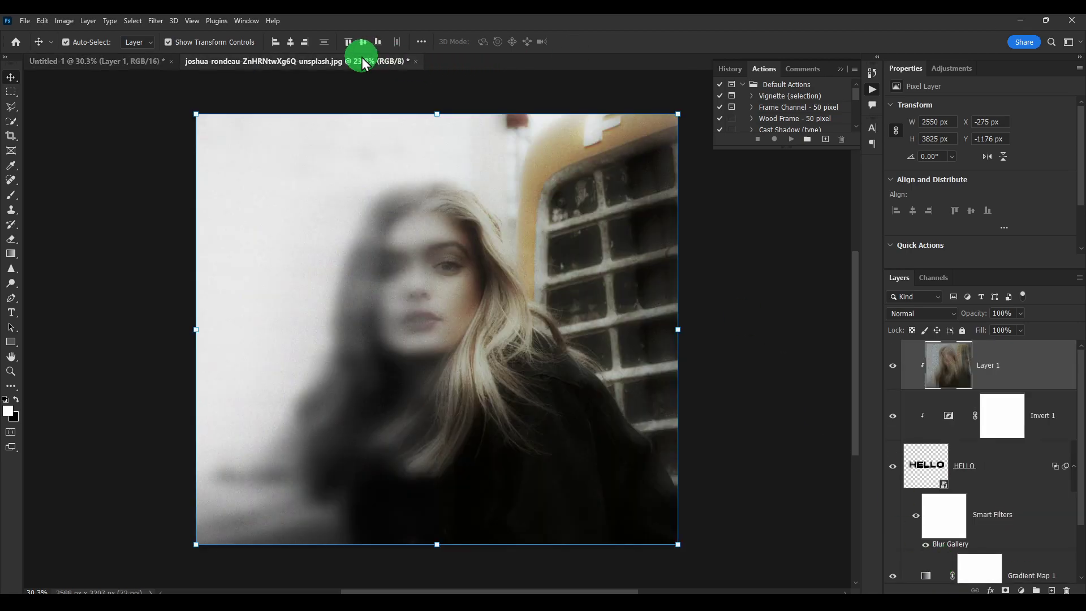
pyautogui.moveTo(922, 374); pyautogui.dragTo(877, 342)
pyautogui.click(168, 42)
pyautogui.click(287, 57)
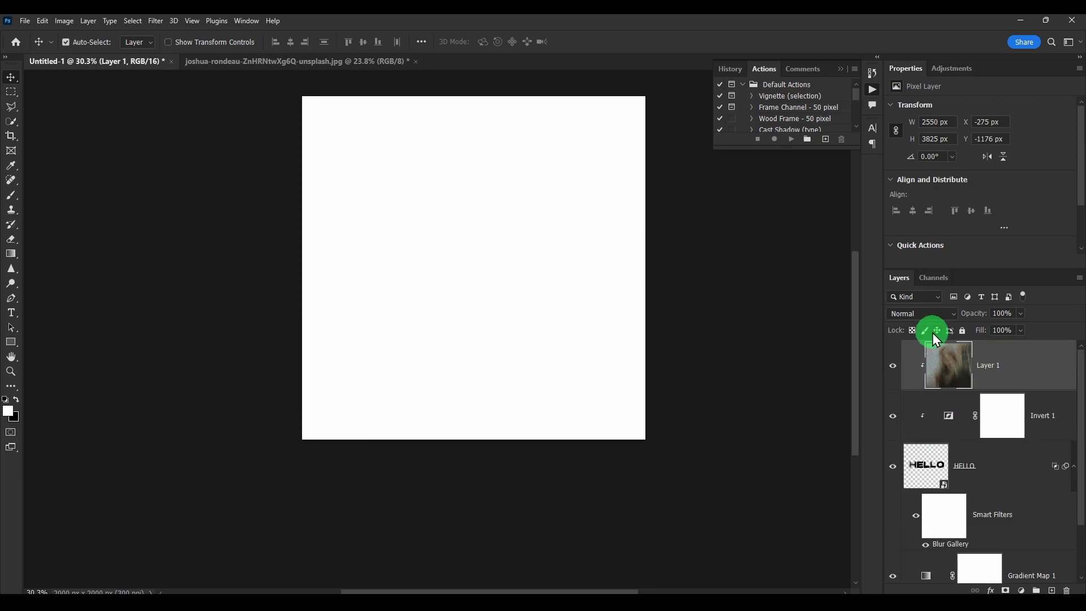
# Release Layer 1 in Untitled-1 from its clipping mask so the blurred portrait covers the canvas
pyautogui.scroll(-2, 933, 395)
pyautogui.scroll(2, 940, 413)
pyautogui.keyDown('alt'); pyautogui.click(928, 388); pyautogui.keyUp('alt')
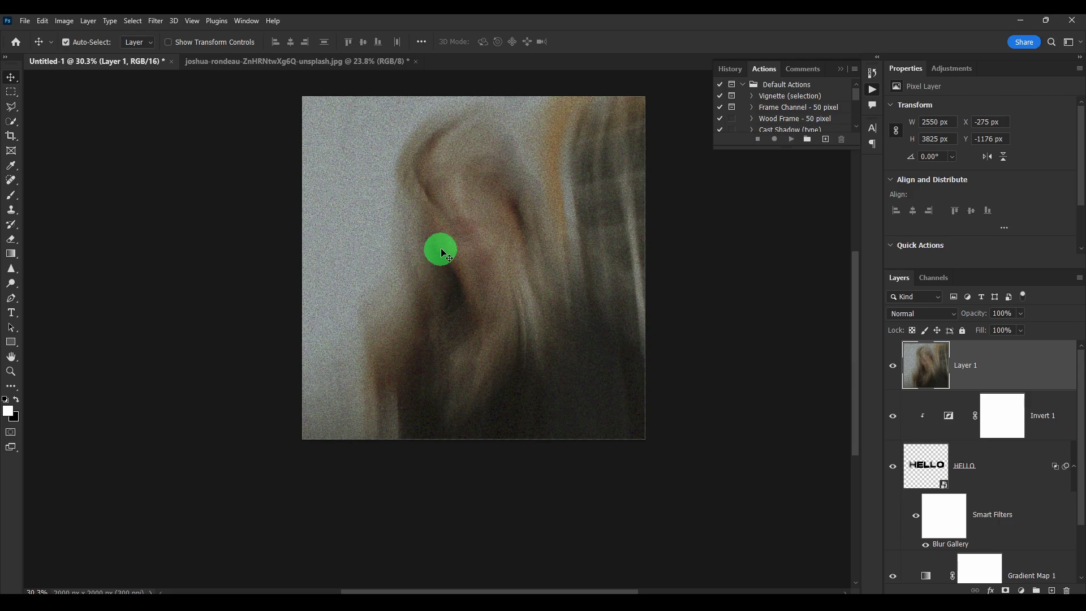
pyautogui.scroll(2, 452, 236)
pyautogui.scroll(5, 452, 251)
pyautogui.scroll(-4, 452, 251)
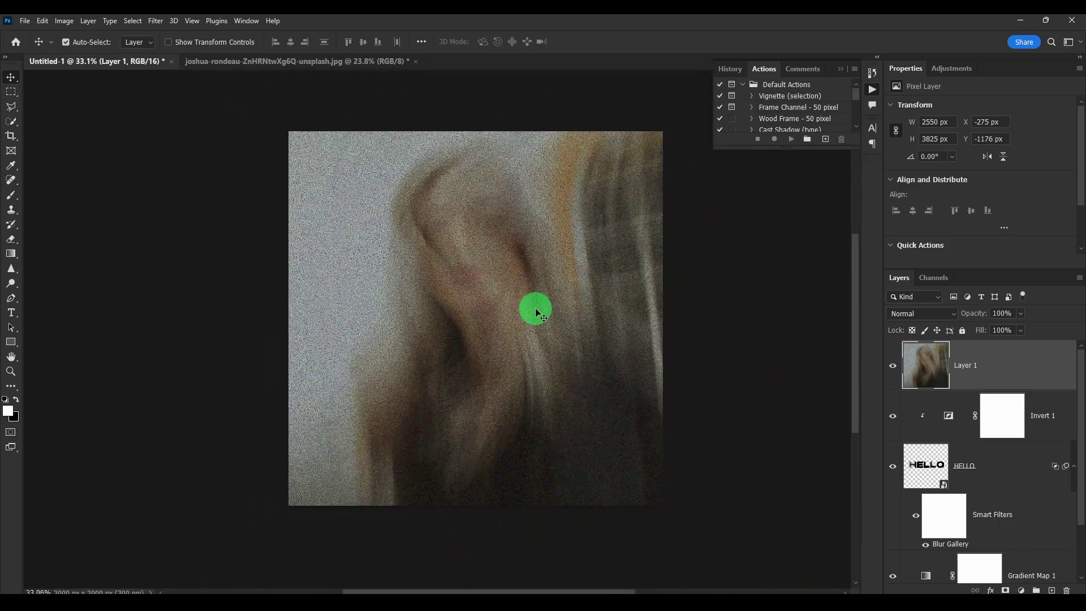
# Shift both layers in the joshua-rondeau portrait document sideways and bring them back to their starting position
pyautogui.click(351, 62)
pyautogui.moveTo(427, 259); pyautogui.dragTo(609, 263)
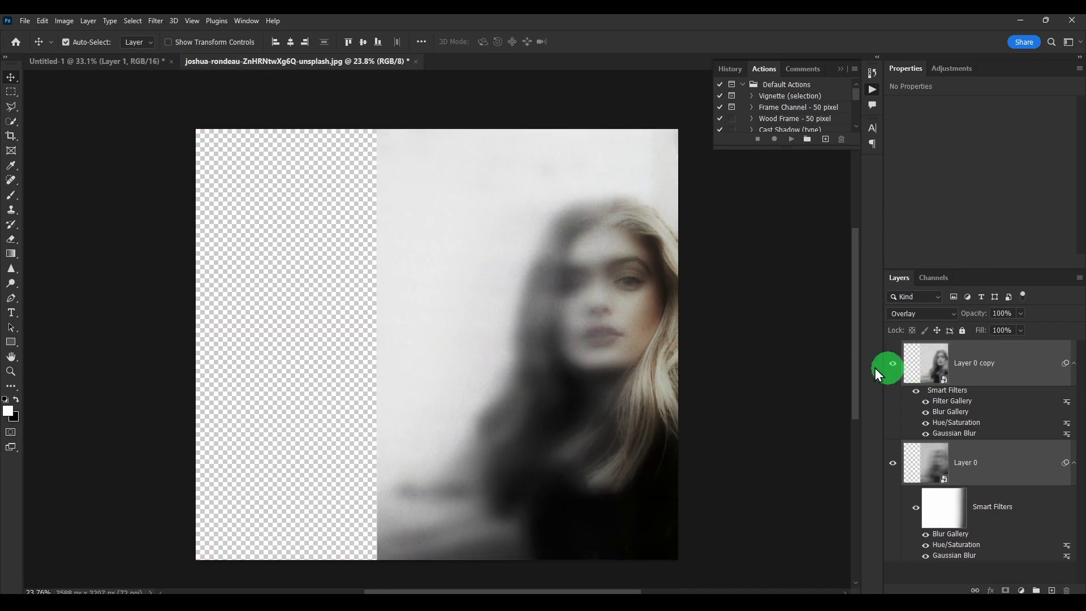
pyautogui.moveTo(500, 288); pyautogui.dragTo(435, 288)
pyautogui.moveTo(646, 318); pyautogui.dragTo(533, 317)
# Merge Layer 0 and Layer 0 copy of the portrait document into a single layer
pyautogui.rightClick(928, 363)
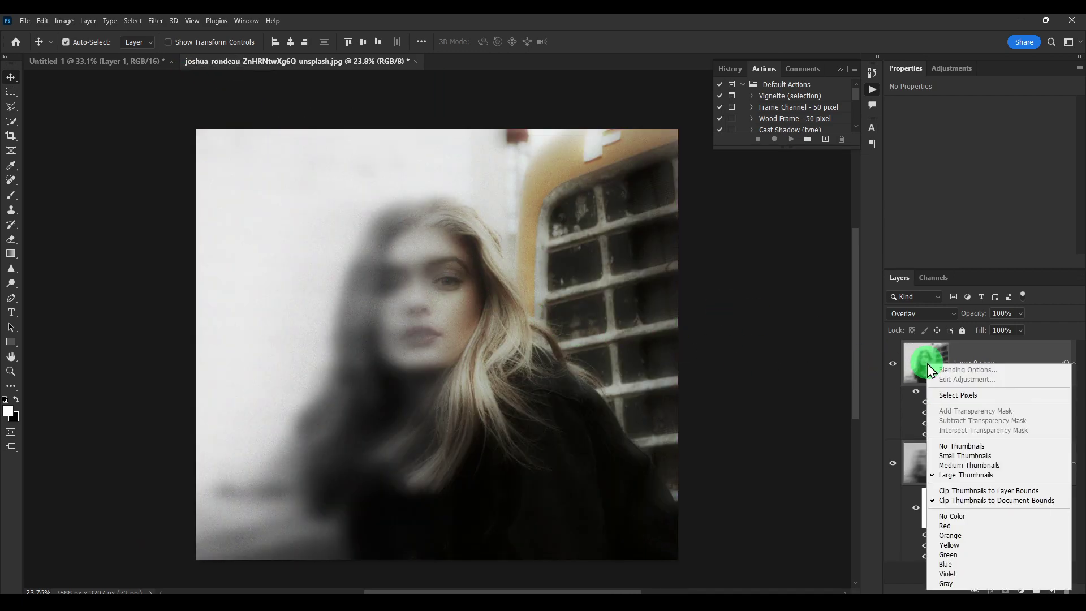
pyautogui.rightClick(1022, 346)
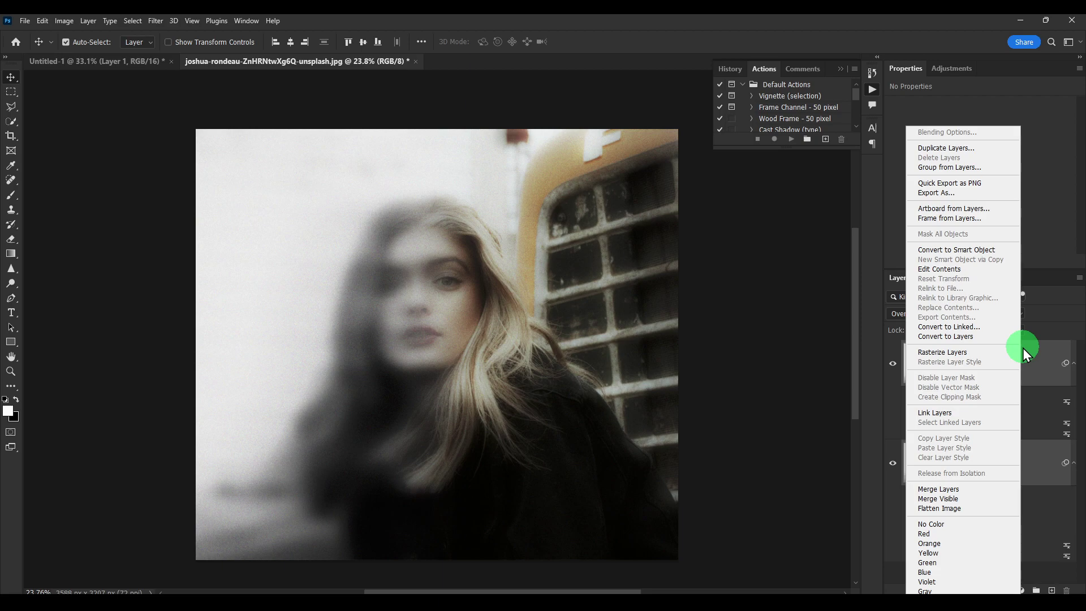
pyautogui.click(938, 489)
pyautogui.moveTo(919, 365); pyautogui.dragTo(921, 432)
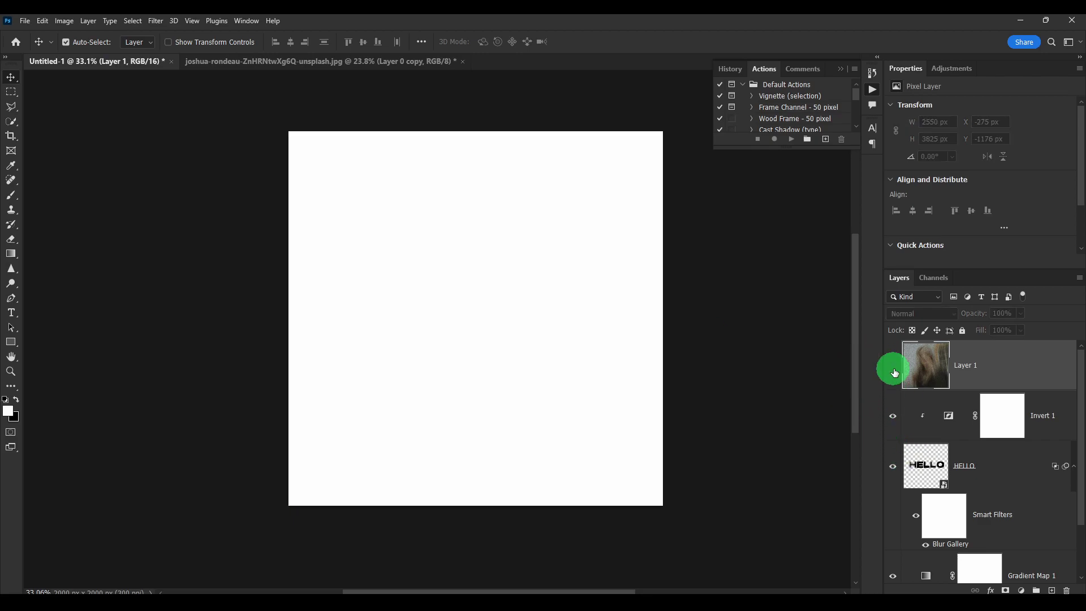
# Show Layer 1 in Untitled-1 and move the HELLO smart object with its filters above it in the layer stack
pyautogui.click(892, 365)
pyautogui.click(233, 64)
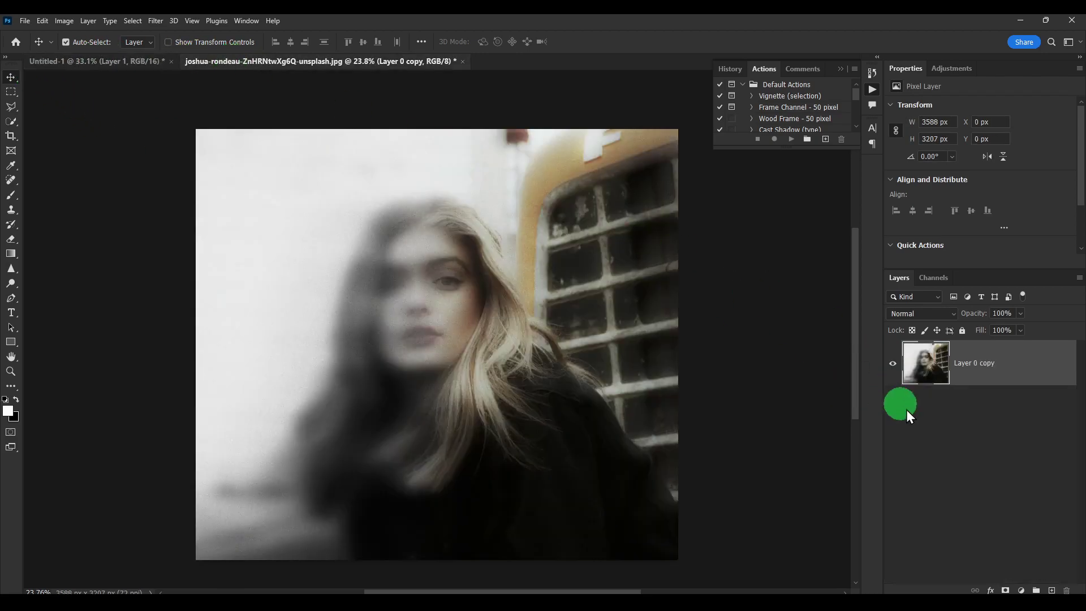
pyautogui.moveTo(934, 370); pyautogui.dragTo(887, 388)
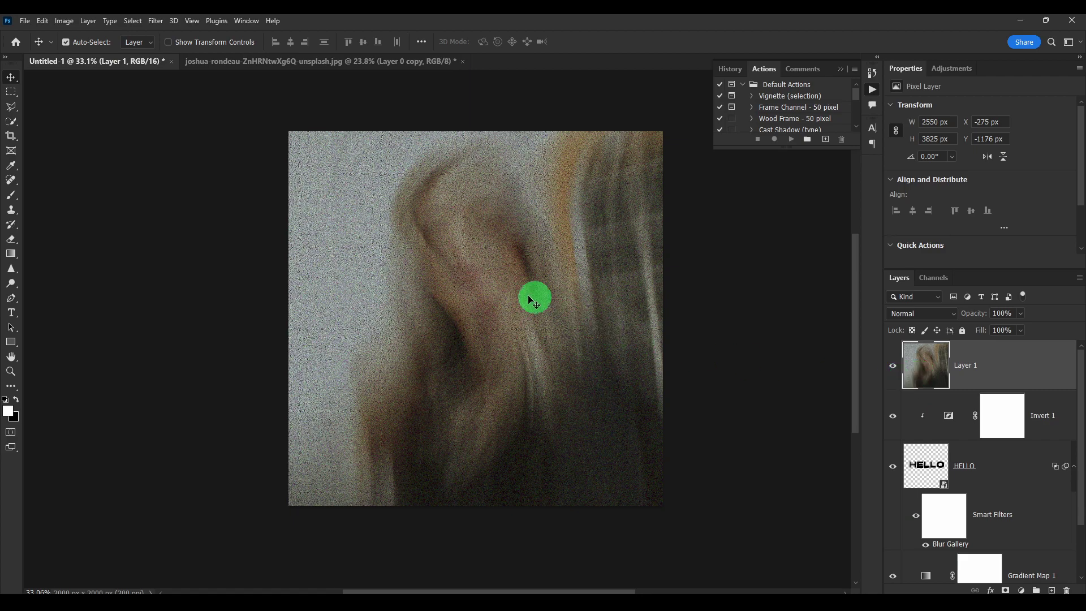
pyautogui.moveTo(914, 456); pyautogui.dragTo(921, 354)
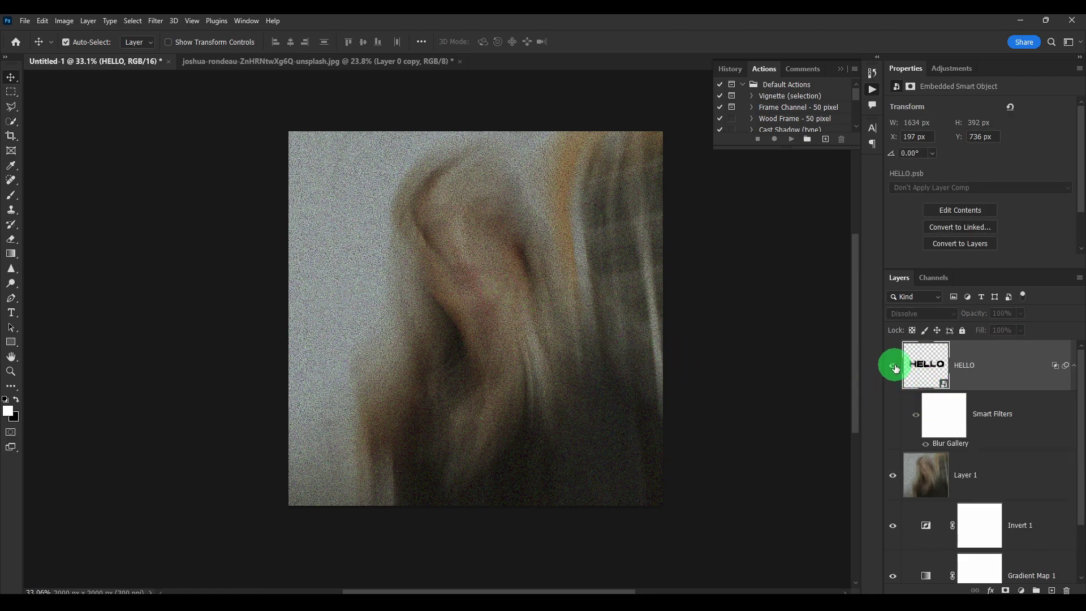
# Try the Normal blend mode on the HELLO layer and return it to Dissolve
pyautogui.click(904, 315)
pyautogui.click(906, 297)
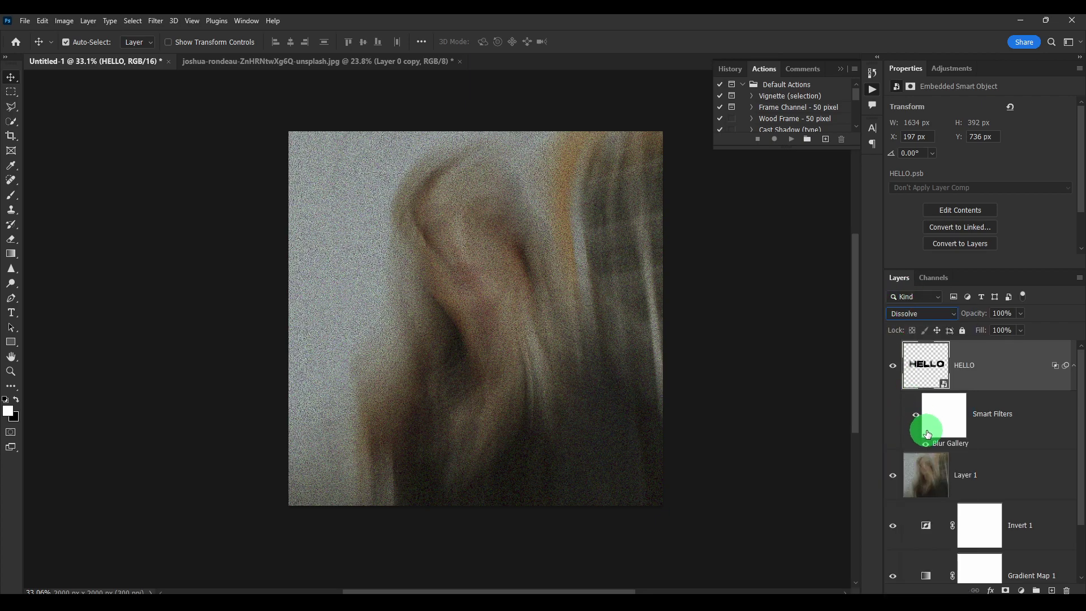
pyautogui.click(932, 316)
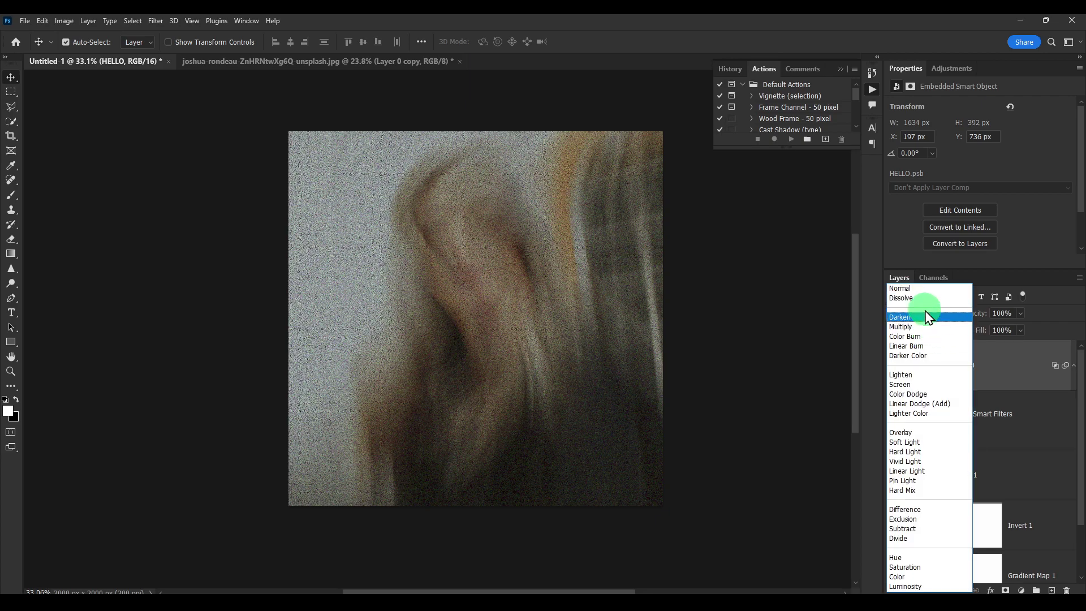
pyautogui.click(924, 294)
pyautogui.click(927, 314)
pyautogui.click(921, 299)
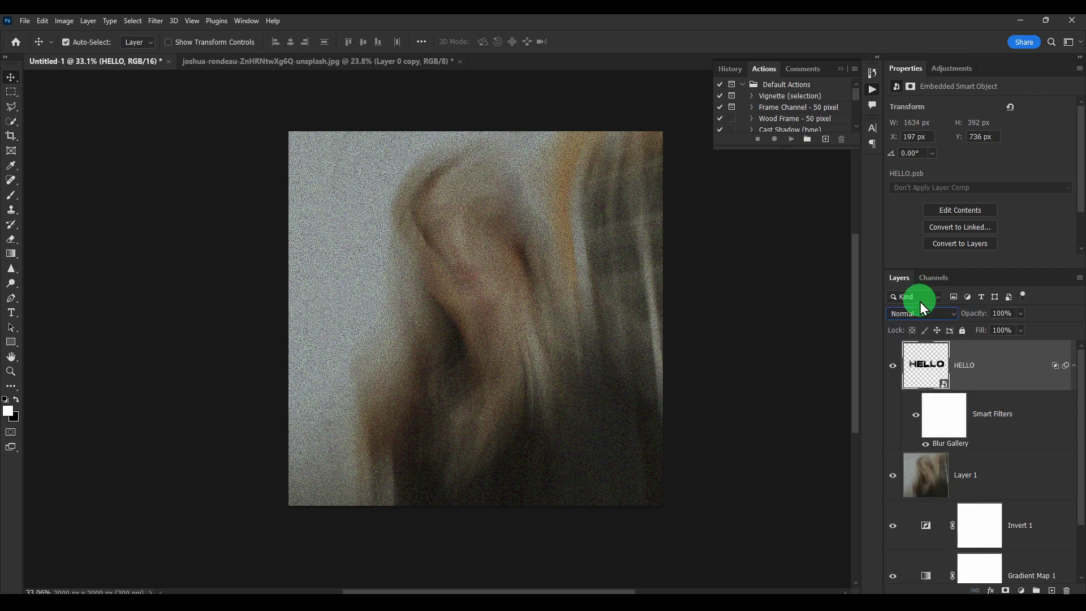
pyautogui.click(923, 314)
pyautogui.click(900, 416)
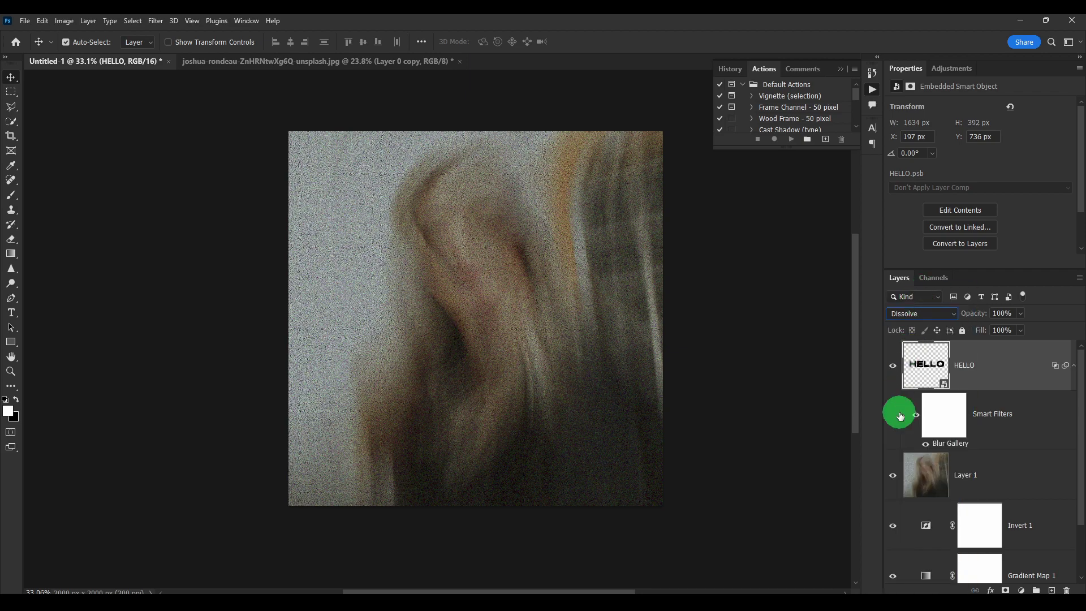
# Toggle Layer 1 off and on to check it, and hide the Invert 1 and Gradient Map 1 adjustment layers
pyautogui.click(892, 475)
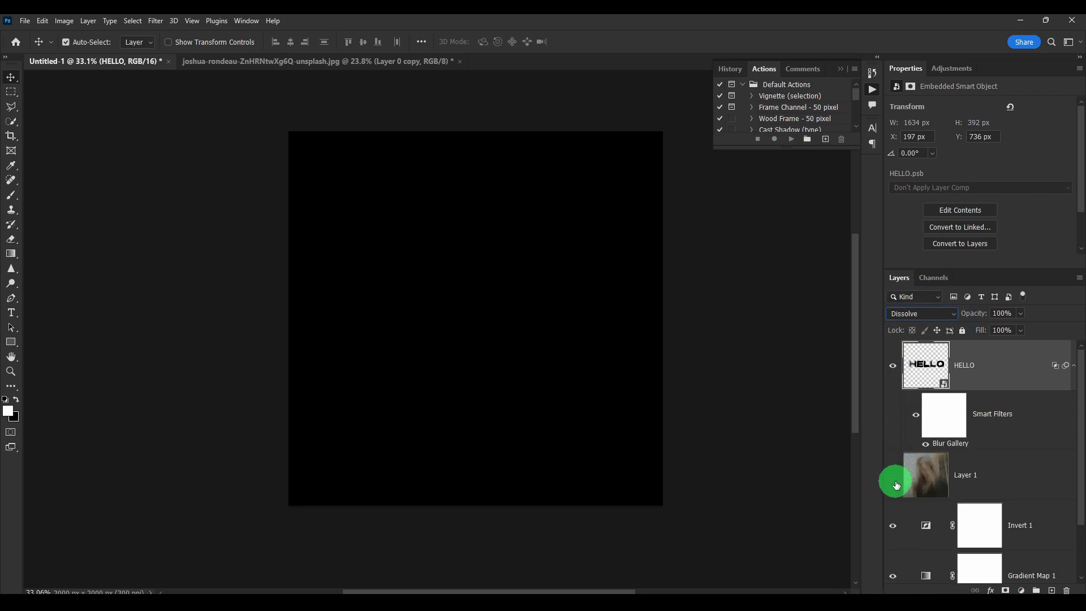
pyautogui.click(892, 475)
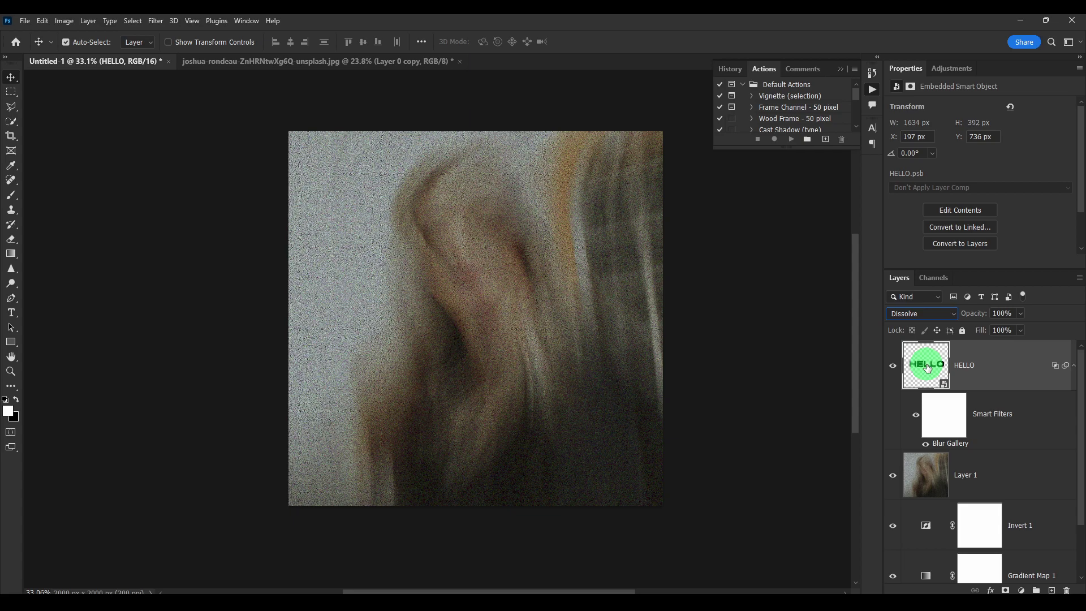
pyautogui.scroll(-2, 1008, 521)
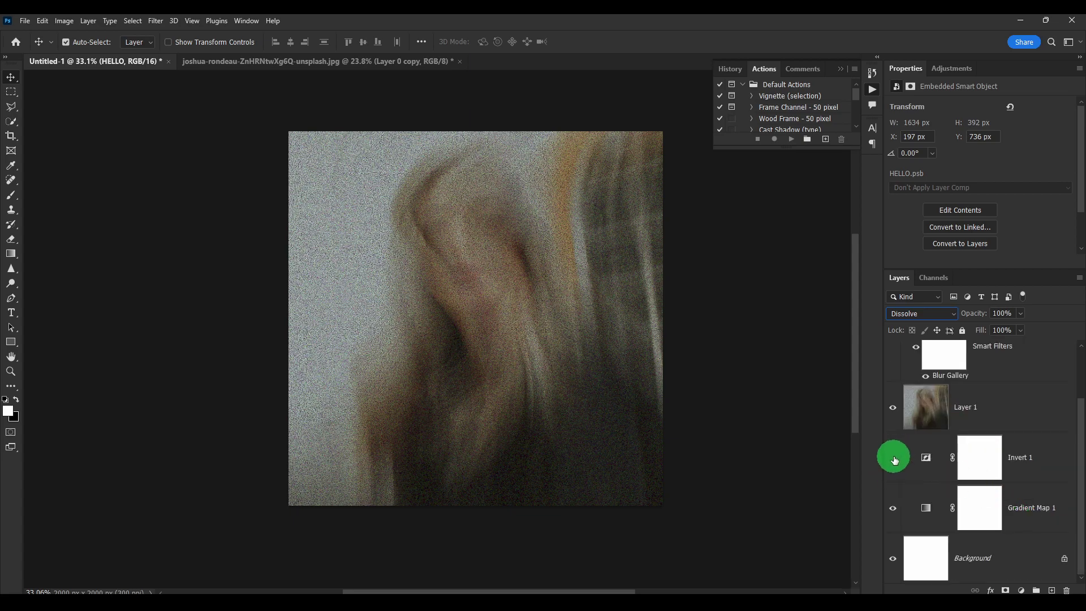
pyautogui.moveTo(894, 460); pyautogui.dragTo(894, 513)
pyautogui.scroll(2, 899, 500)
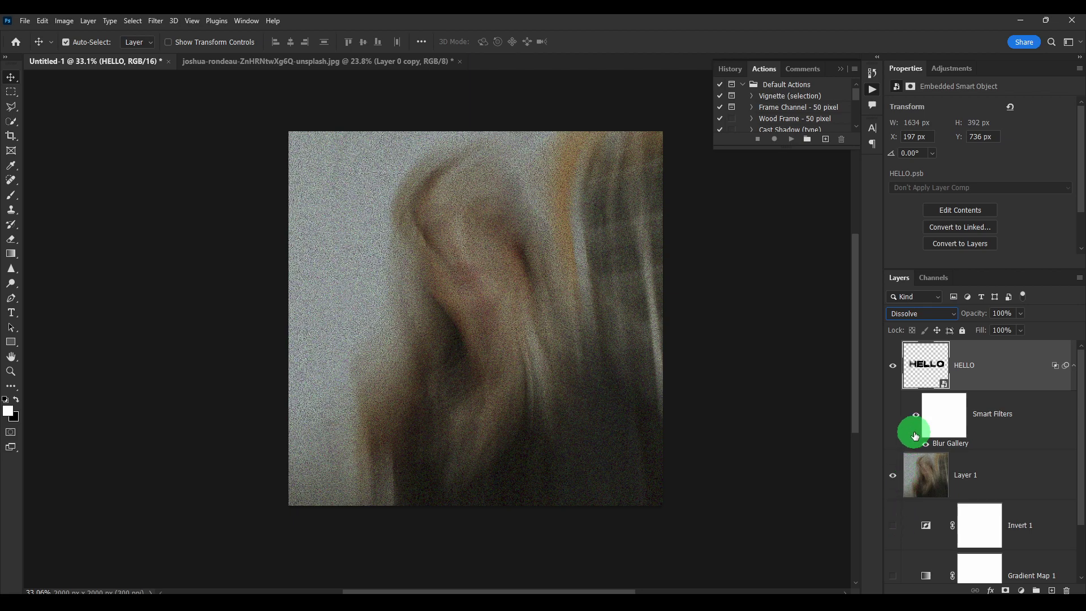
# Invert the HELLO layer's colors so the grainy lettering turns white over the blurred portrait
pyautogui.click(899, 371)
pyautogui.click(1021, 540)
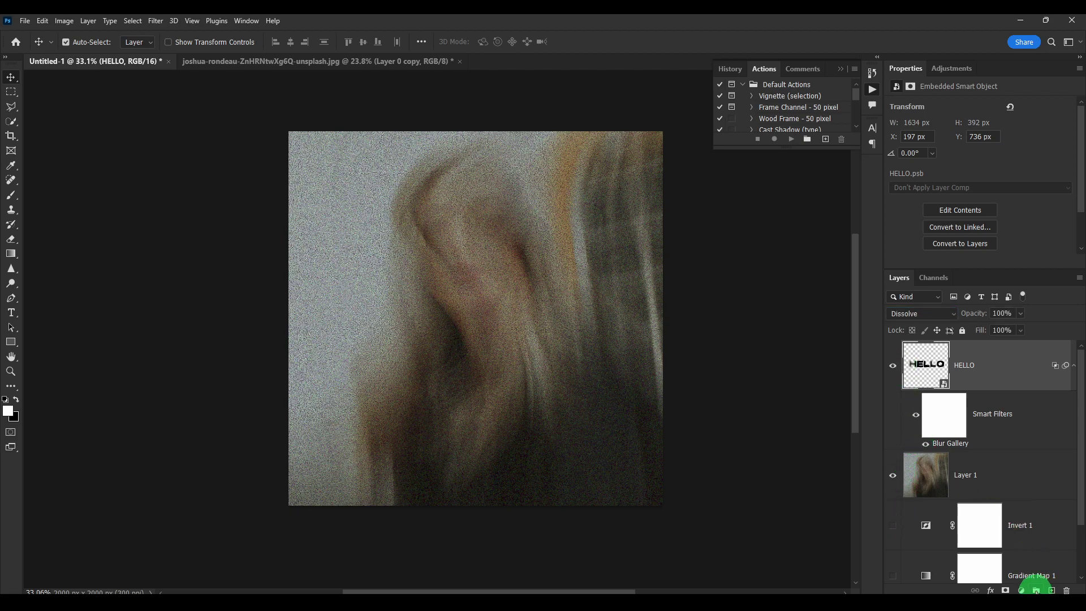
pyautogui.hotkey('ctrl', 'i')
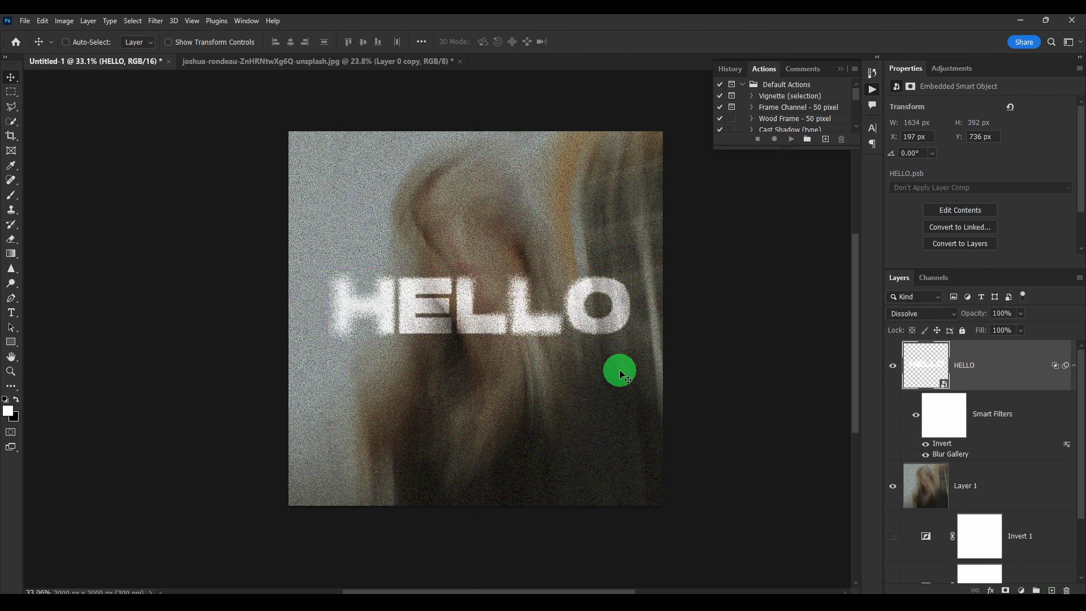
pyautogui.scroll(4, 462, 305)
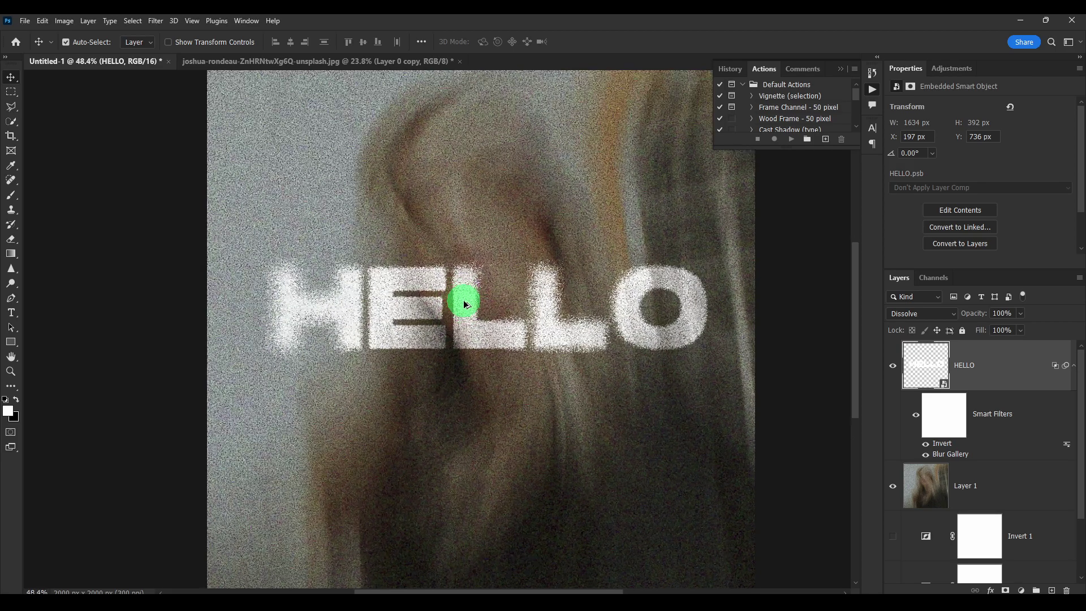
pyautogui.scroll(-4, 464, 303)
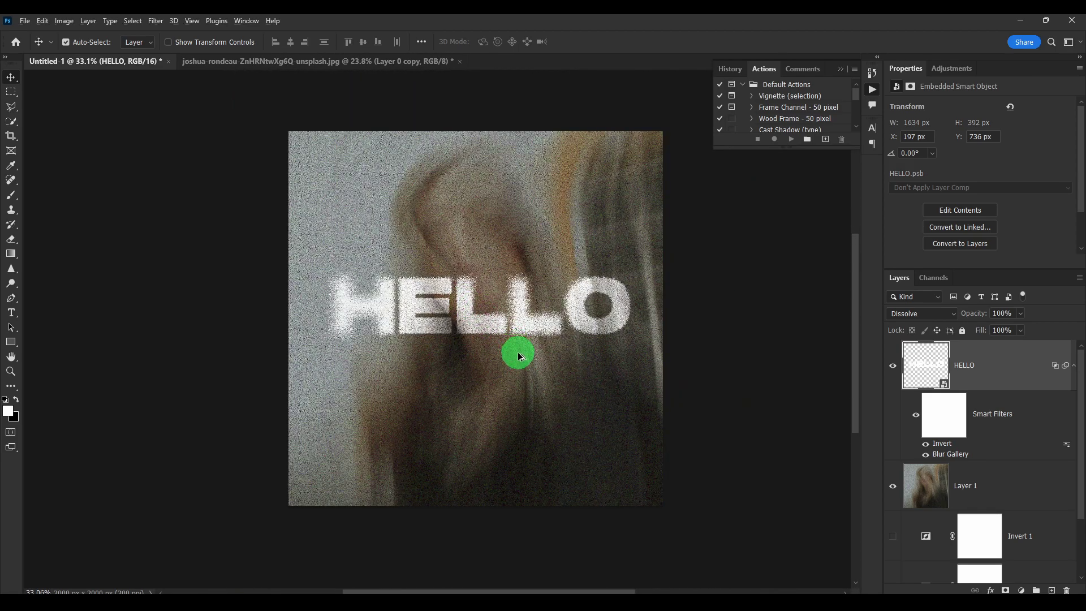
# Copy the HELLO layer from Untitled-1 into the black-and-white fade portrait document and place it over the lower face
pyautogui.click(249, 63)
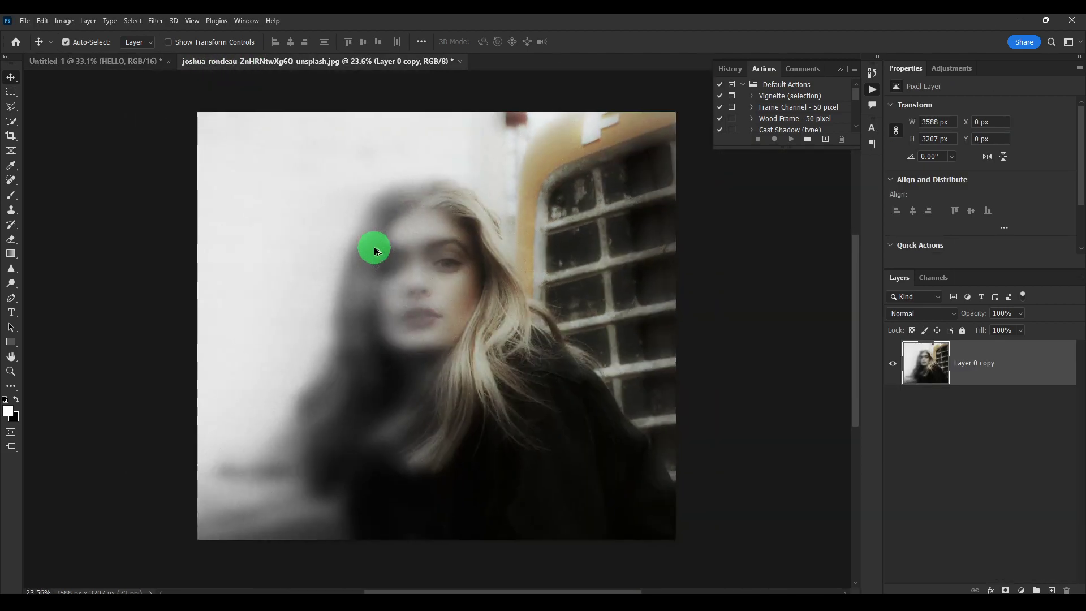
pyautogui.click(124, 65)
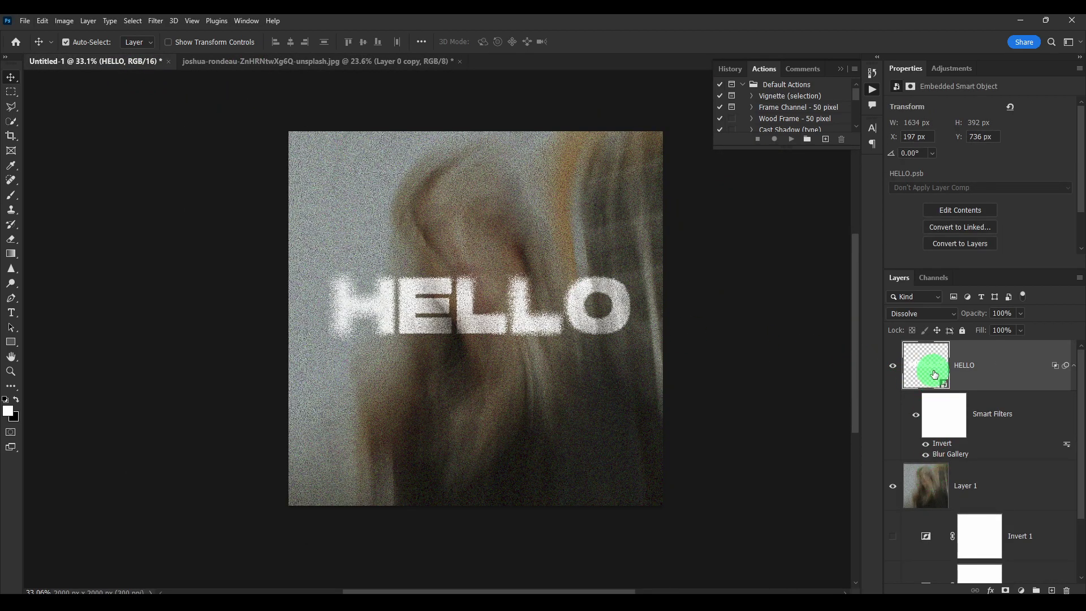
pyautogui.moveTo(933, 368); pyautogui.dragTo(562, 311)
pyautogui.click(560, 240)
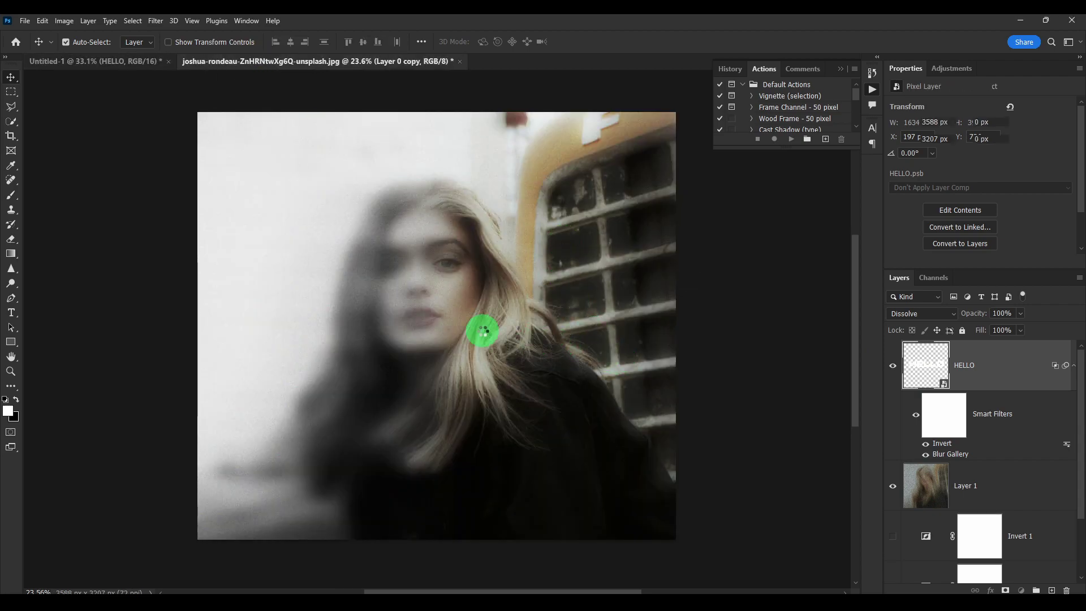
pyautogui.moveTo(545, 350); pyautogui.dragTo(398, 329)
# Enlarge the HELLO lettering to about 2554 px wide and 562 px high and place it across the woman's chest
pyautogui.hotkey('ctrl', 't')
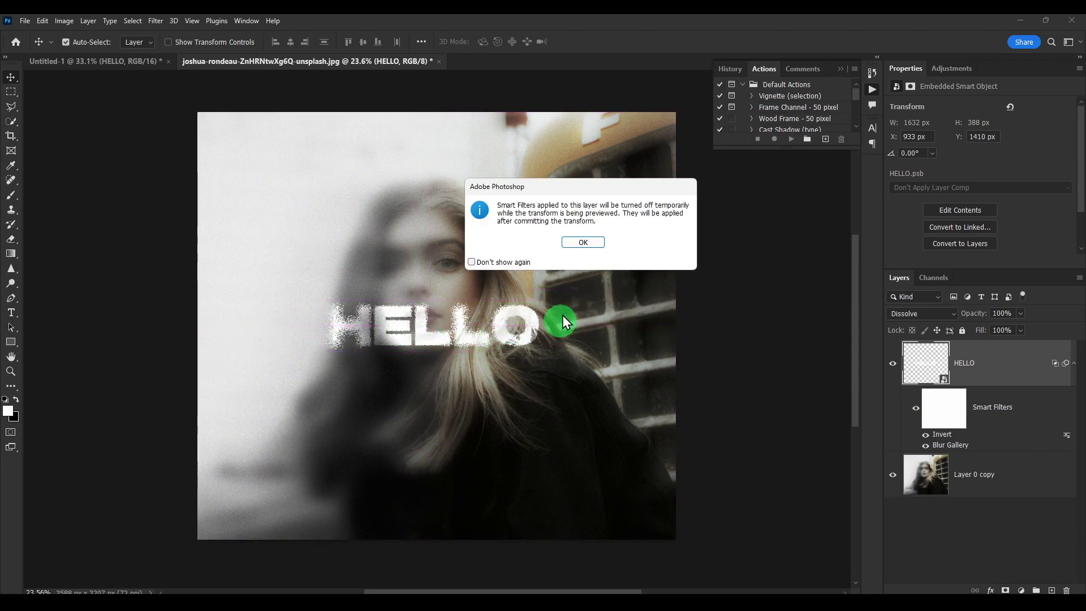
pyautogui.click(573, 254)
pyautogui.moveTo(540, 343); pyautogui.dragTo(477, 328)
pyautogui.click(6, 83)
pyautogui.click(417, 310)
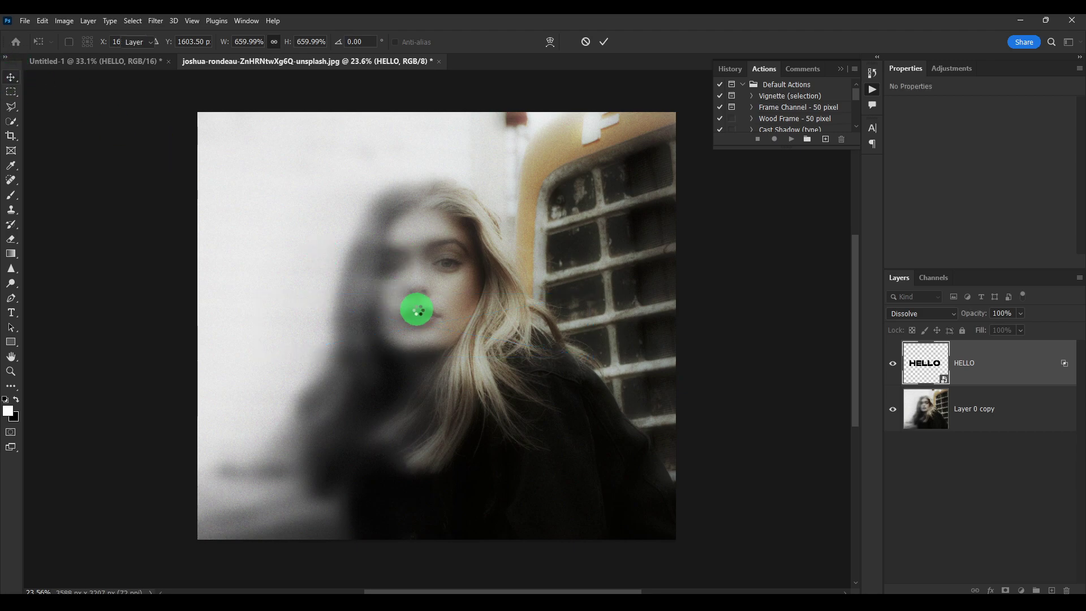
pyautogui.moveTo(601, 380); pyautogui.dragTo(541, 428)
pyautogui.scroll(-5, 681, 388)
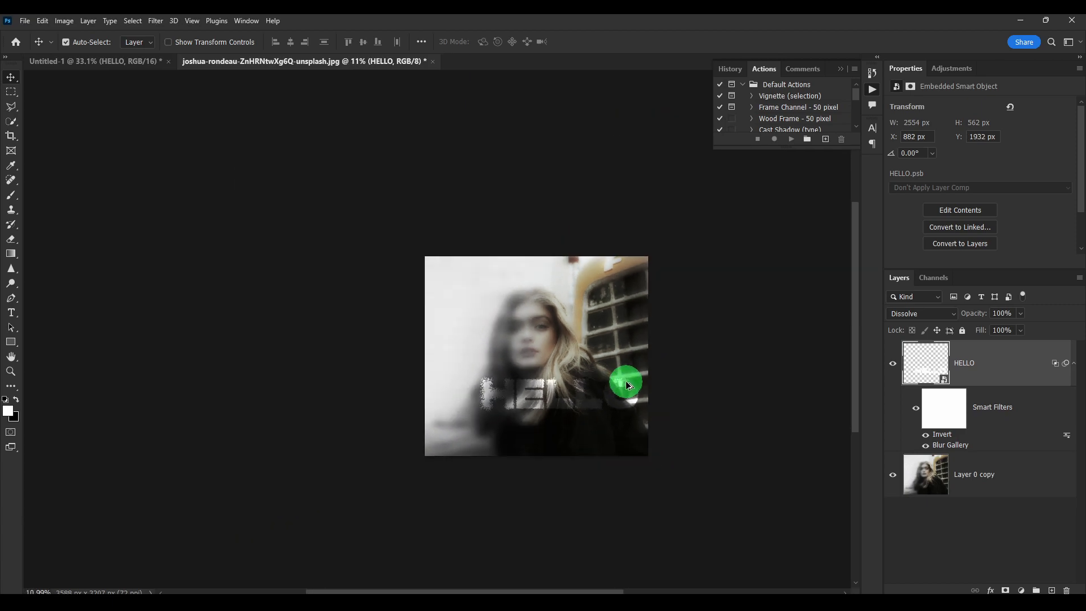
pyautogui.scroll(4, 651, 386)
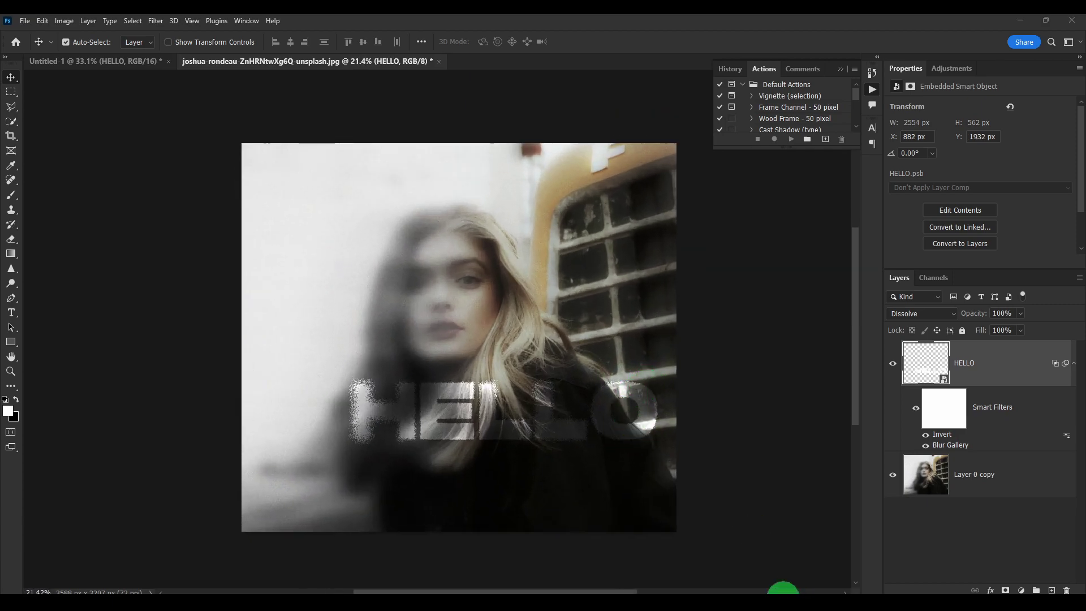